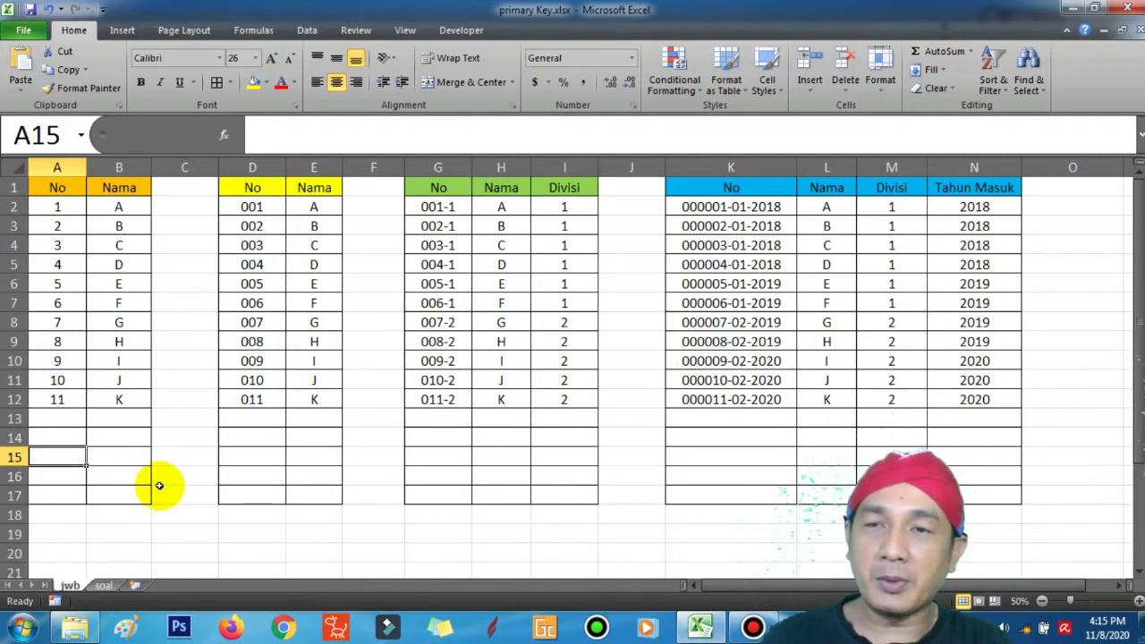
Enter the name L in B13 so the No column auto-fills 12 in A13
left_click(131, 418)
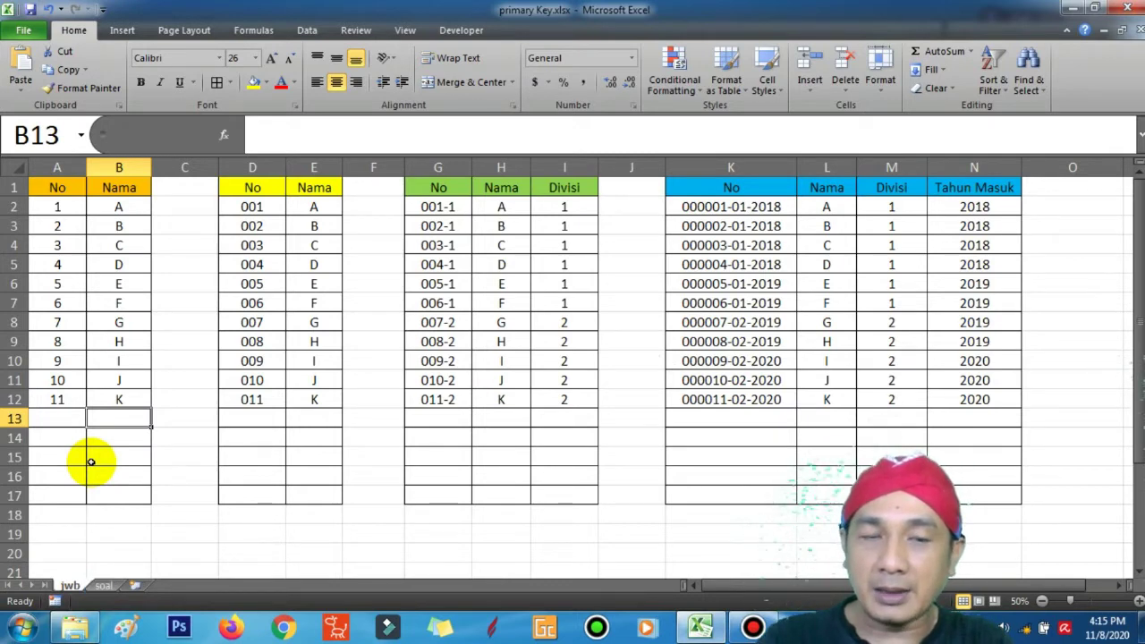
type("L")
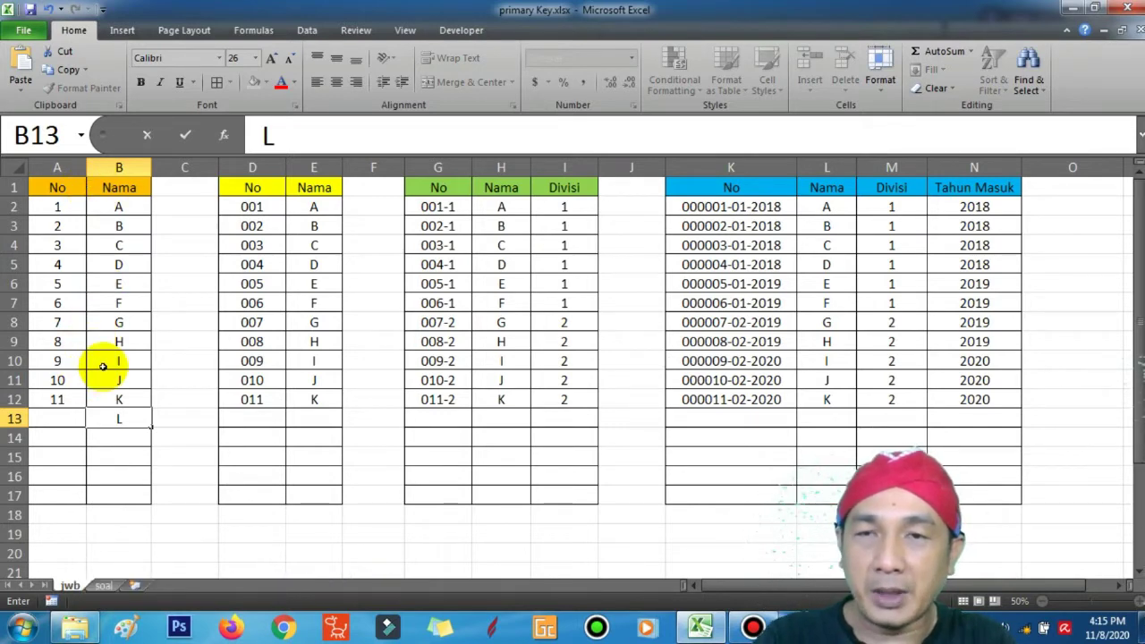
key("Return")
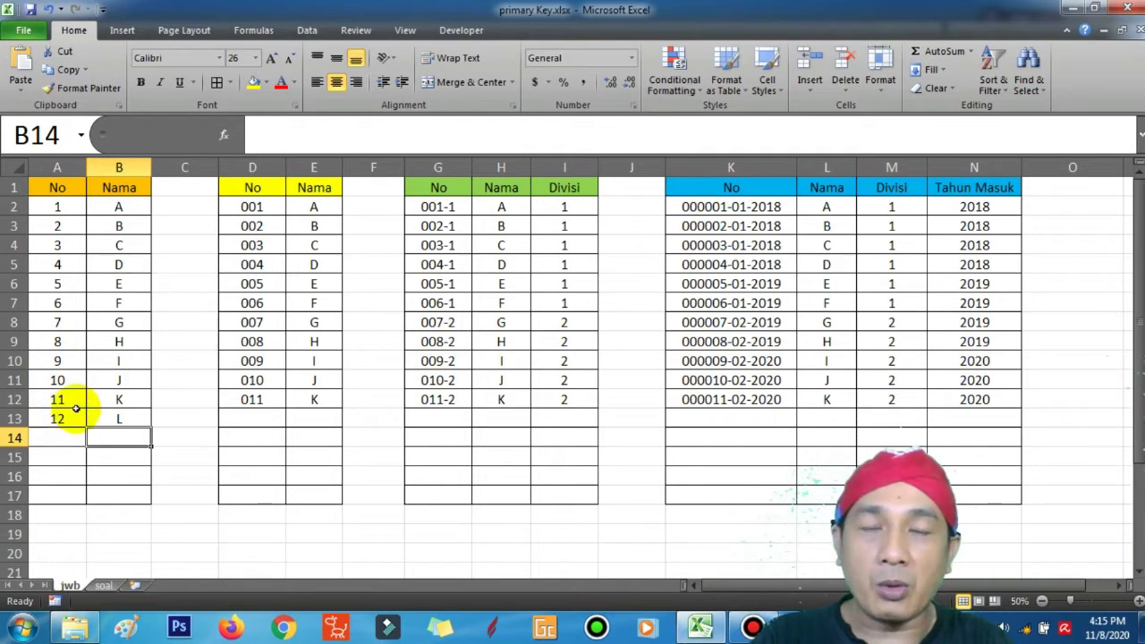
Select E13 below the second table, then move to the soal sheet with the formula tables
left_click(318, 418)
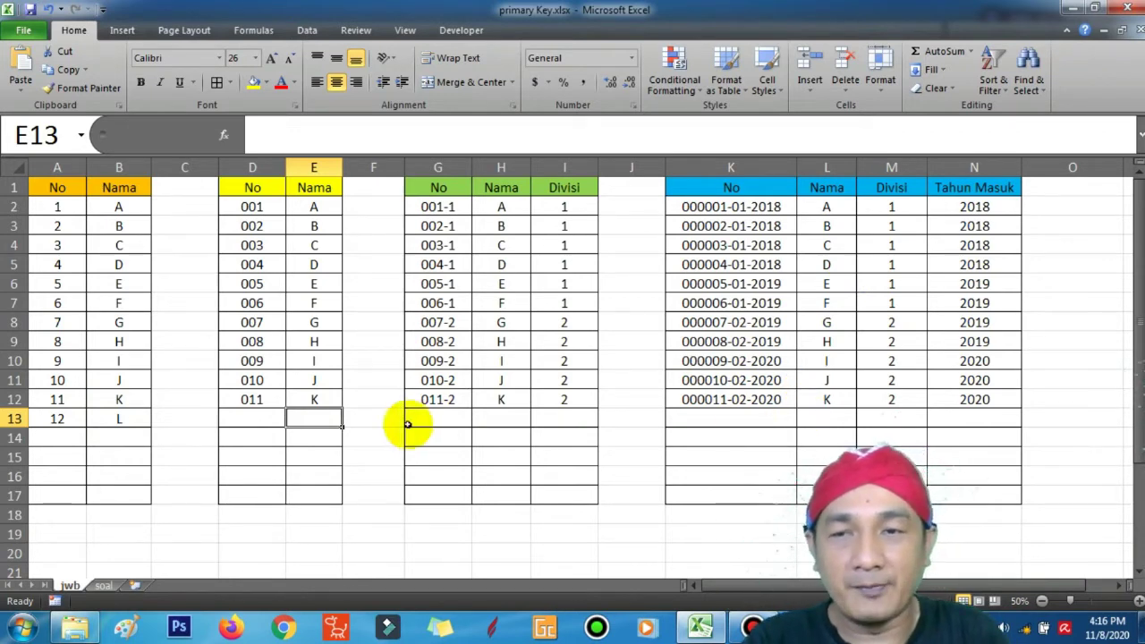
left_click(103, 585)
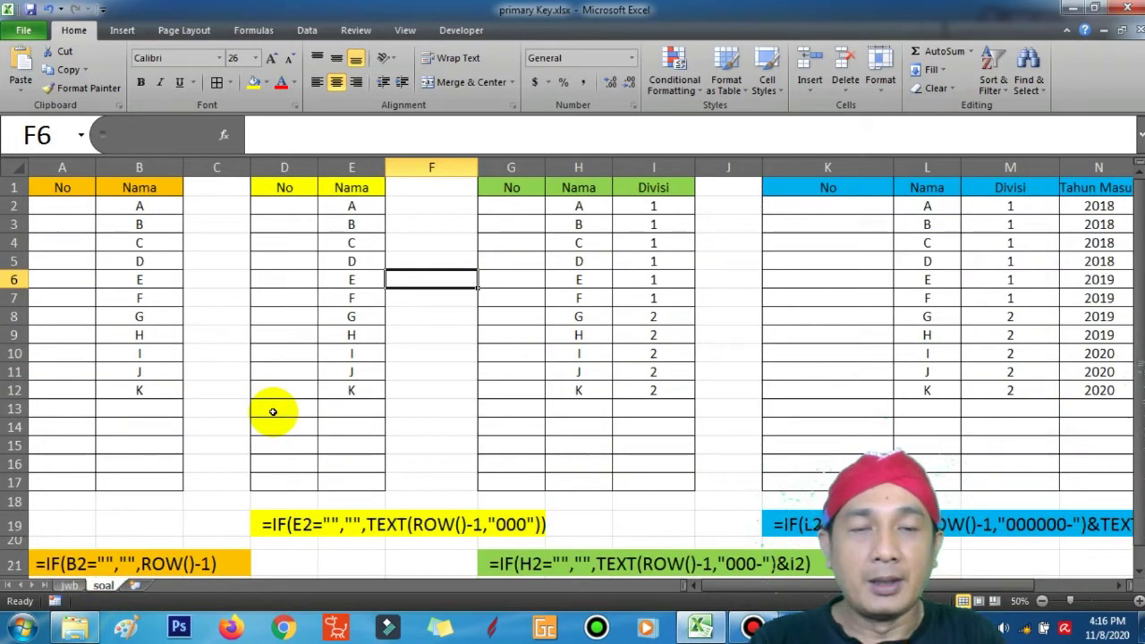
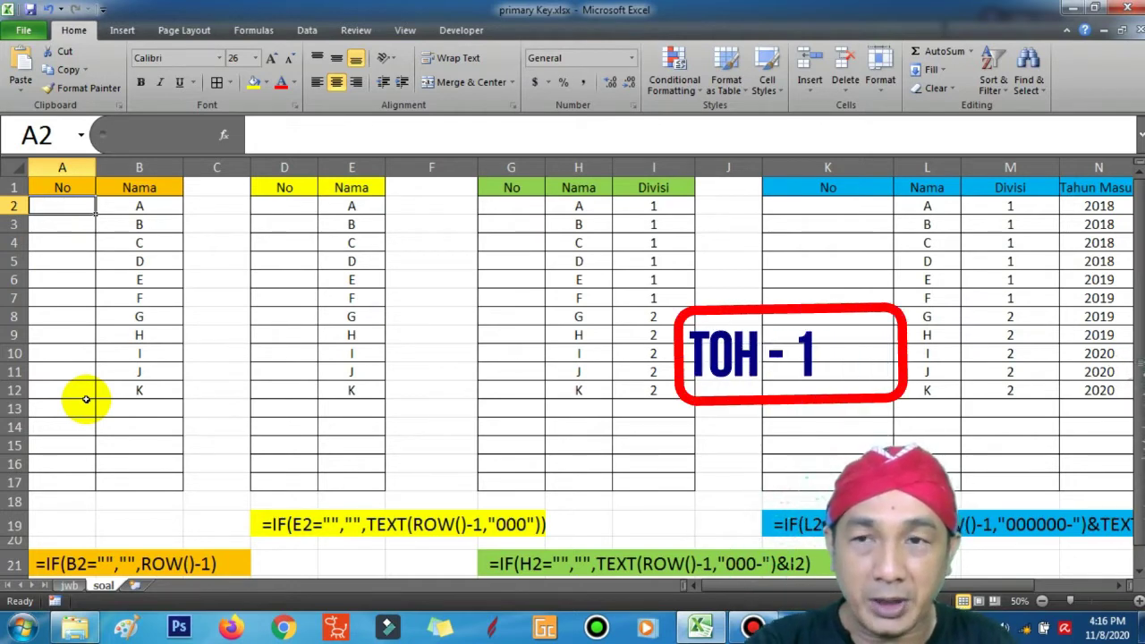
Type =IF(B2="","",ROW()-1) into A2 so No stays blank when Nama is empty
type("=")
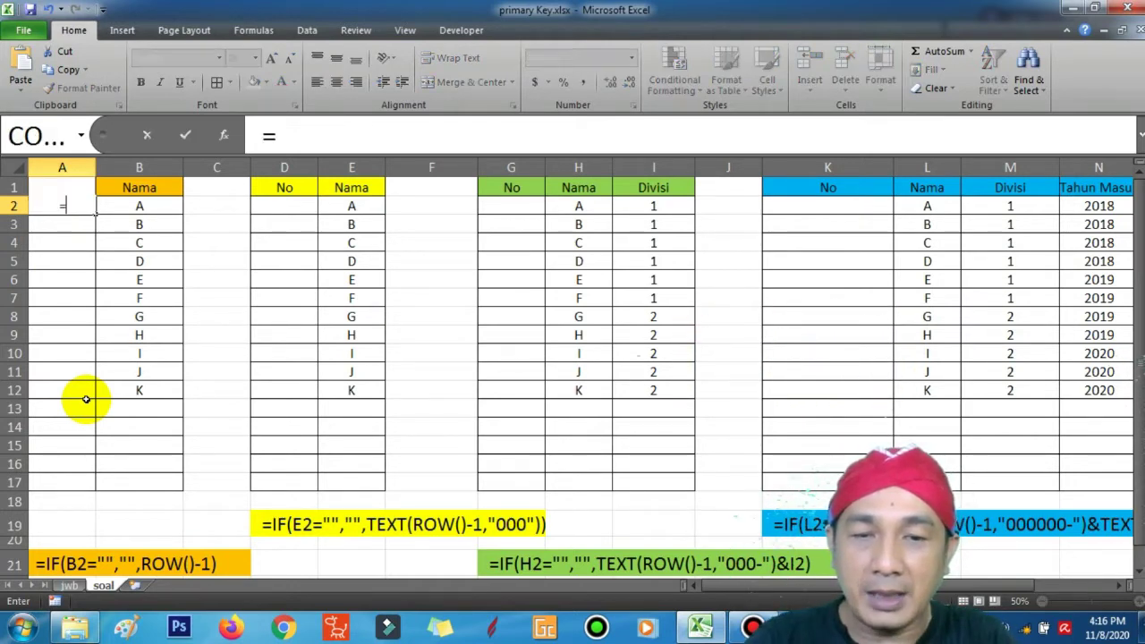
type("IF")
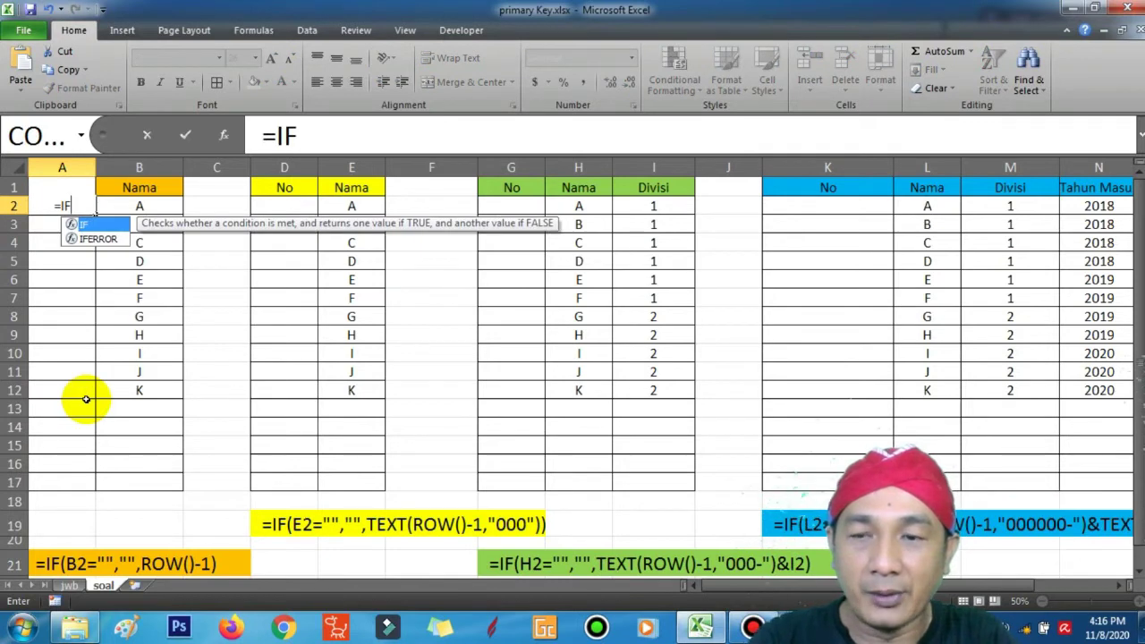
type("(")
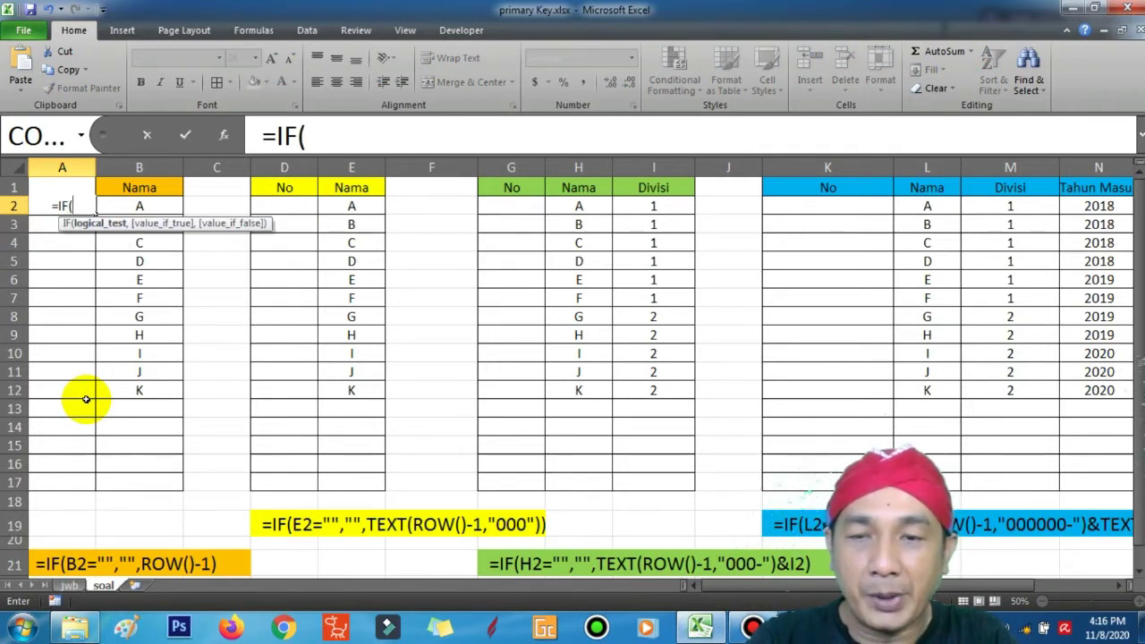
type("B2")
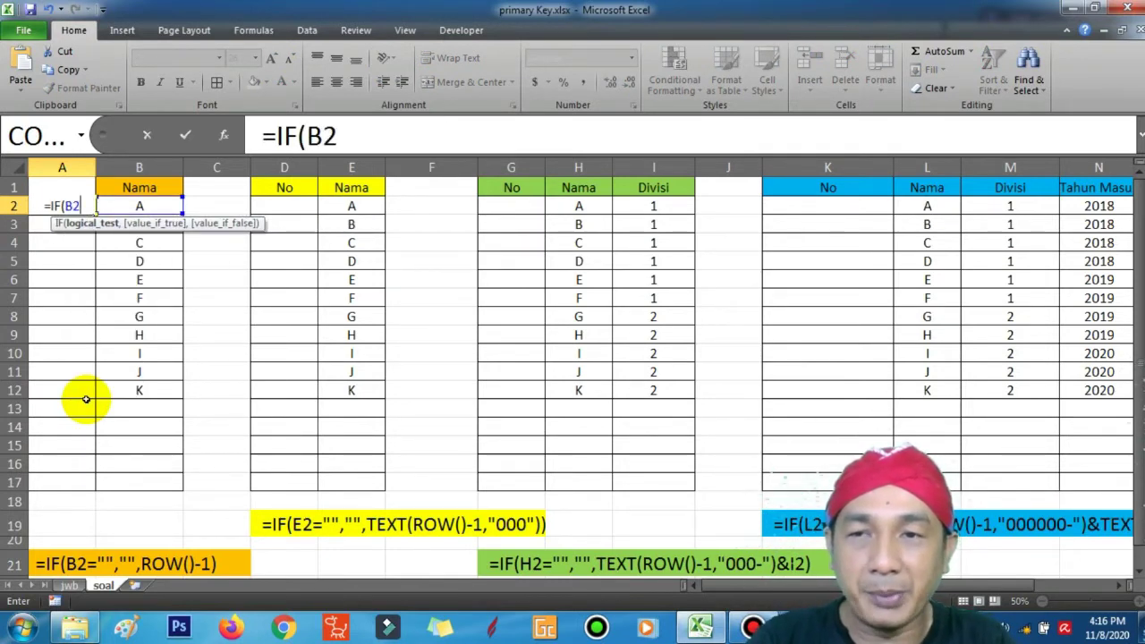
type("=")
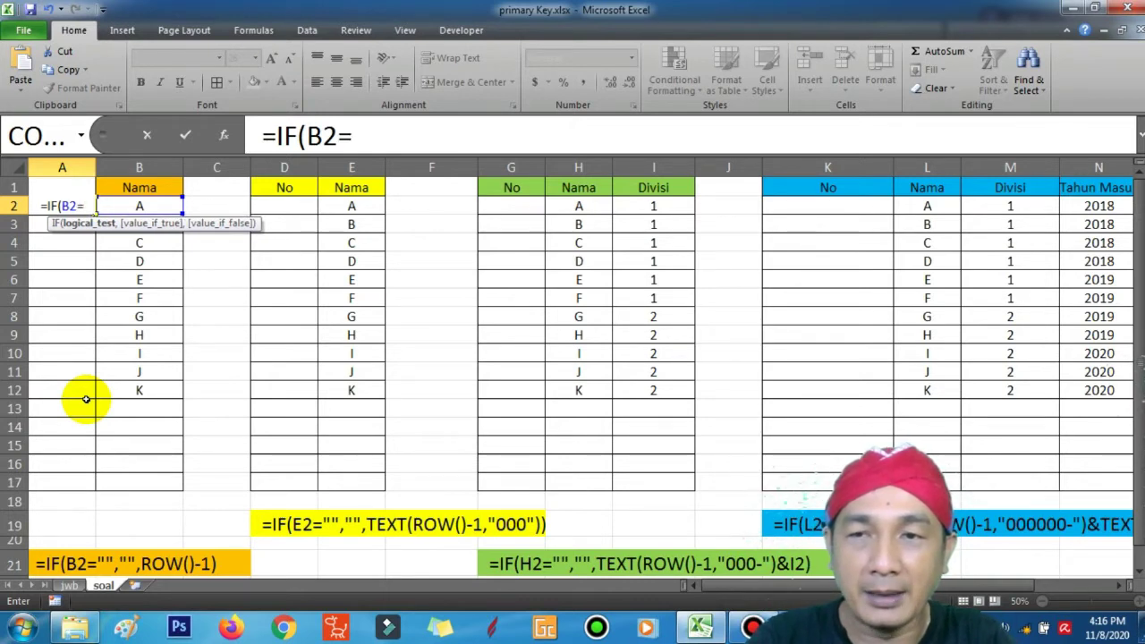
type("\"\"")
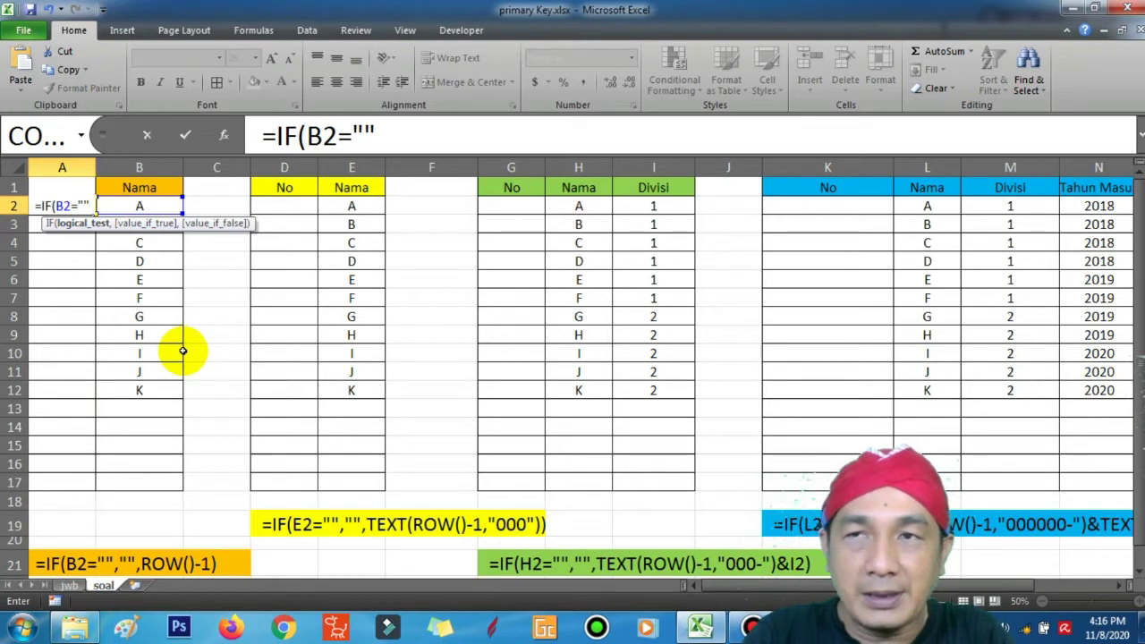
type(",\"\"")
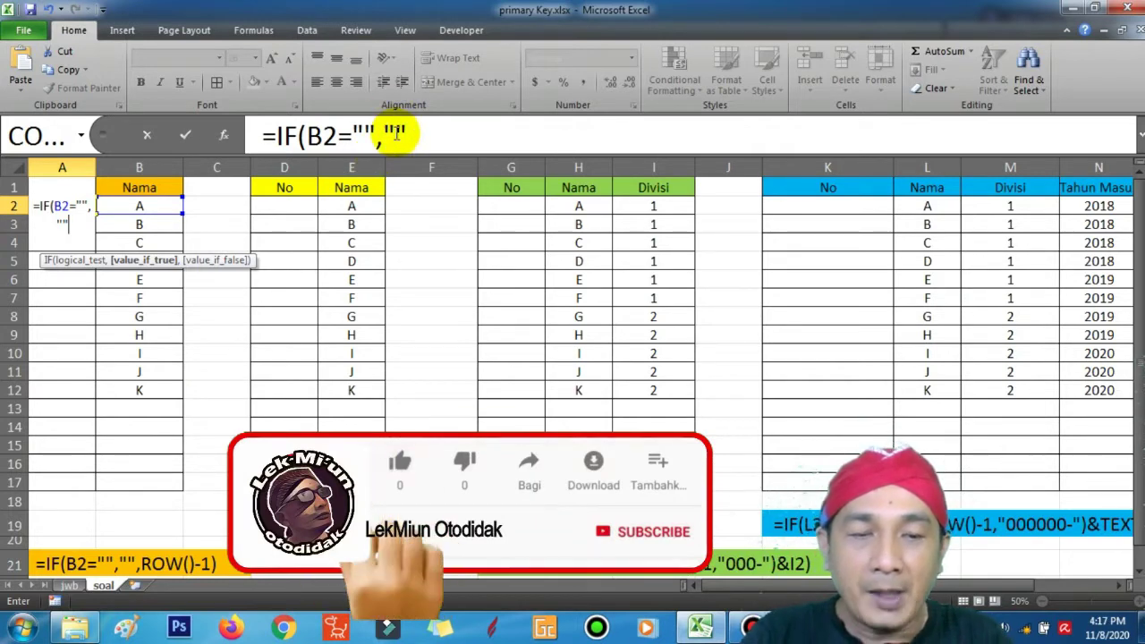
type(",")
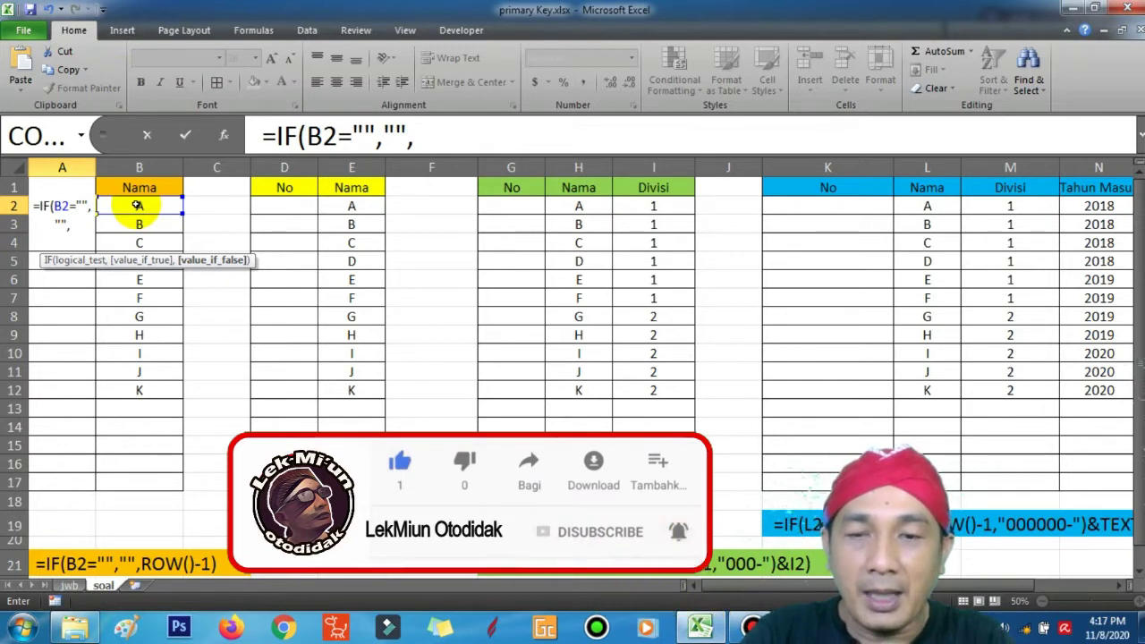
type("RO")
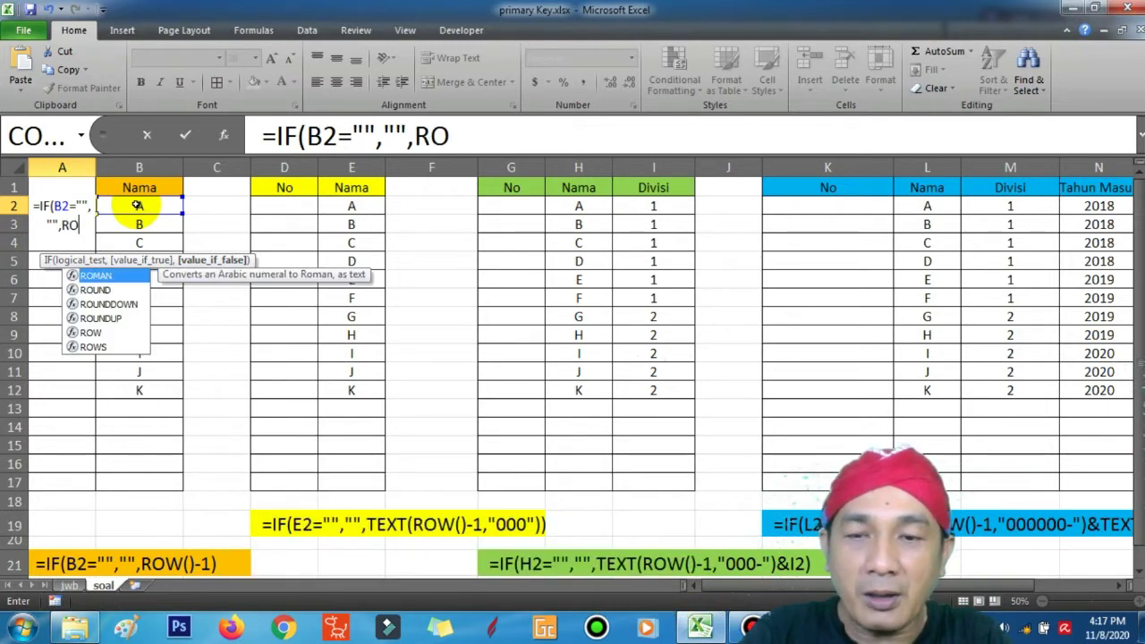
type("W")
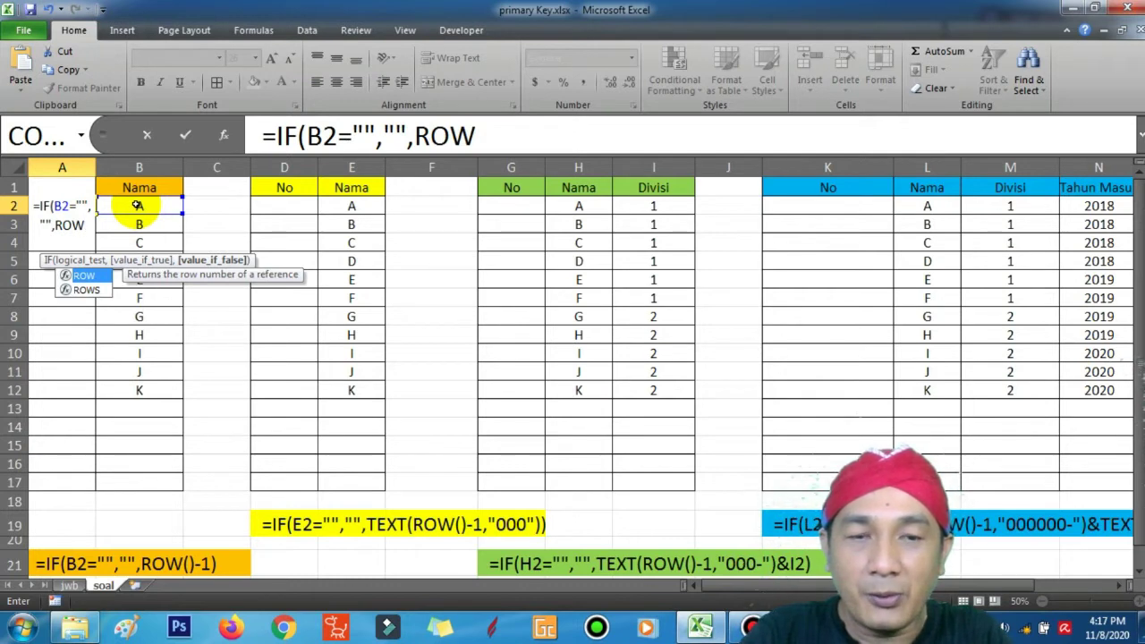
type("()")
key("Right")
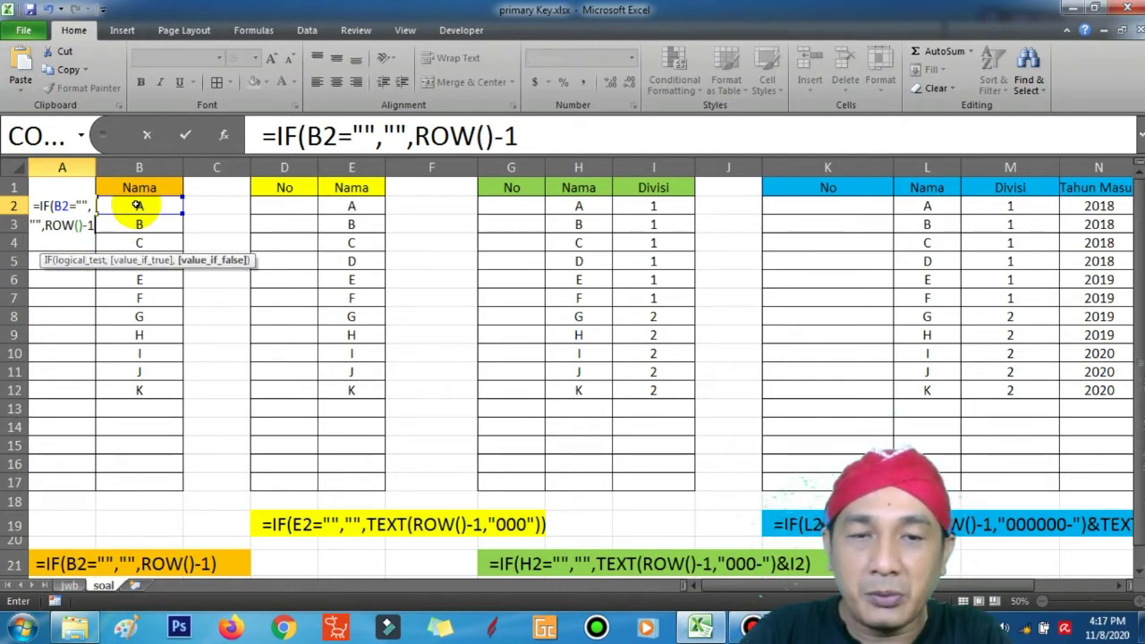
type(")")
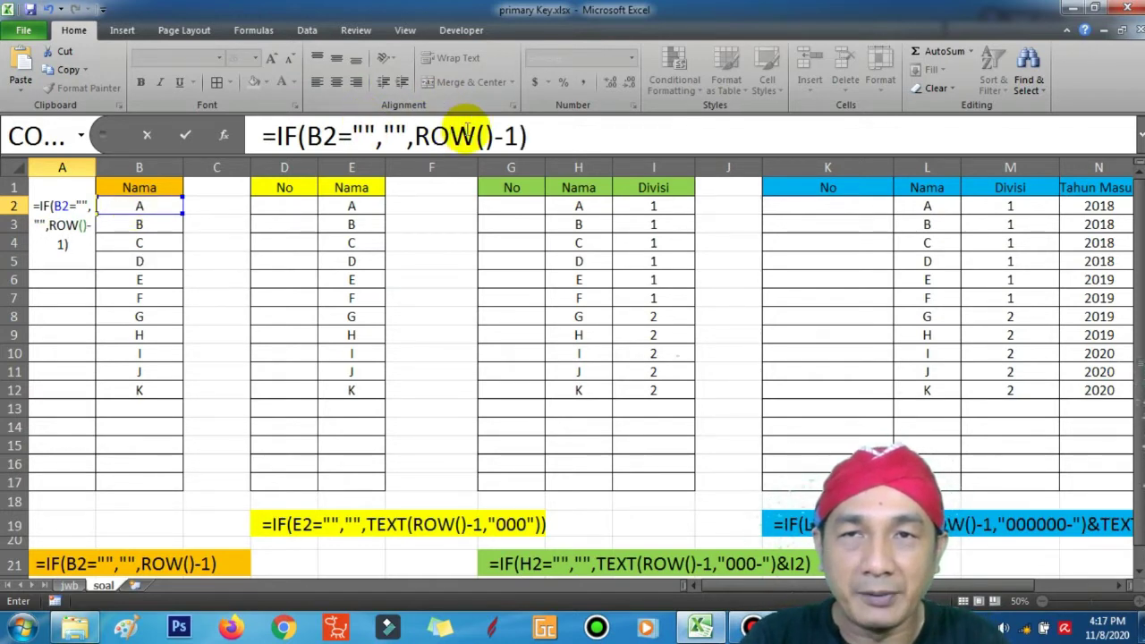
Confirm the A2 formula and enter a =ROW() test in C2, which shows 2
key("Return")
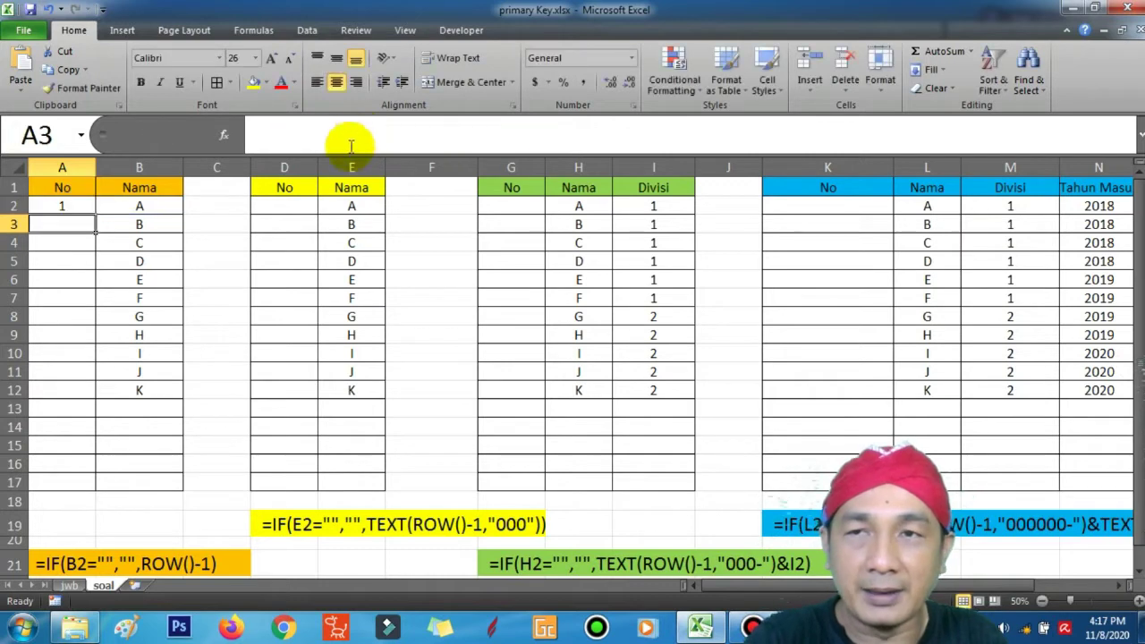
left_click(61, 206)
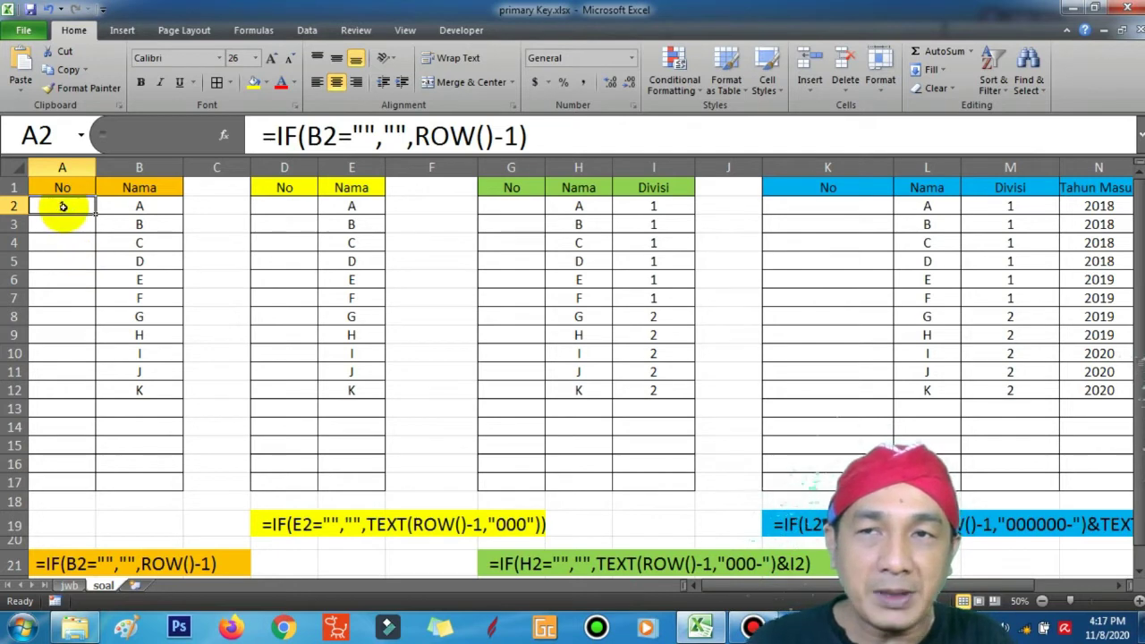
left_click(217, 205)
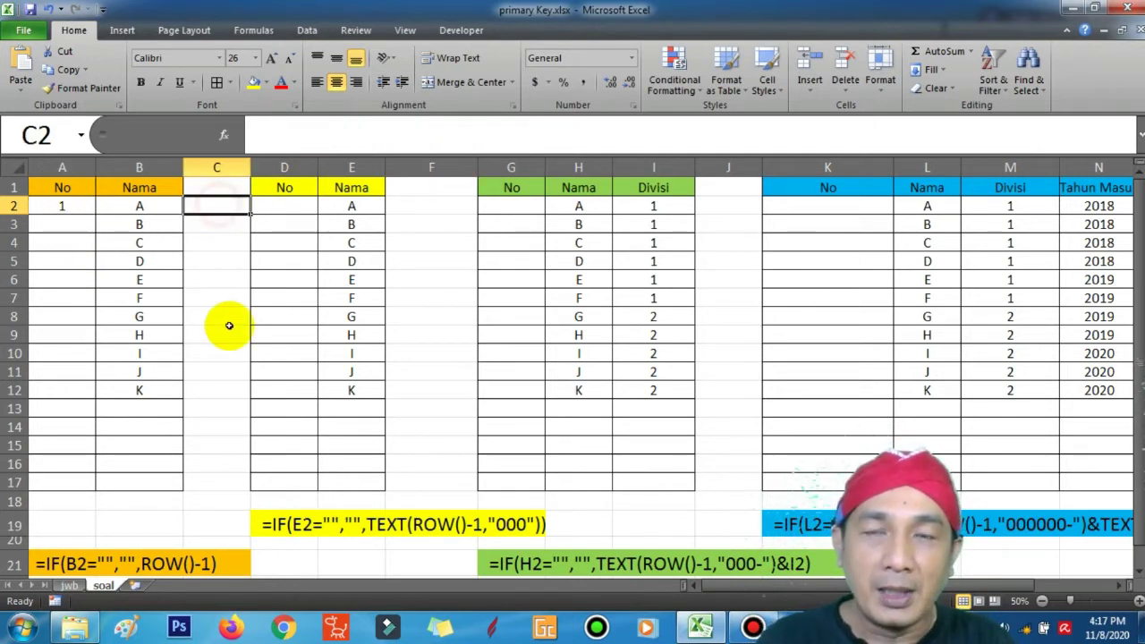
type("=")
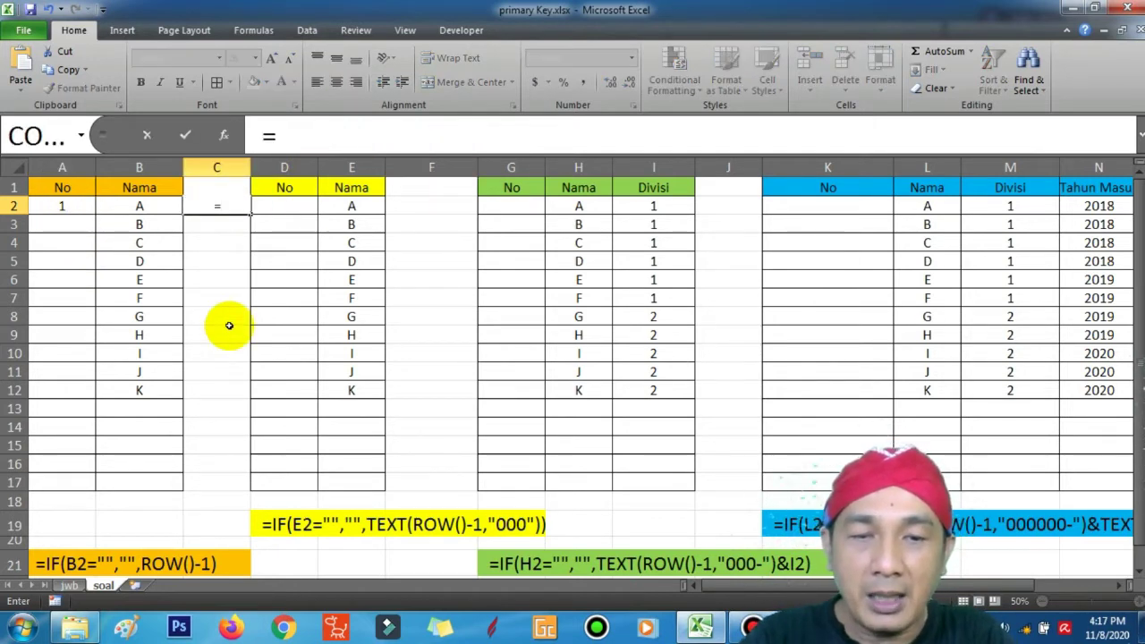
type("ROW(")
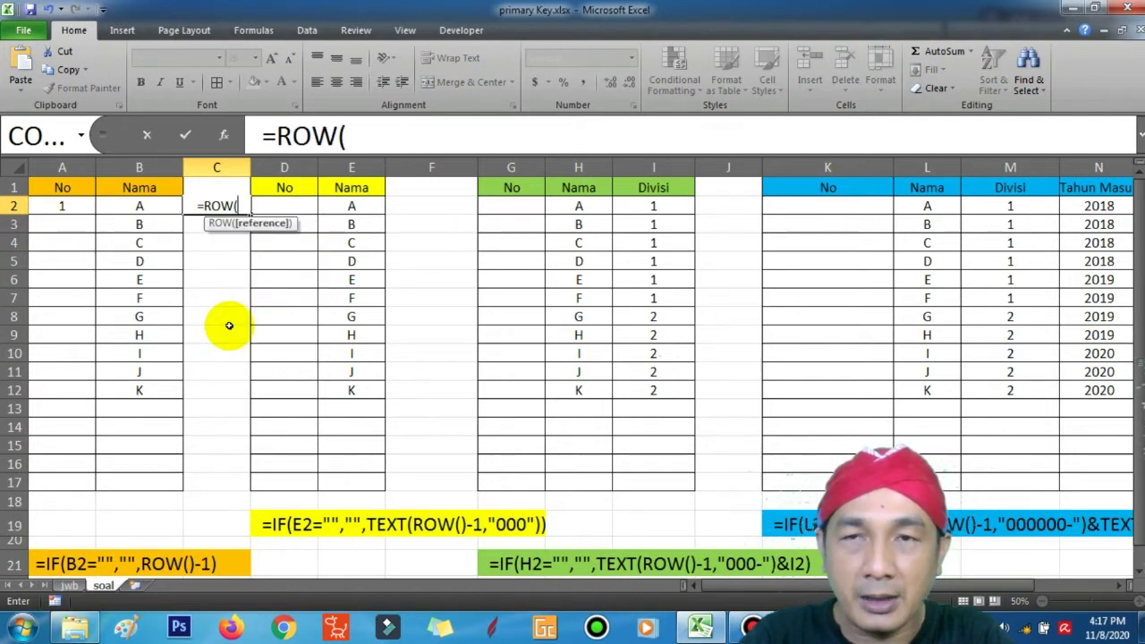
key("Return")
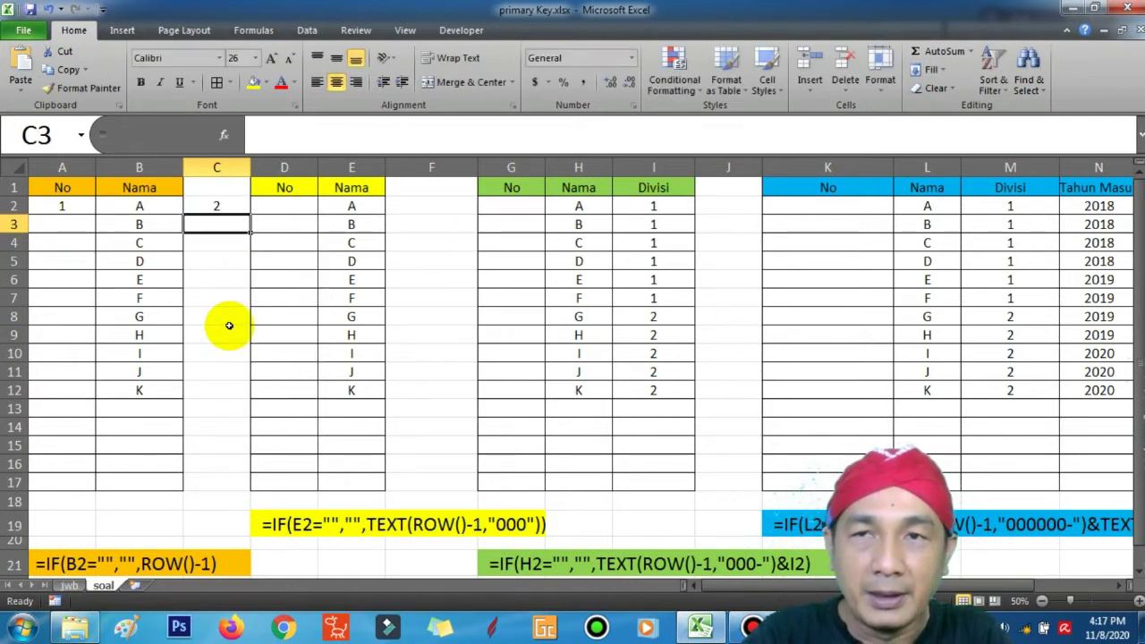
left_click(219, 207)
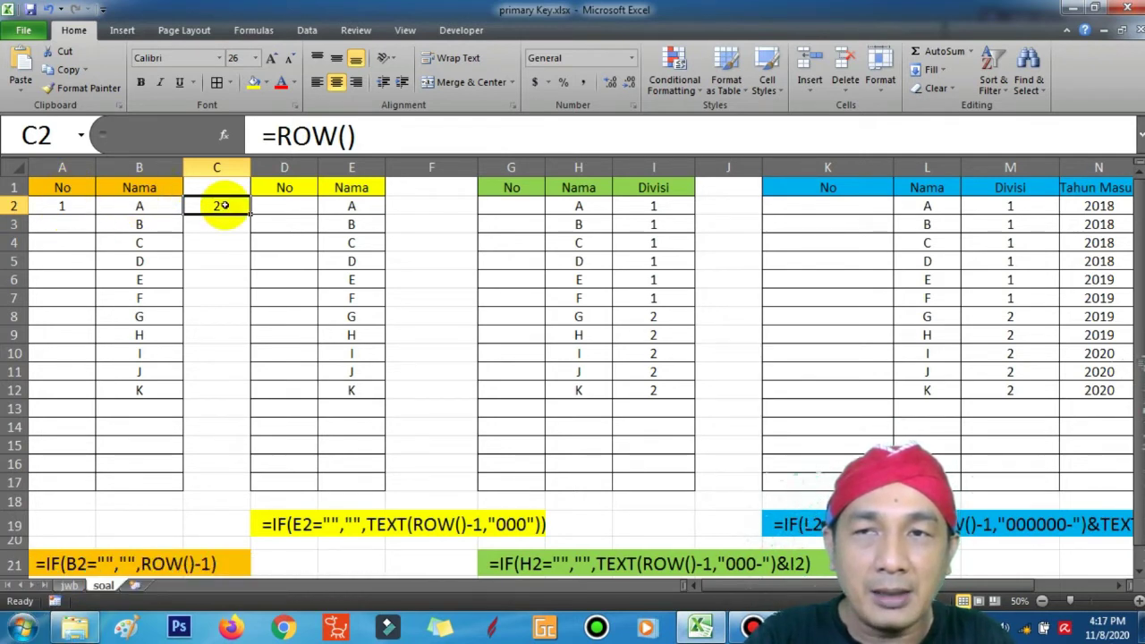
Edit the C2 test formula to =ROW()-1 so it returns 1
left_click(371, 135)
type("1")
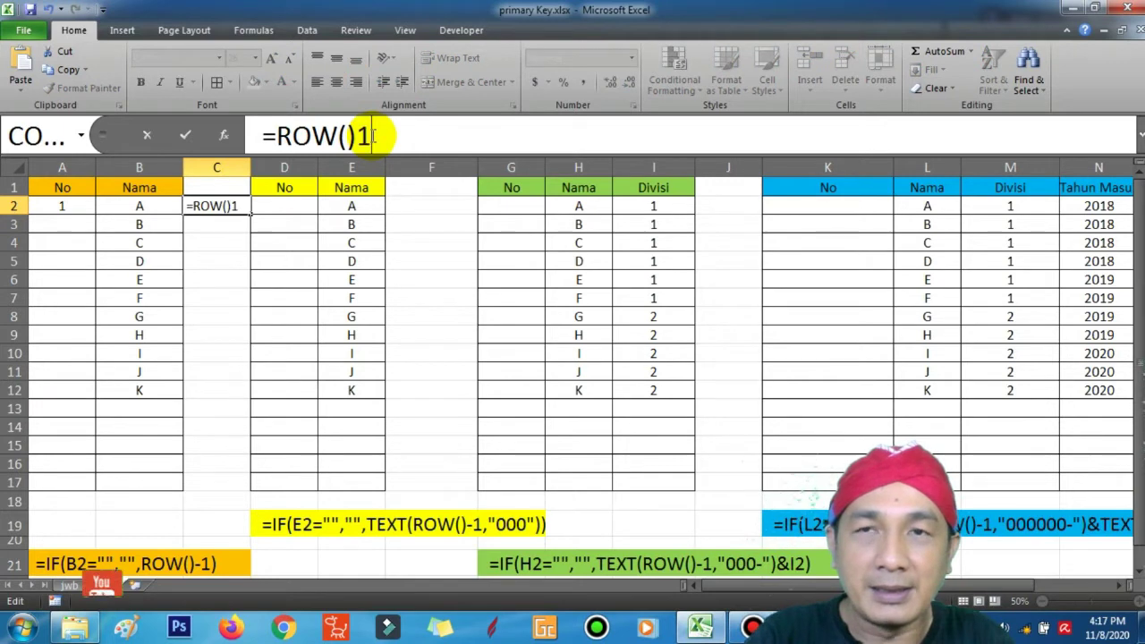
key("BackSpace")
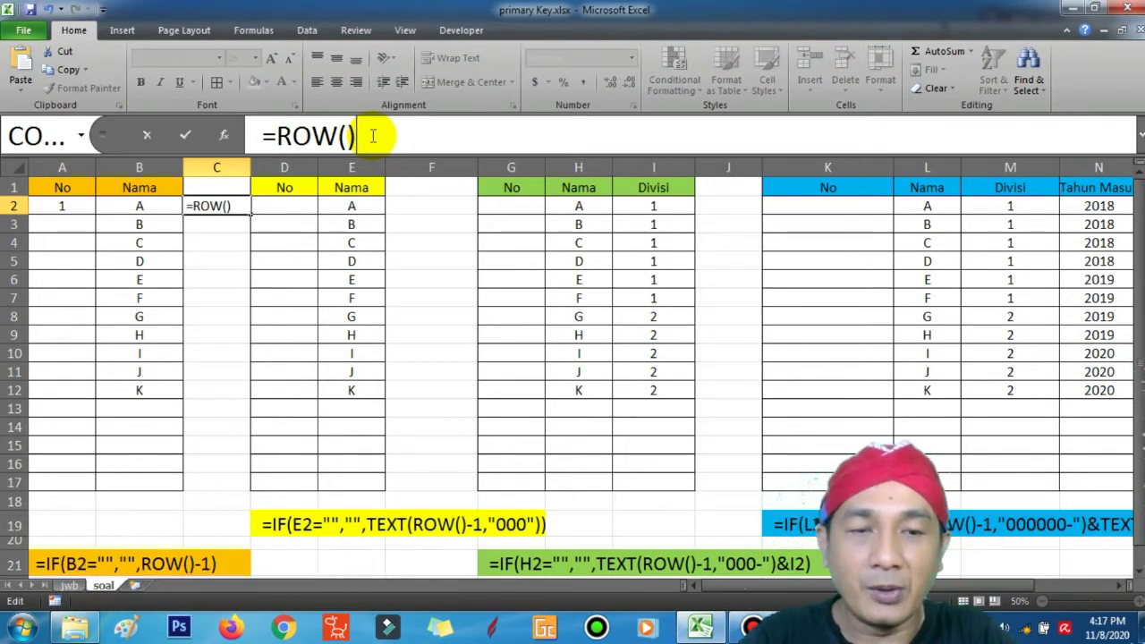
type("-1")
key("Return")
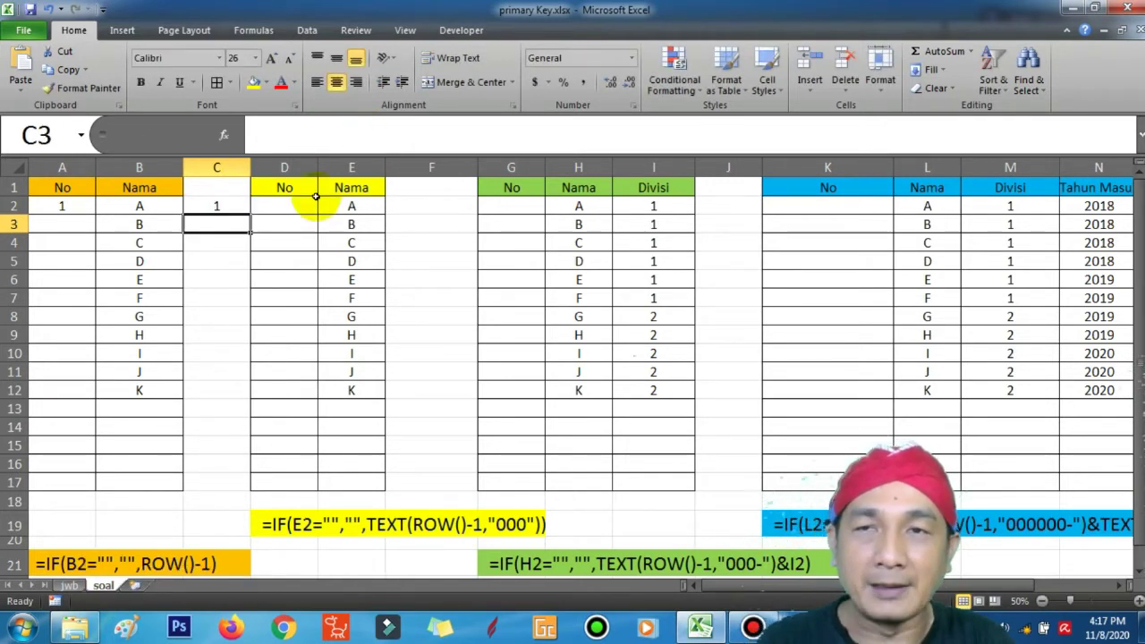
left_click(224, 207)
Clear the =ROW()-1 test from C2 and recheck A2's IF numbering formula
left_click(60, 208)
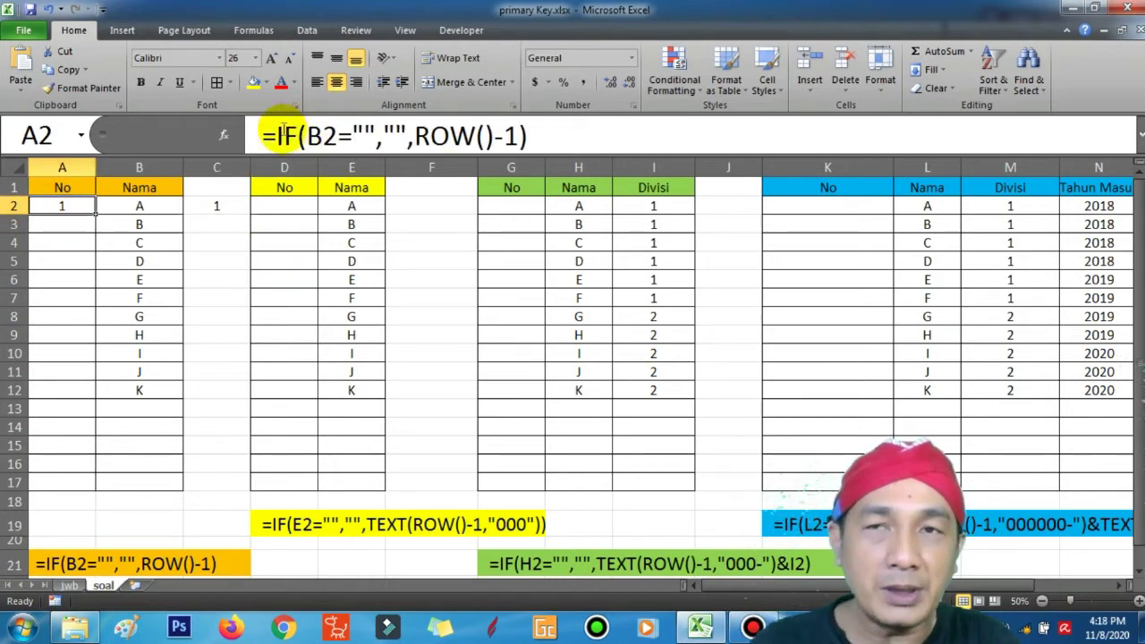
left_click(224, 206)
key("Delete")
left_click(58, 208)
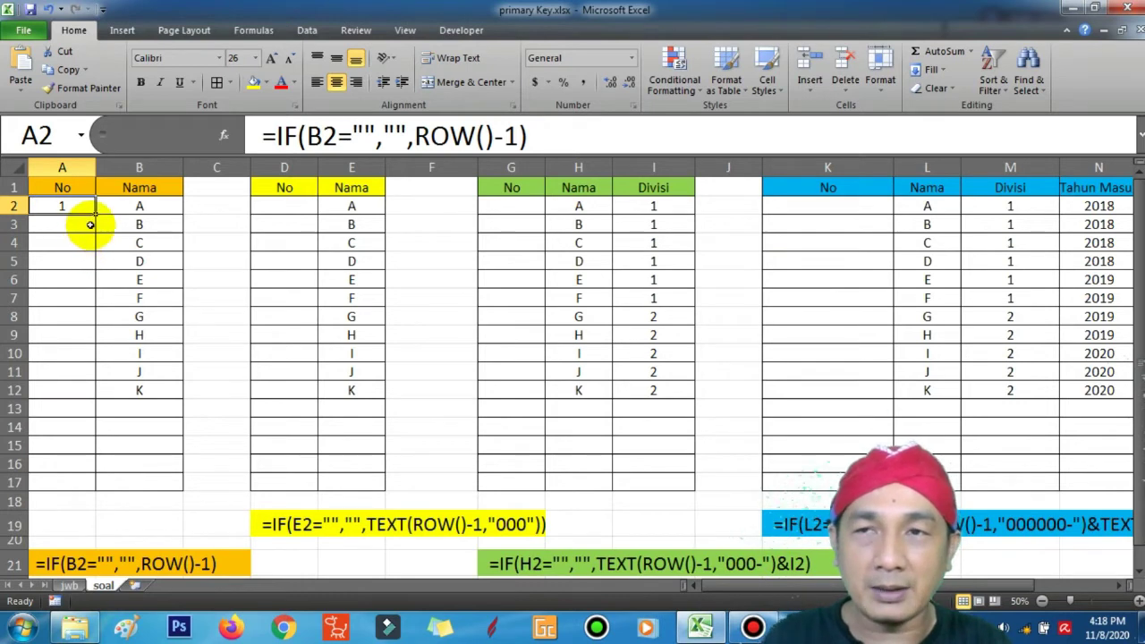
Fill the A2 numbering formula down to A12 and confirm row 13's No stays blank
left_click_drag(95, 213, 100, 403)
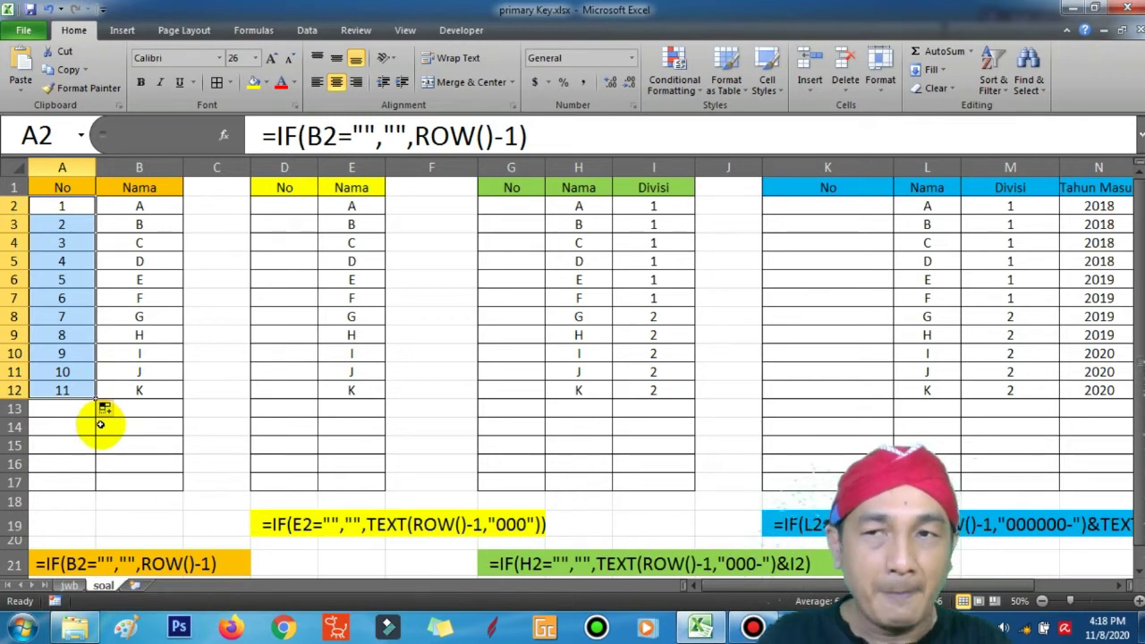
left_click(146, 409)
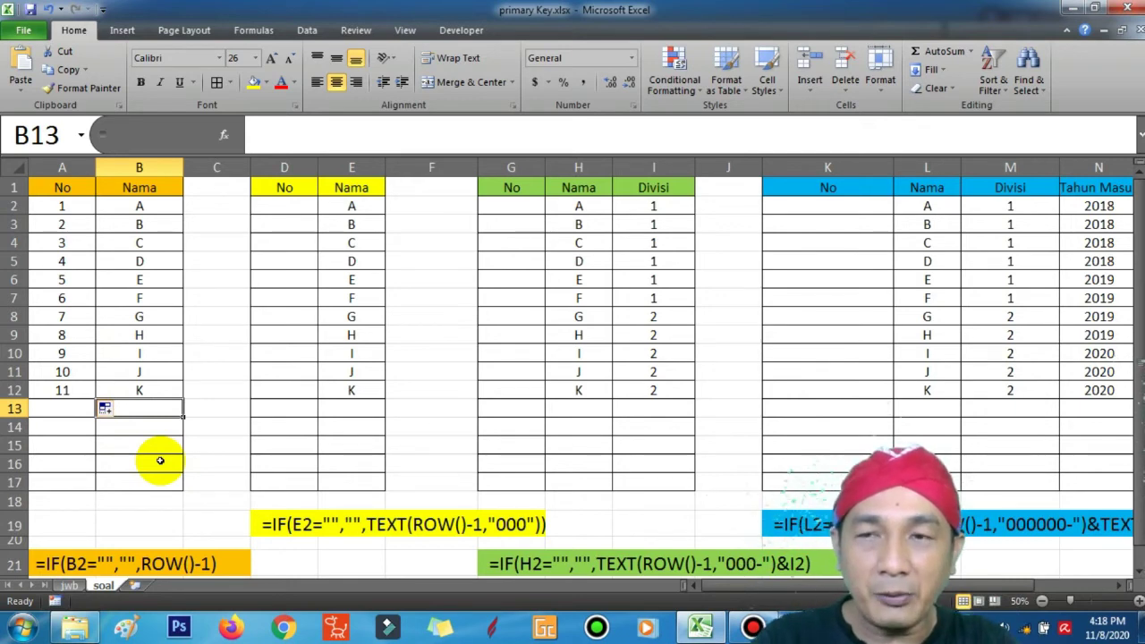
type("=")
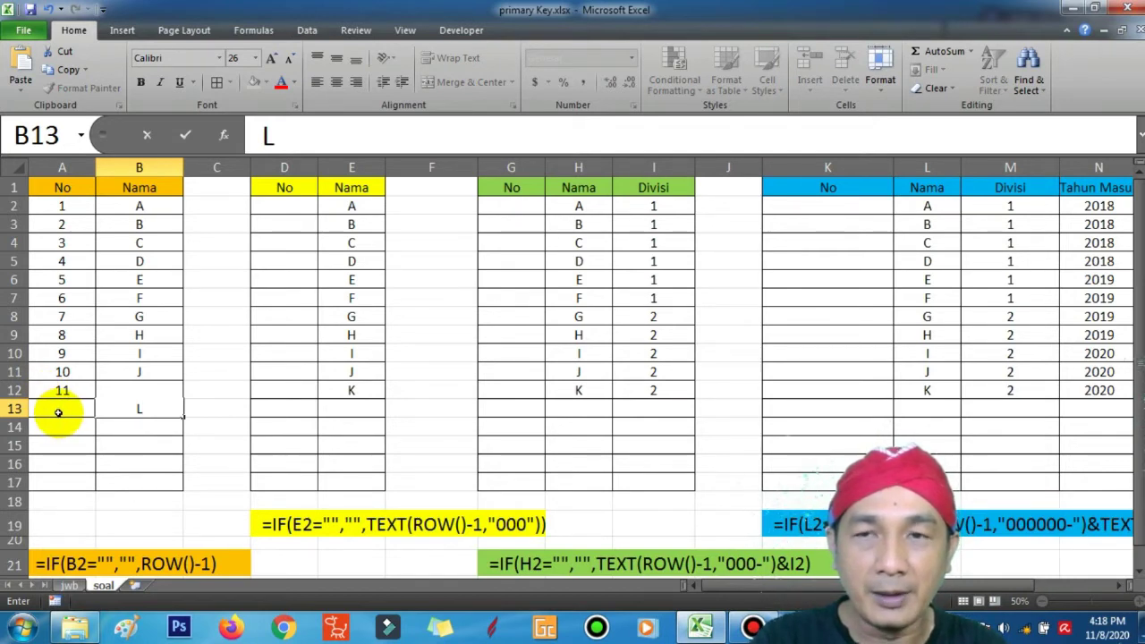
key("BackSpace")
key("Return")
left_click(58, 413)
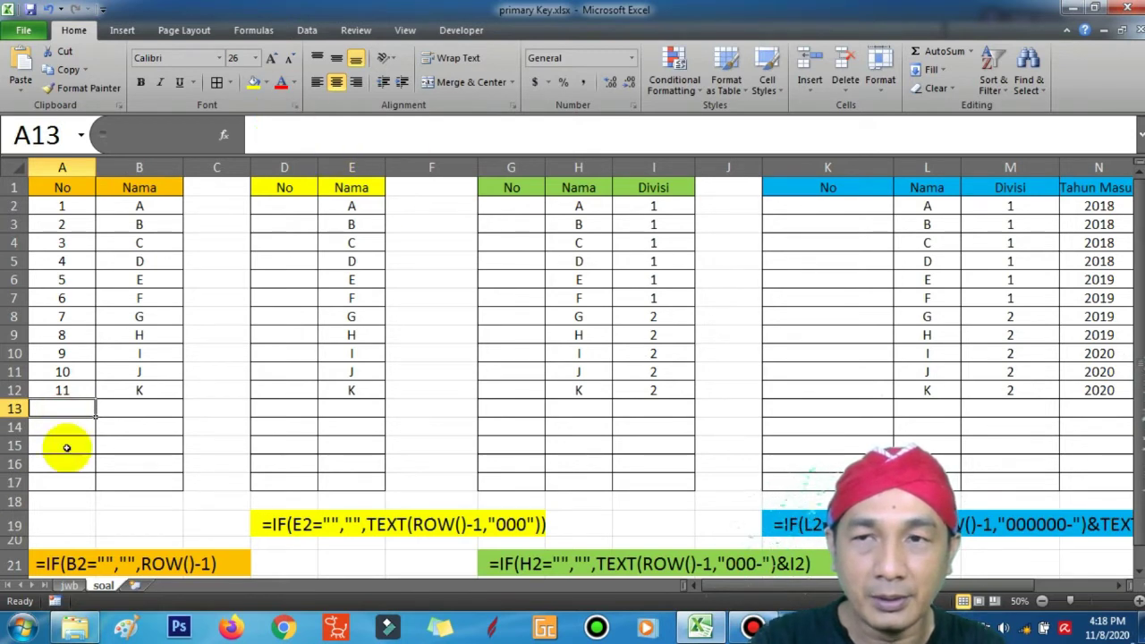
Enter names L, A, D and F in B13:B16, numbered 12 to 15
left_click(160, 408)
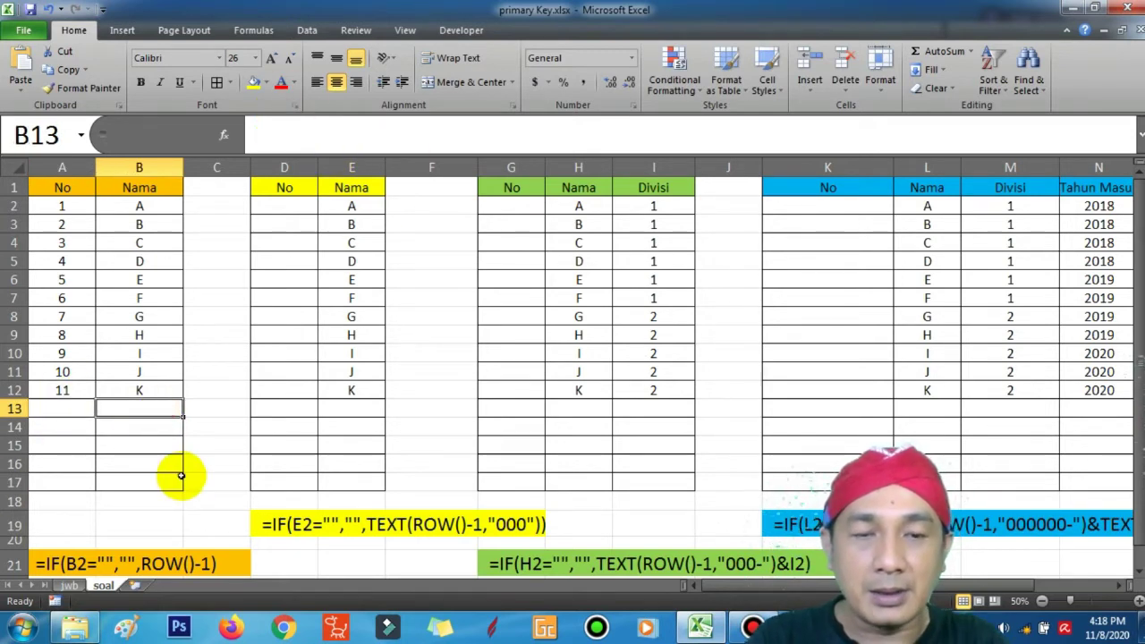
type("L")
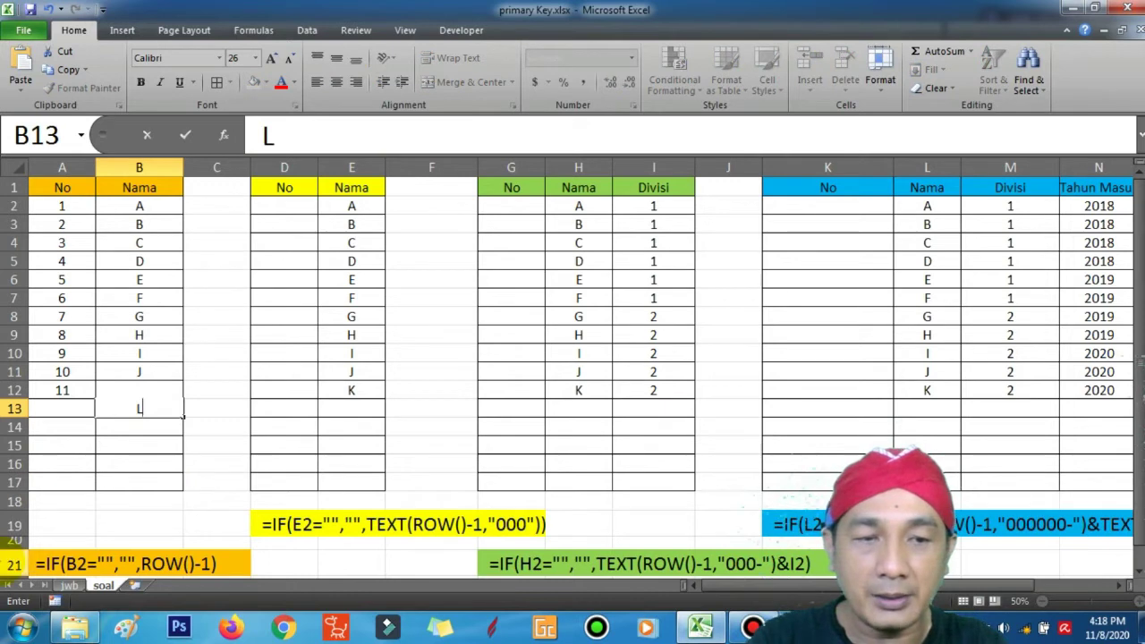
key("Return")
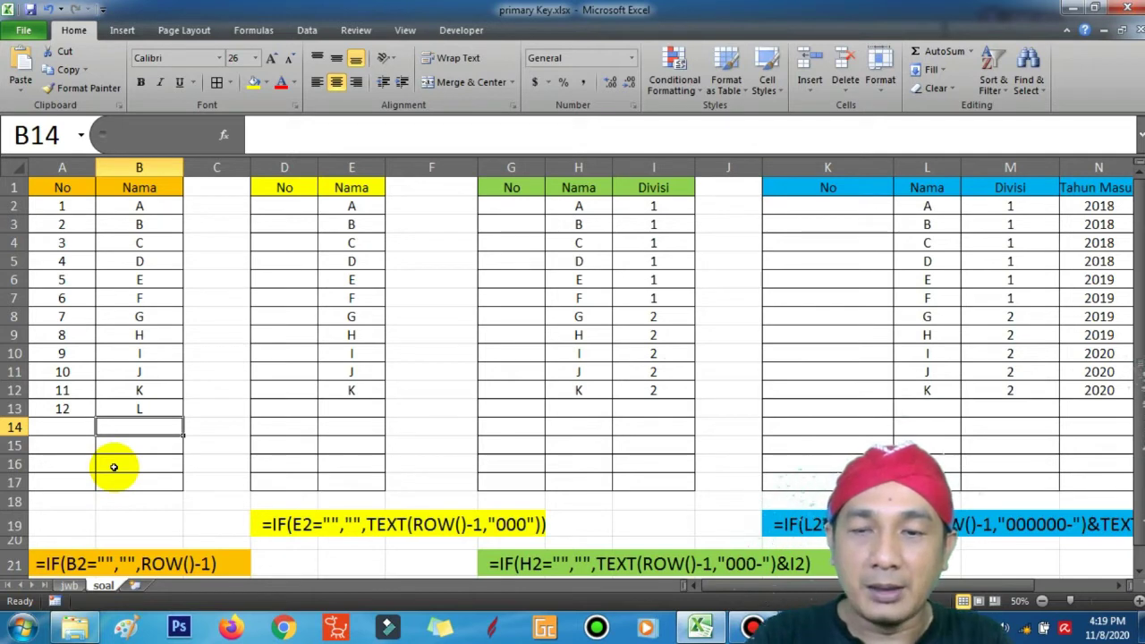
type("a")
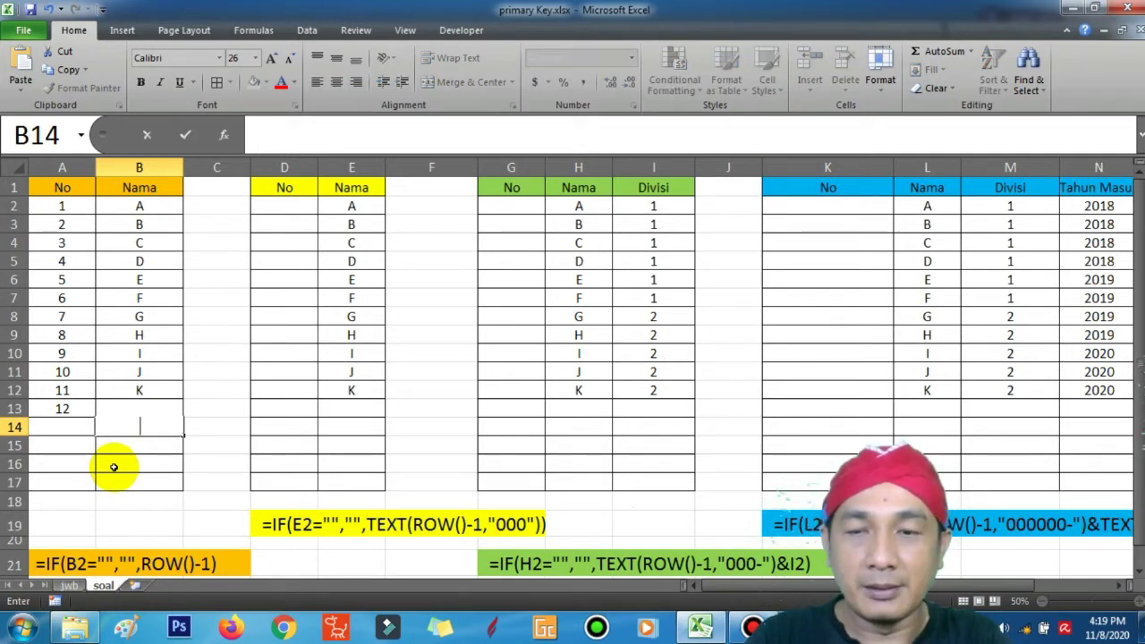
key("Return")
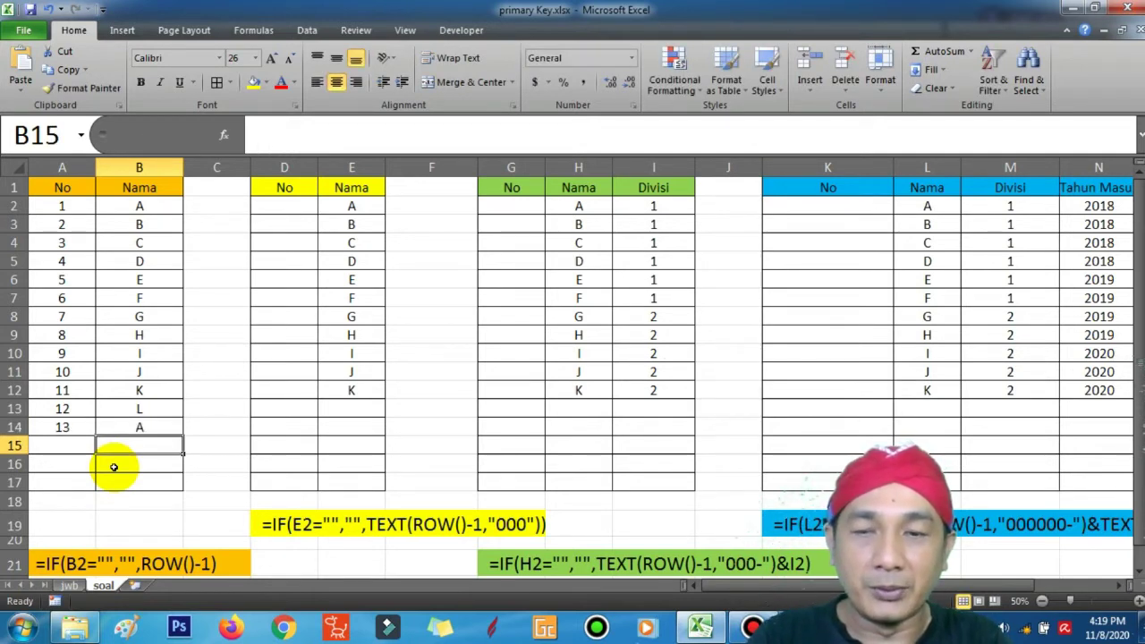
type("d")
key("Return")
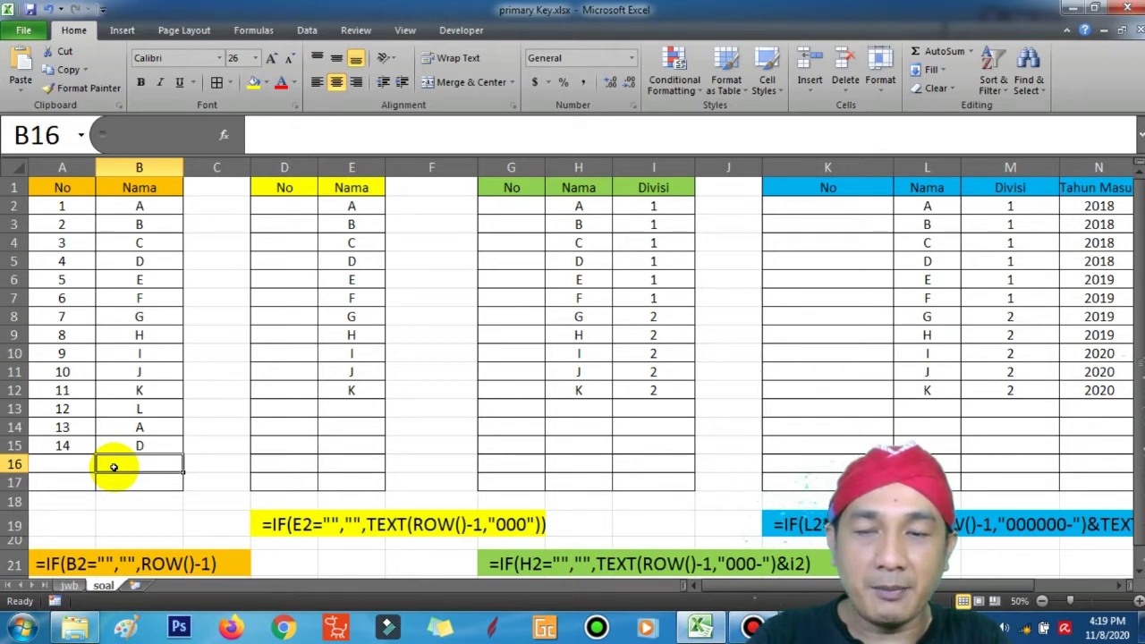
type("f")
key("Return")
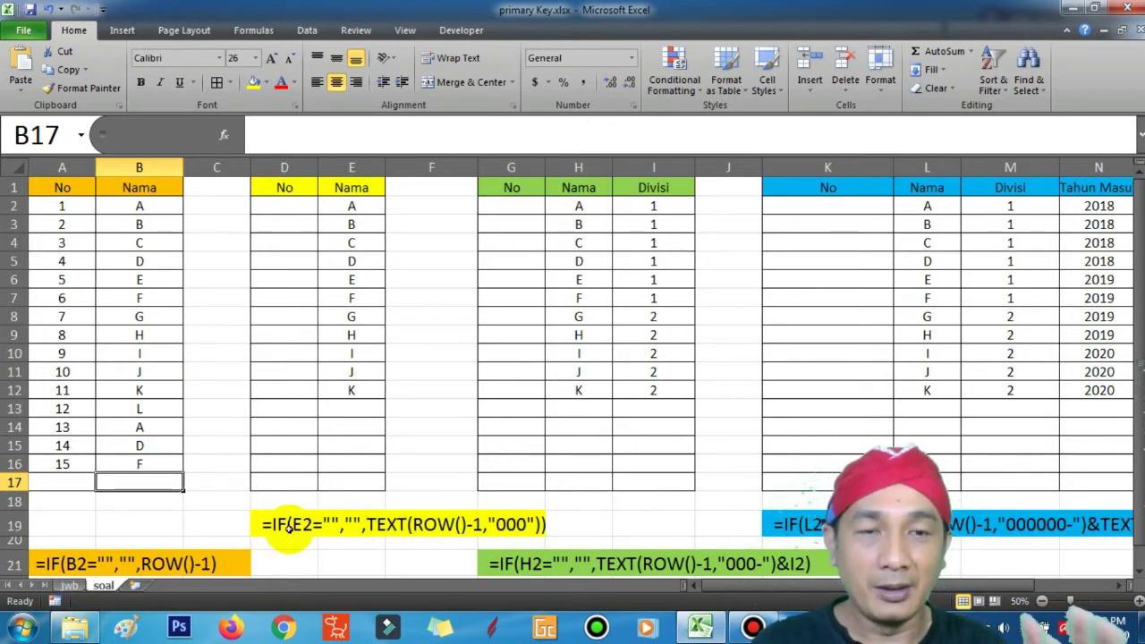
Enter =IF(E2="","",TEXT(ROW()-1,"000")) in D2 so it displays 001
left_click(291, 204)
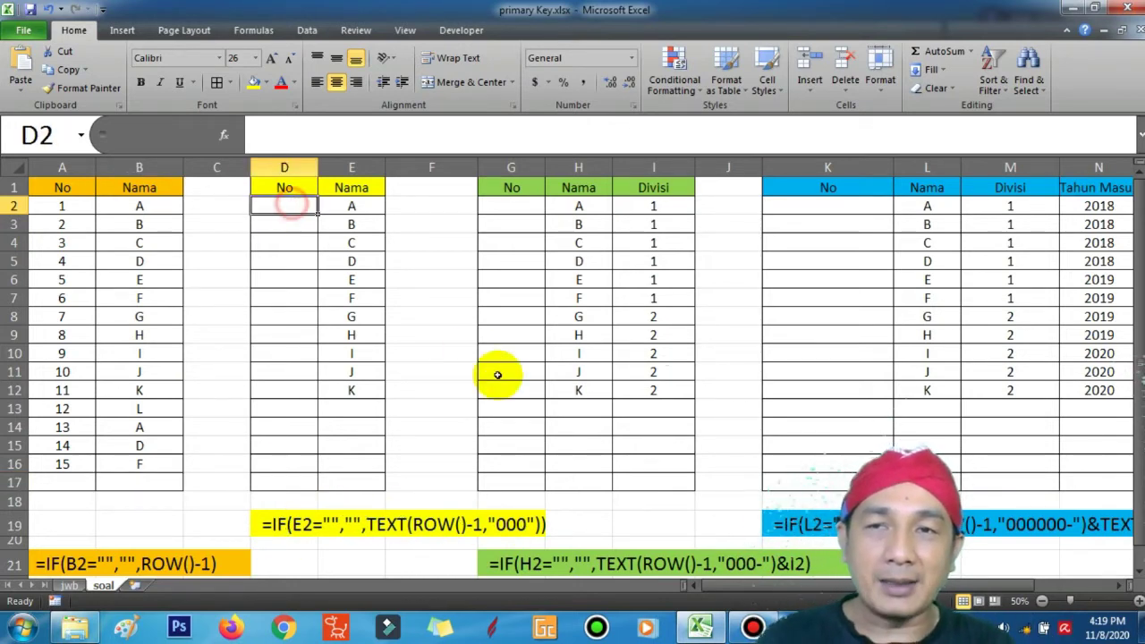
type("=")
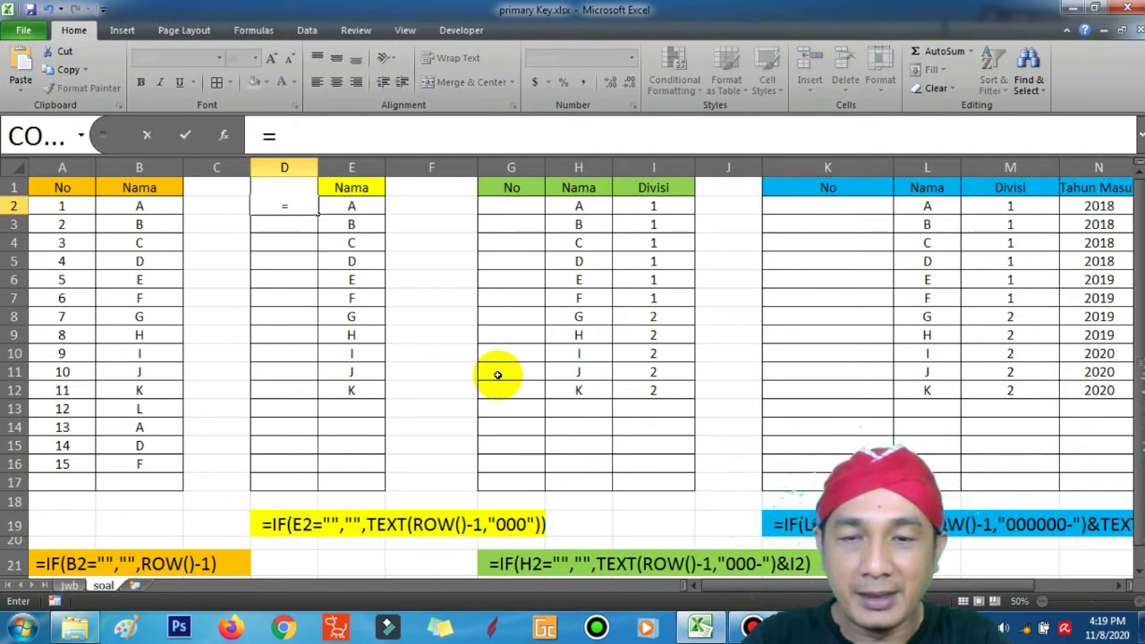
type("IF(")
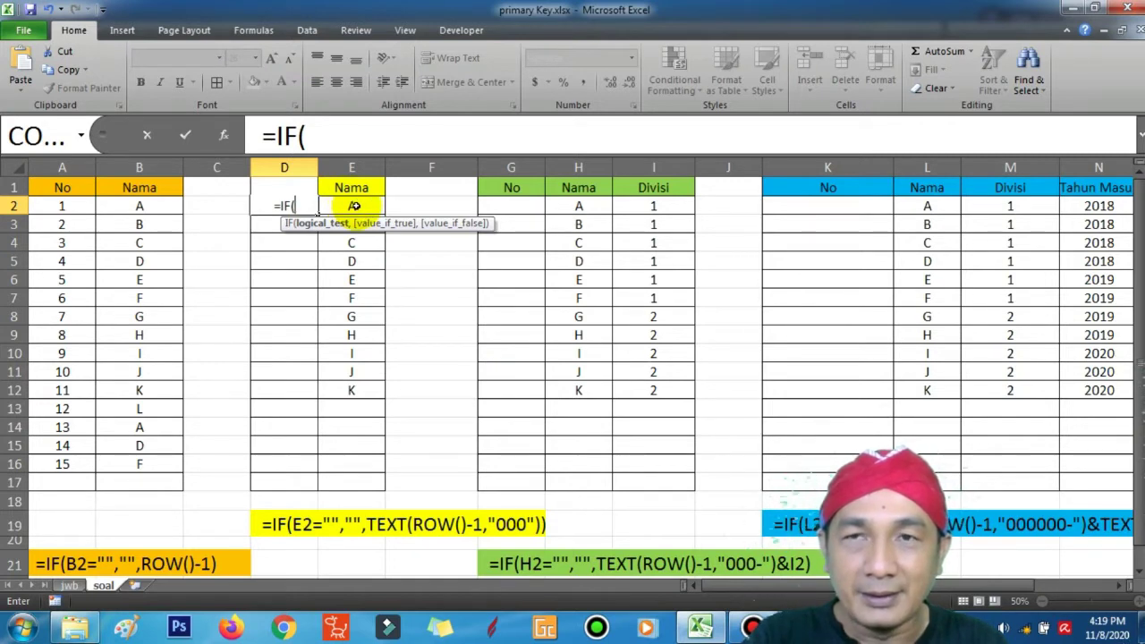
left_click(354, 206)
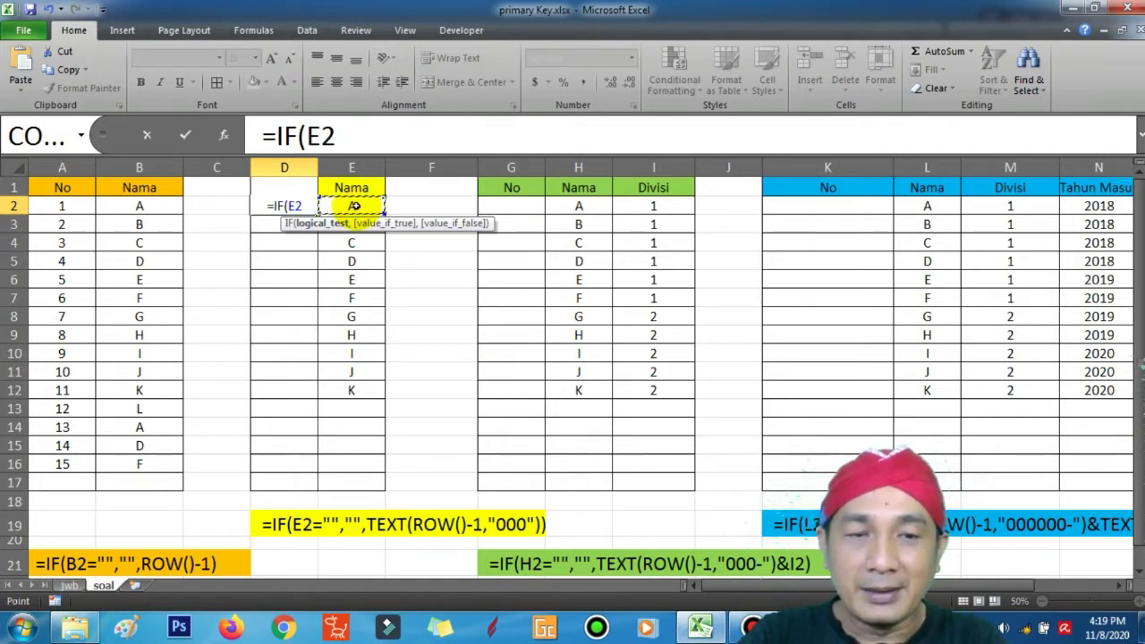
type("=\"\"")
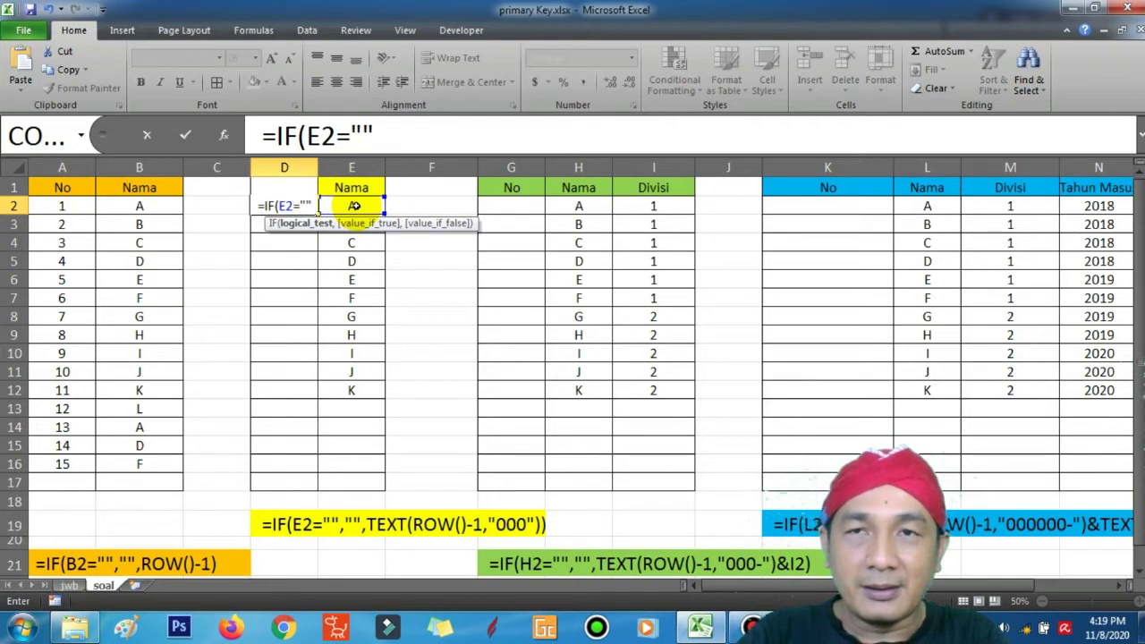
type(",\"")
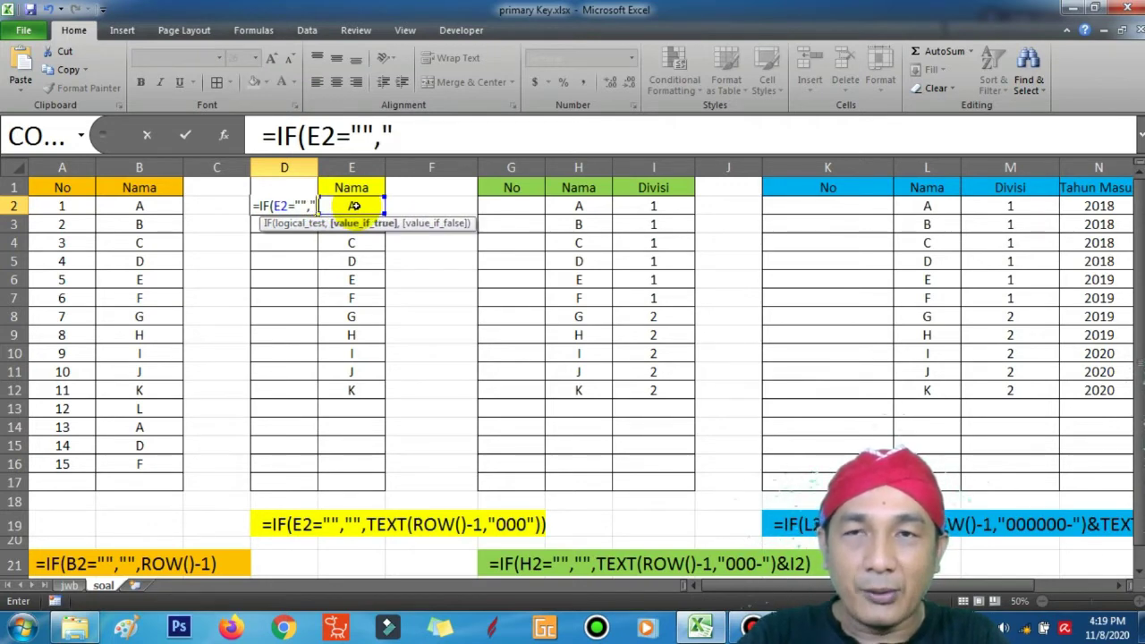
type("\",")
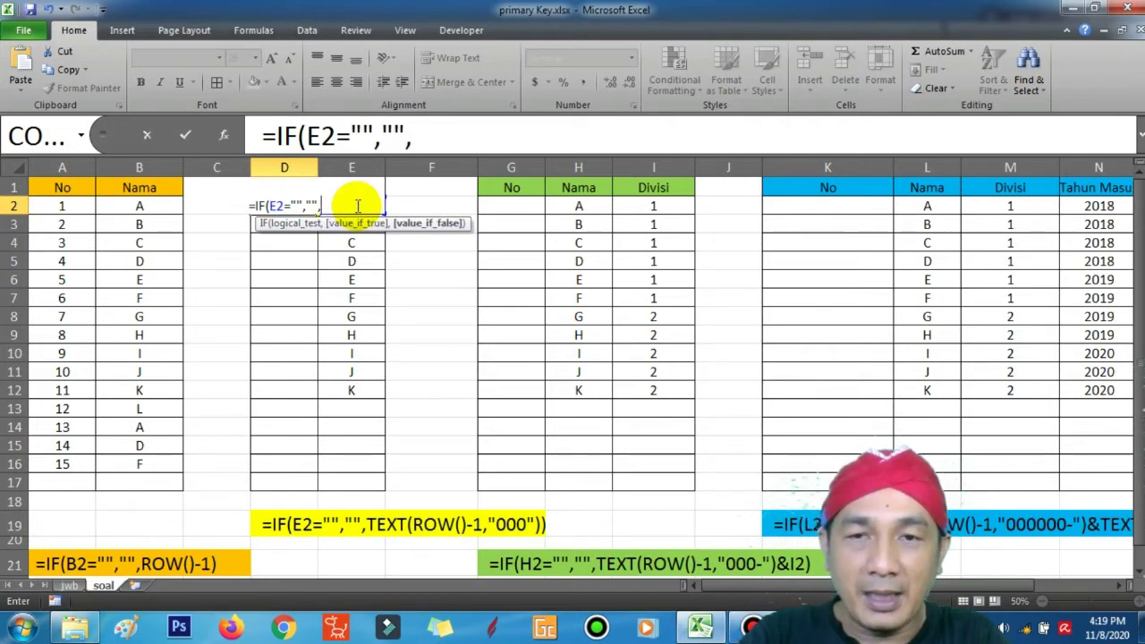
type("T")
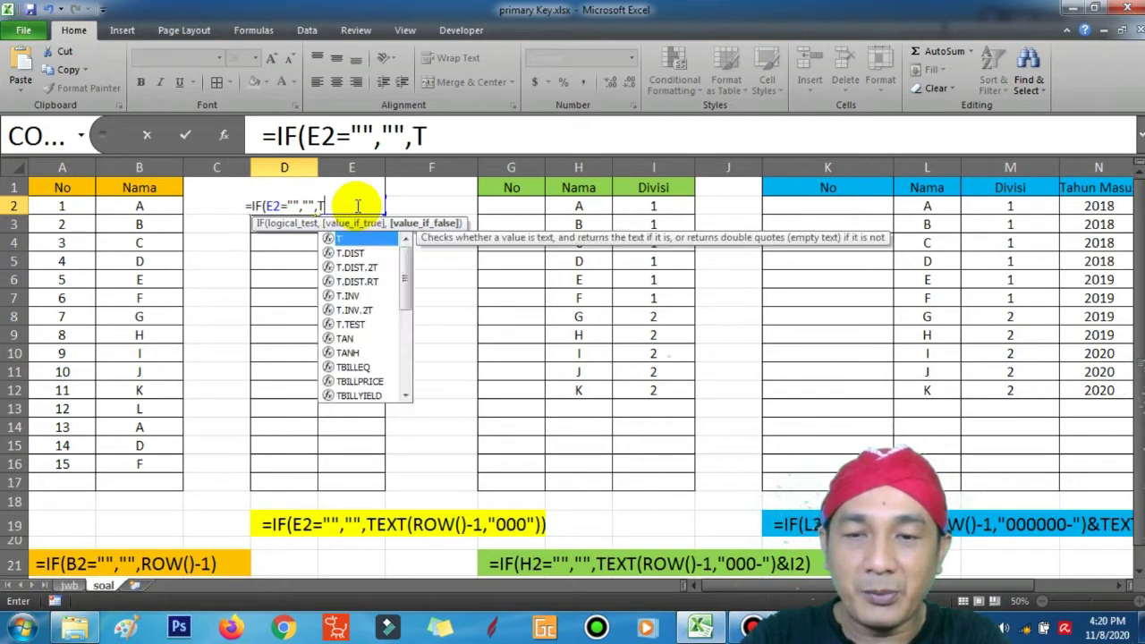
type("EXT")
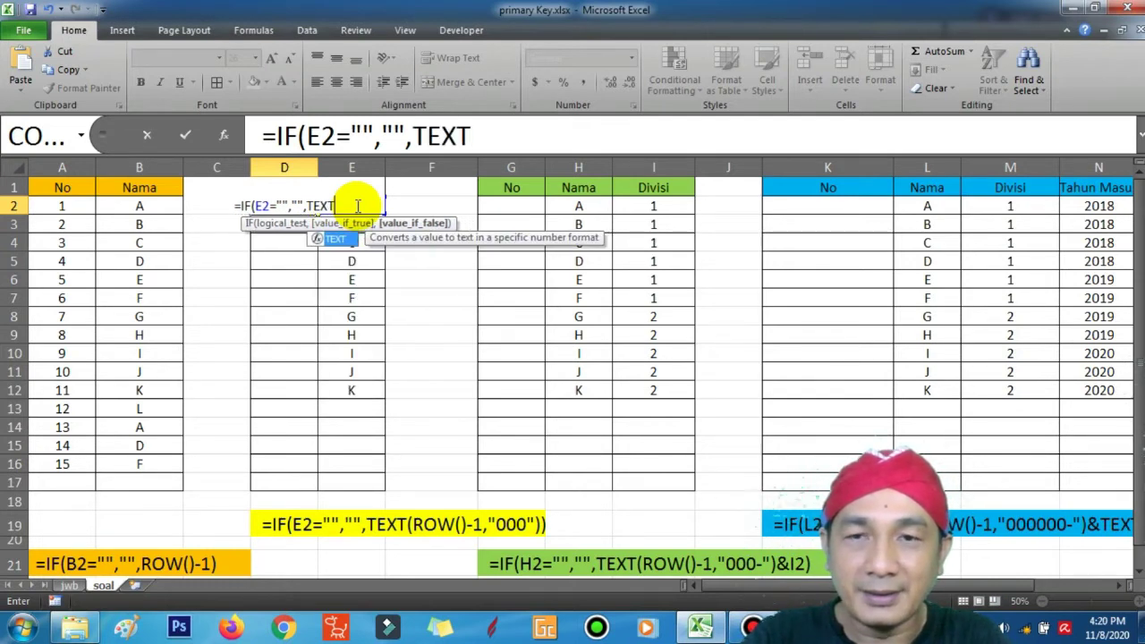
type("(R")
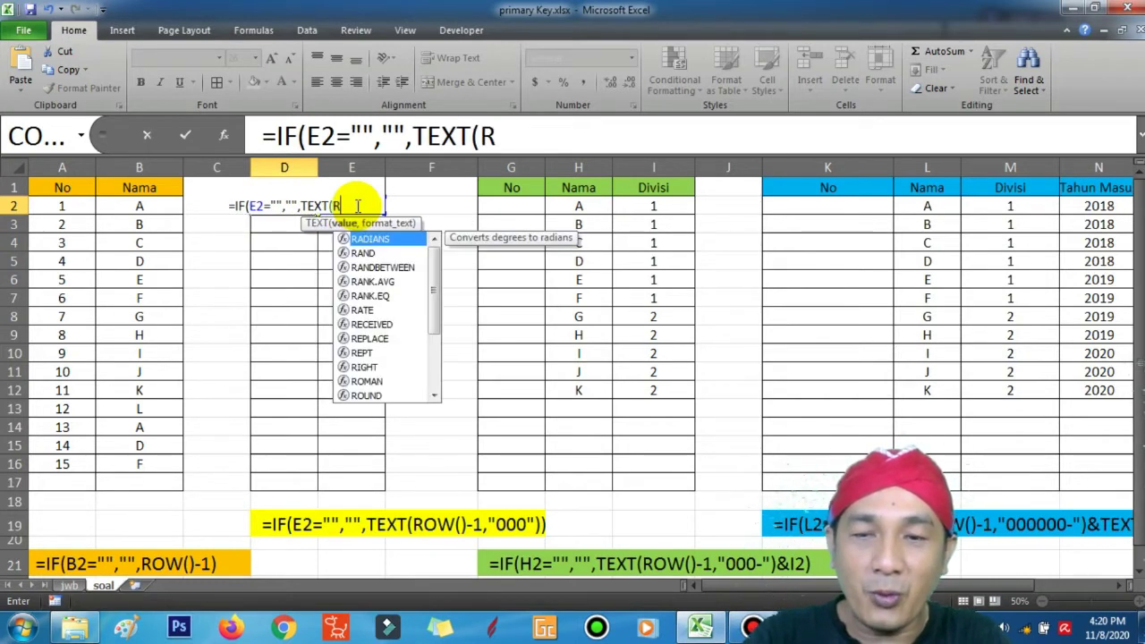
type("OW(")
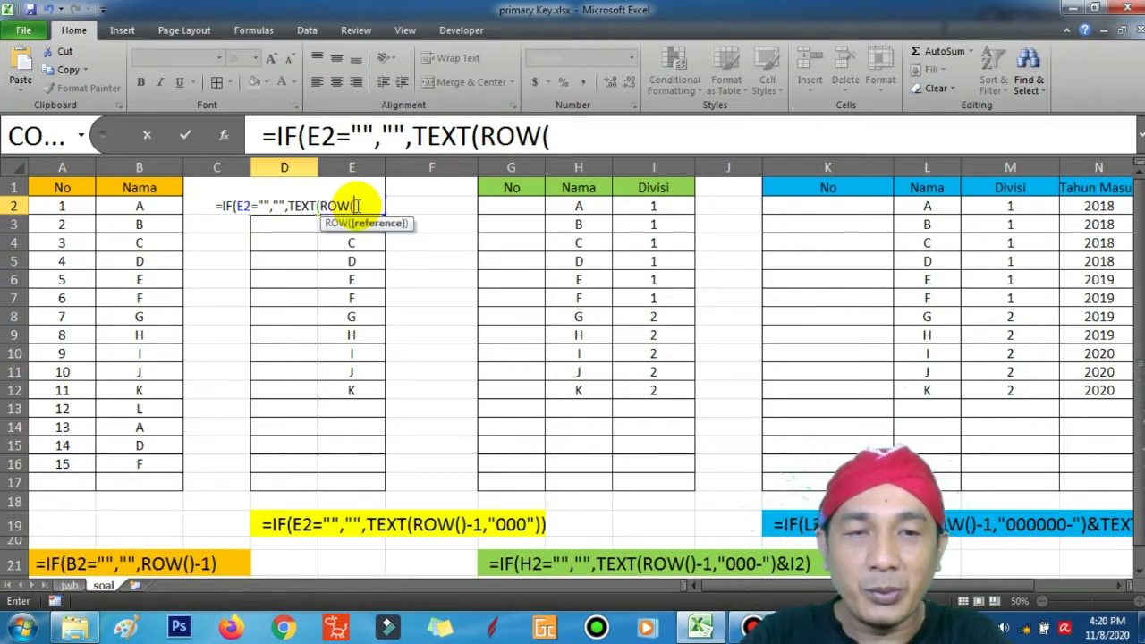
type(")")
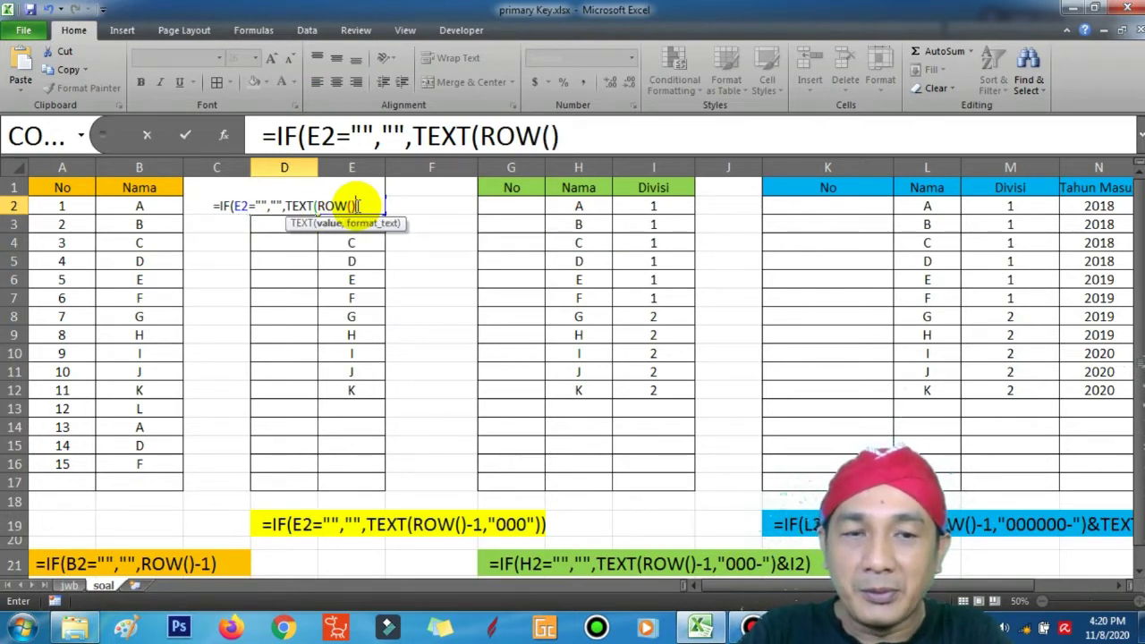
type("-1")
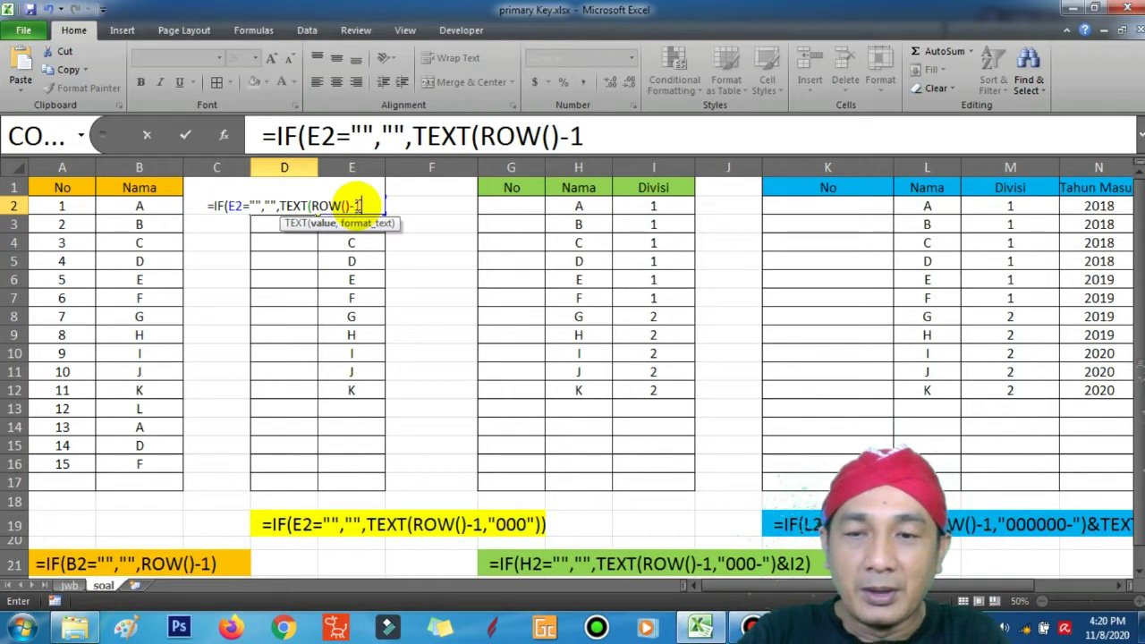
type(",\"")
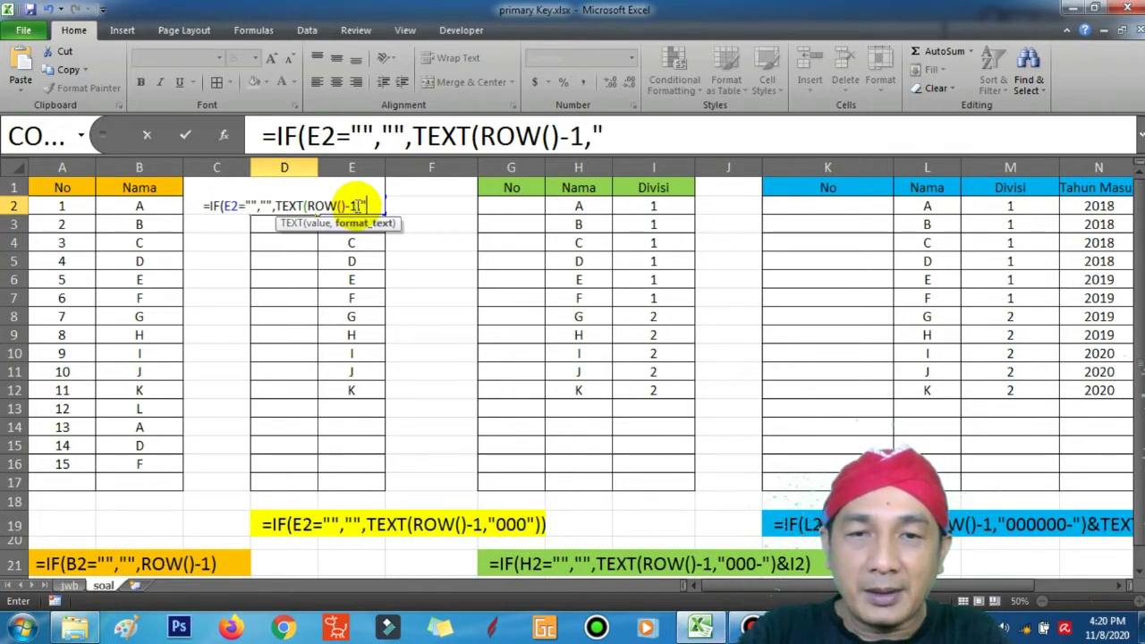
type("00")
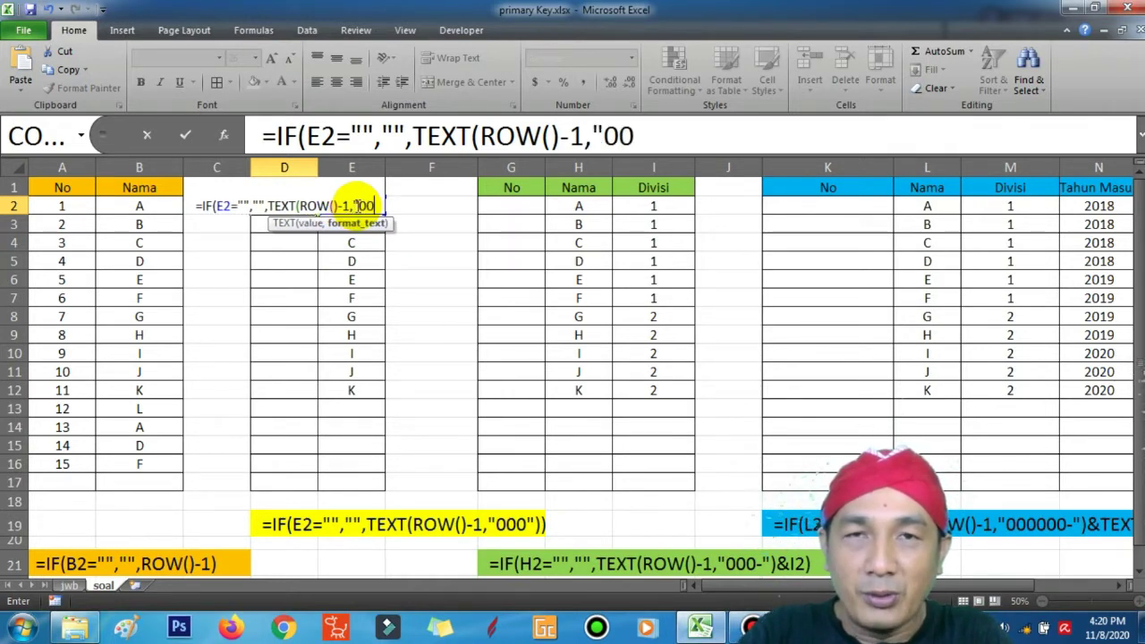
type("0\"")
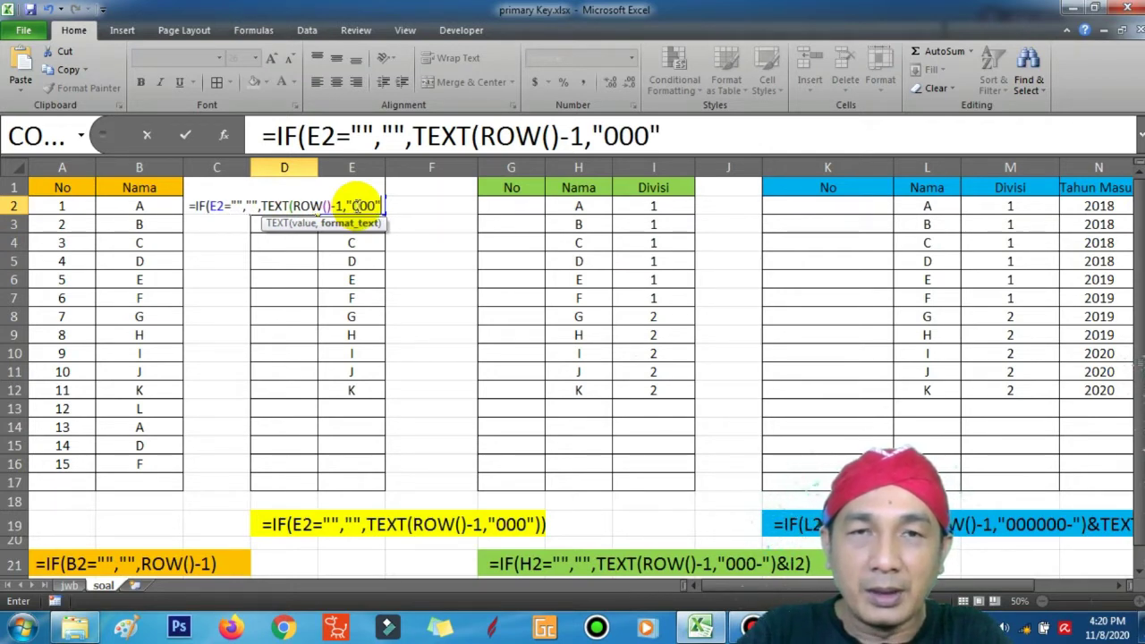
type("))")
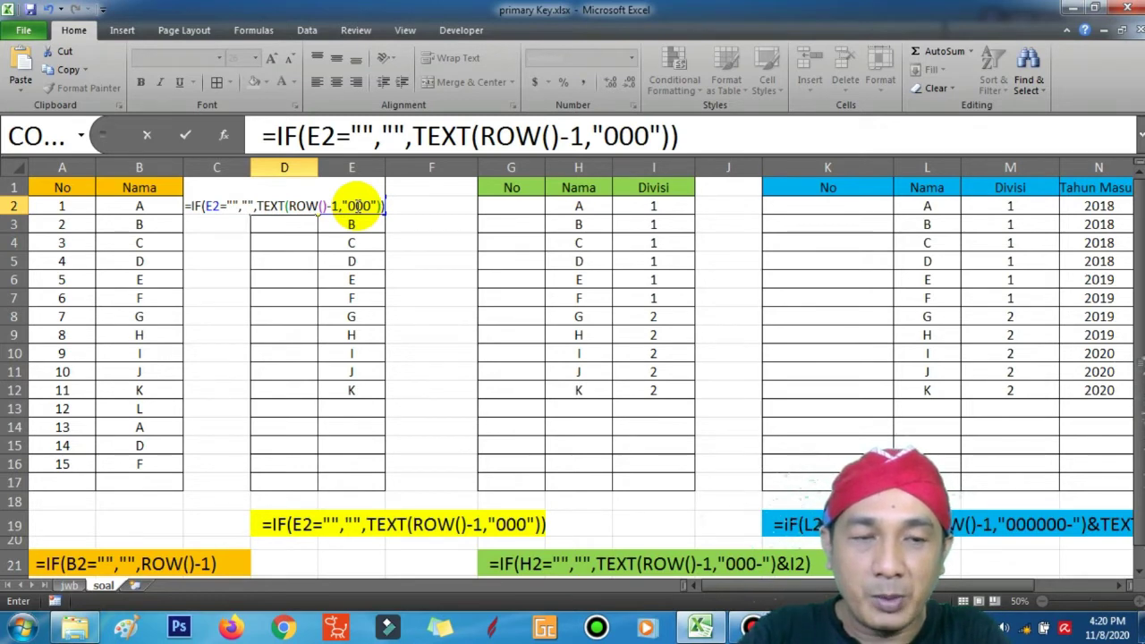
key("Return")
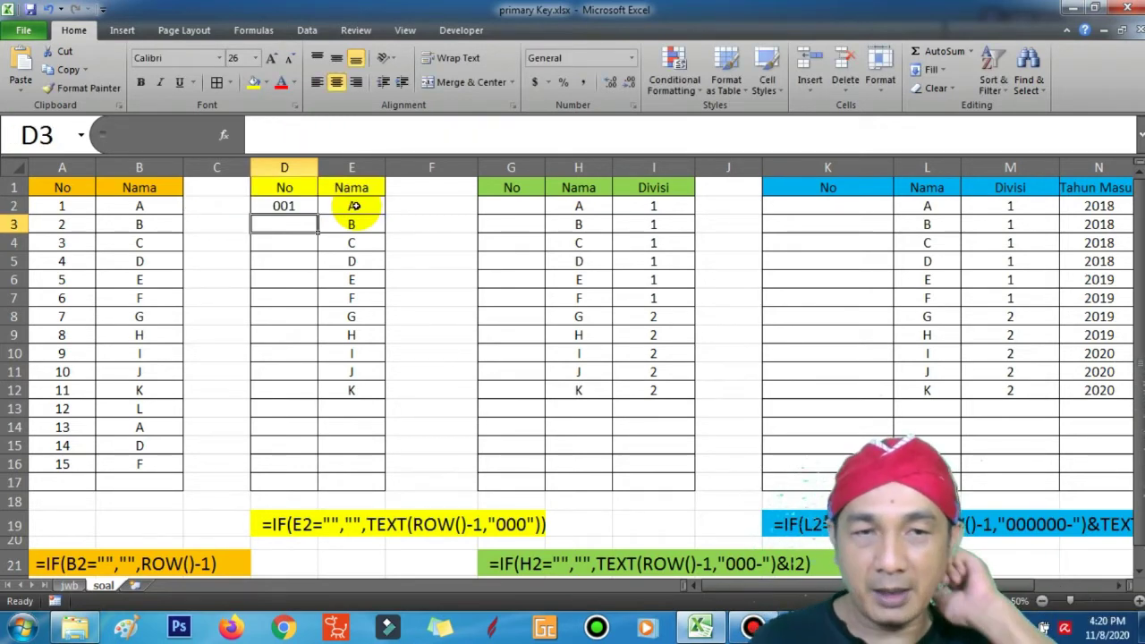
Fill D2's padded formula down column D and add names L, M, N, O numbered 012–015
left_click(296, 208)
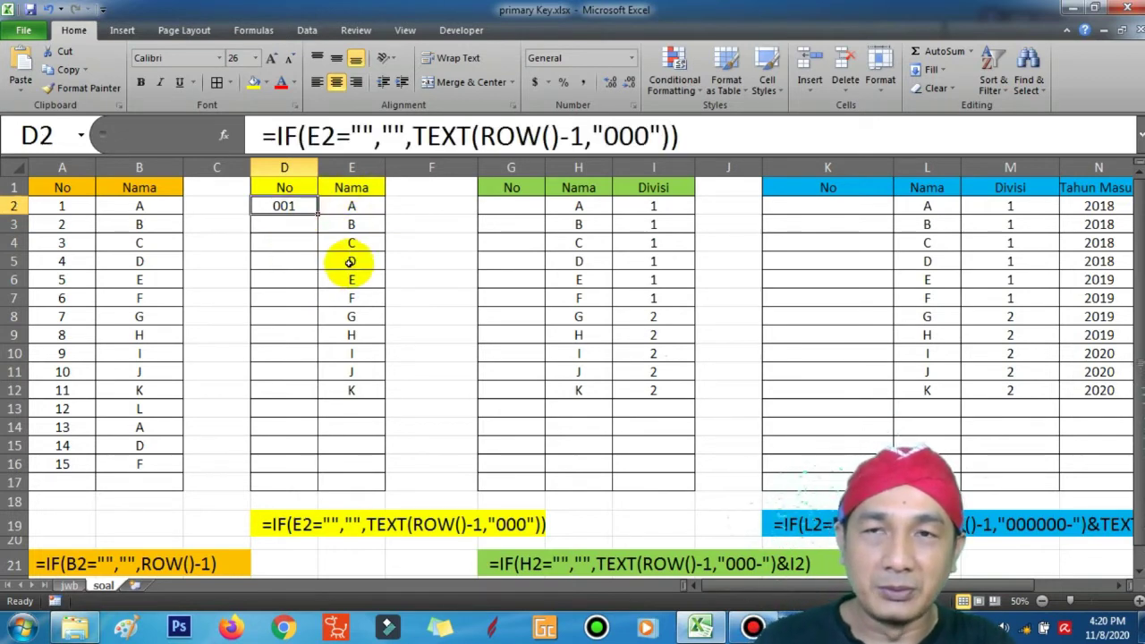
left_click_drag(317, 214, 321, 394)
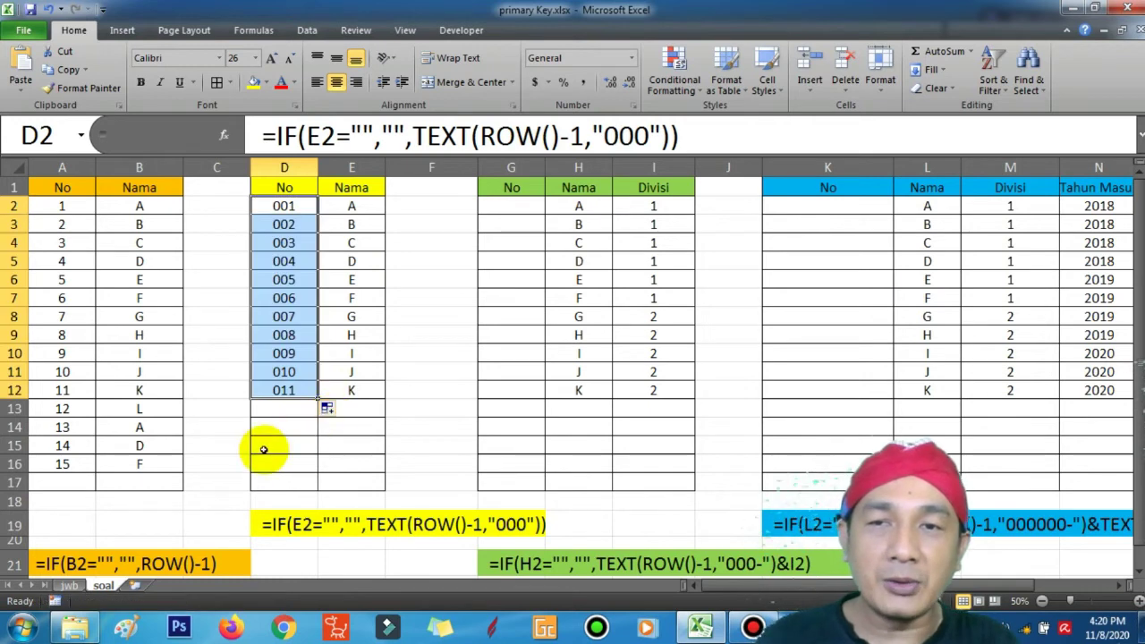
left_click(355, 409)
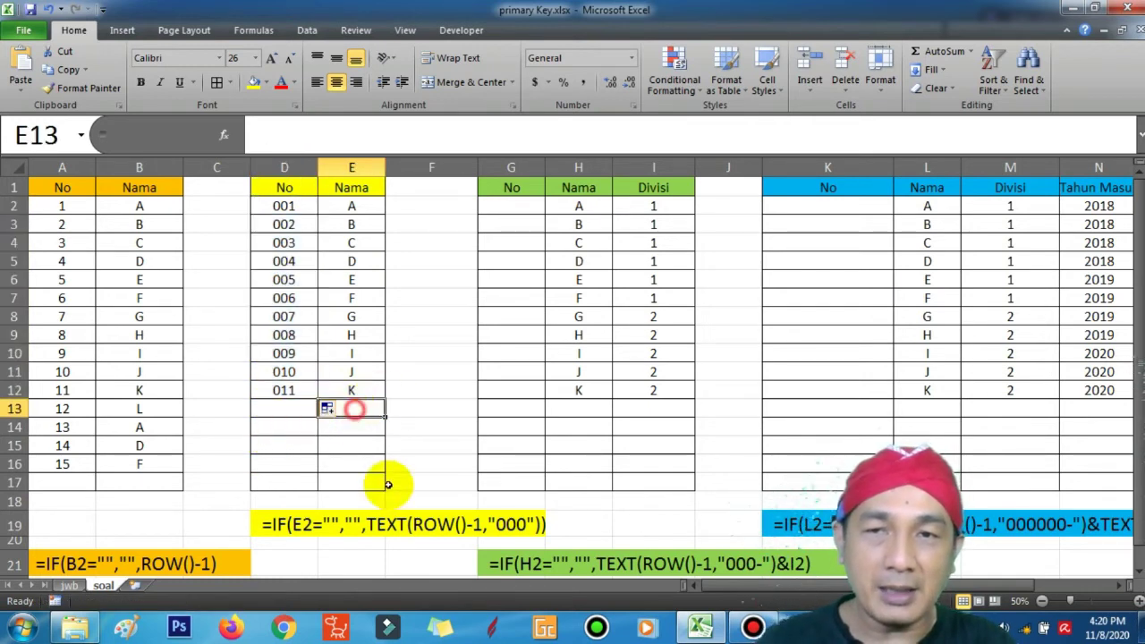
type("L")
key("Return")
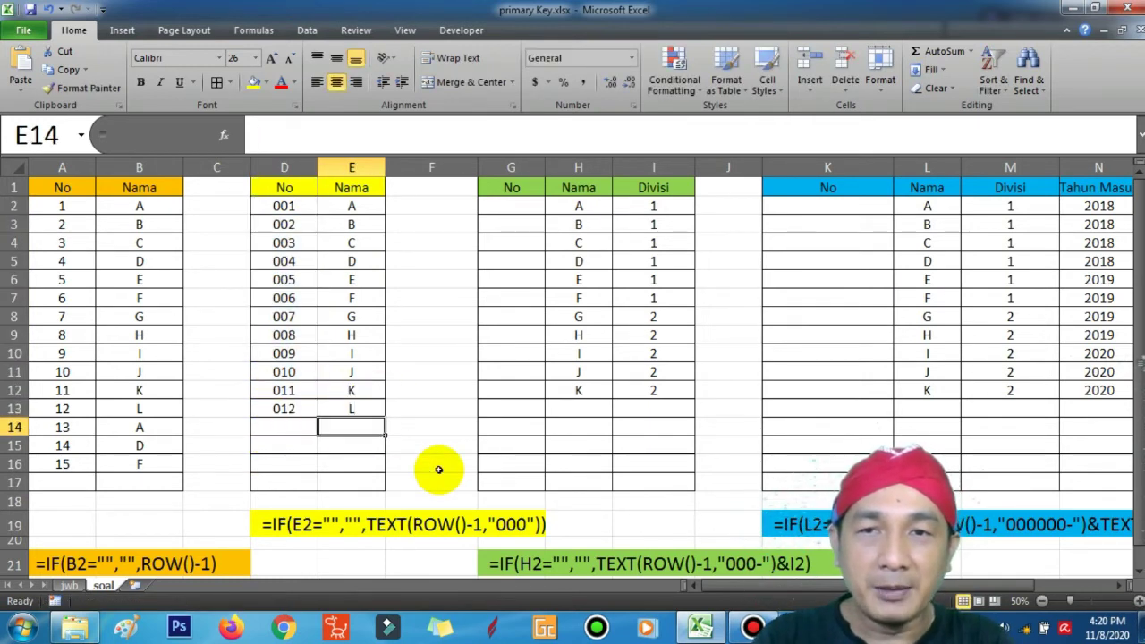
type("M")
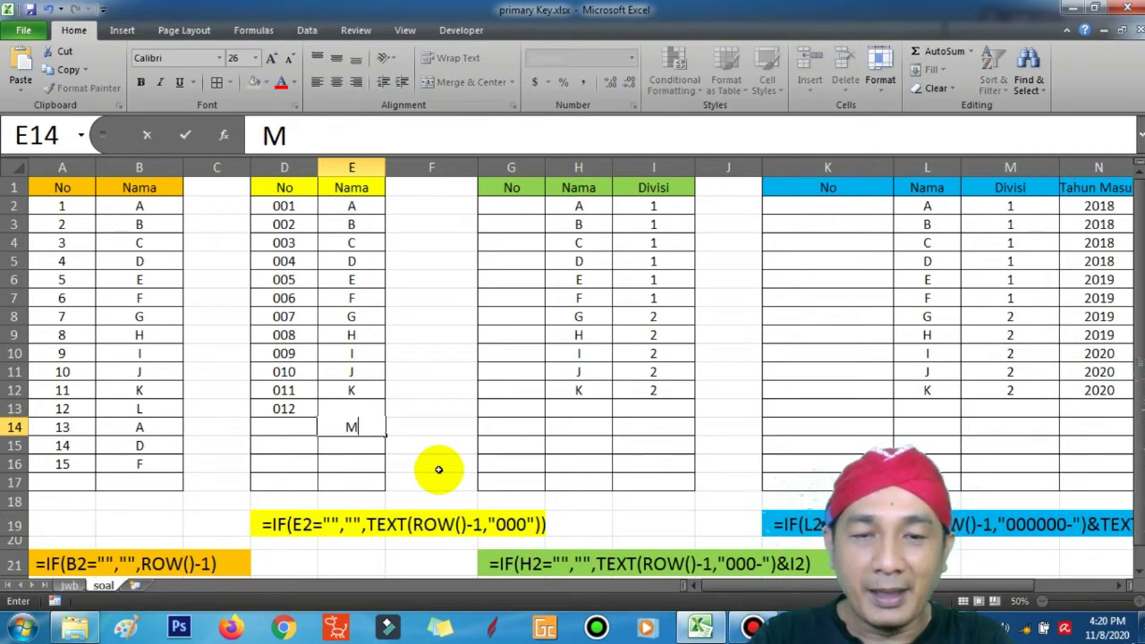
key("Return")
type("N")
key("Return")
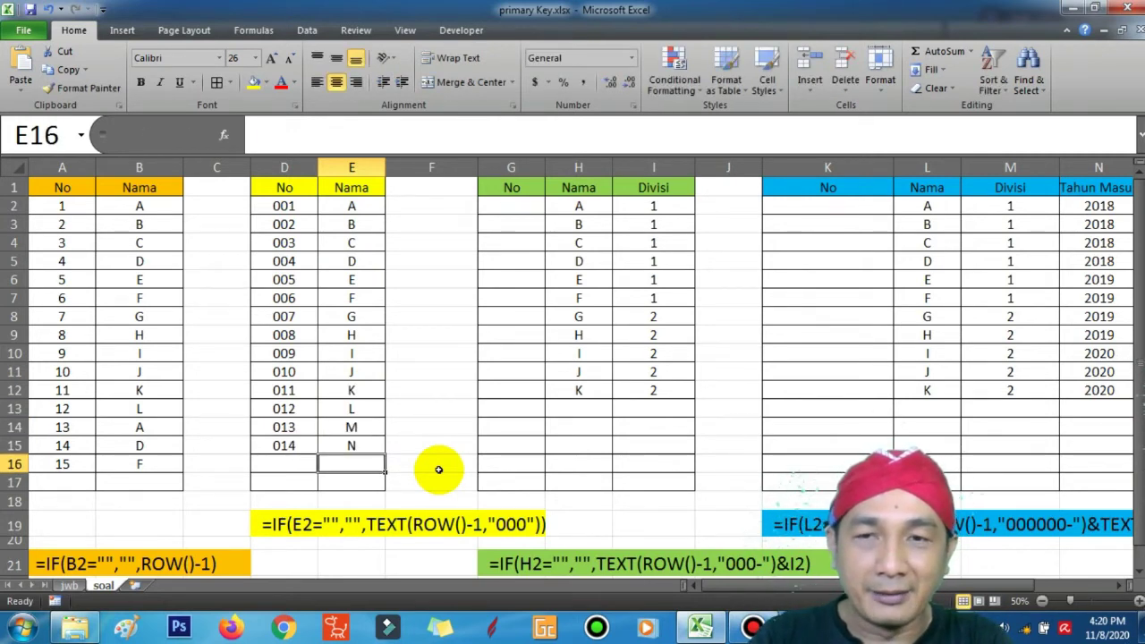
type("O")
key("Return")
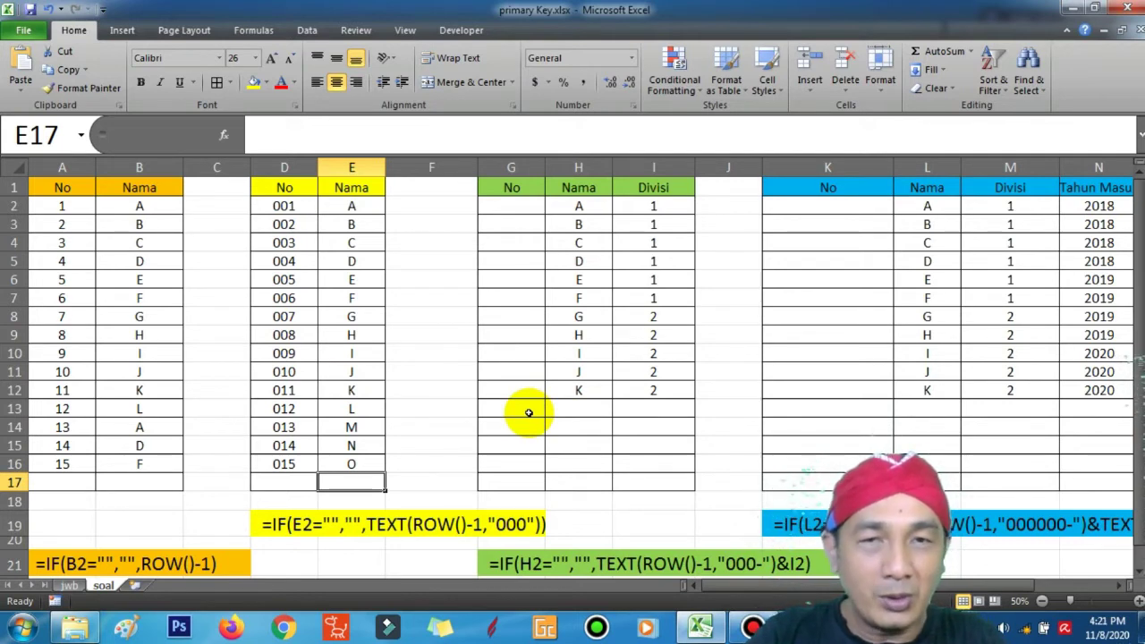
Review the Divisi values in I2:I12: division 1 for A–F and 2 for G–K
left_click_drag(669, 206, 667, 391)
left_click(666, 391)
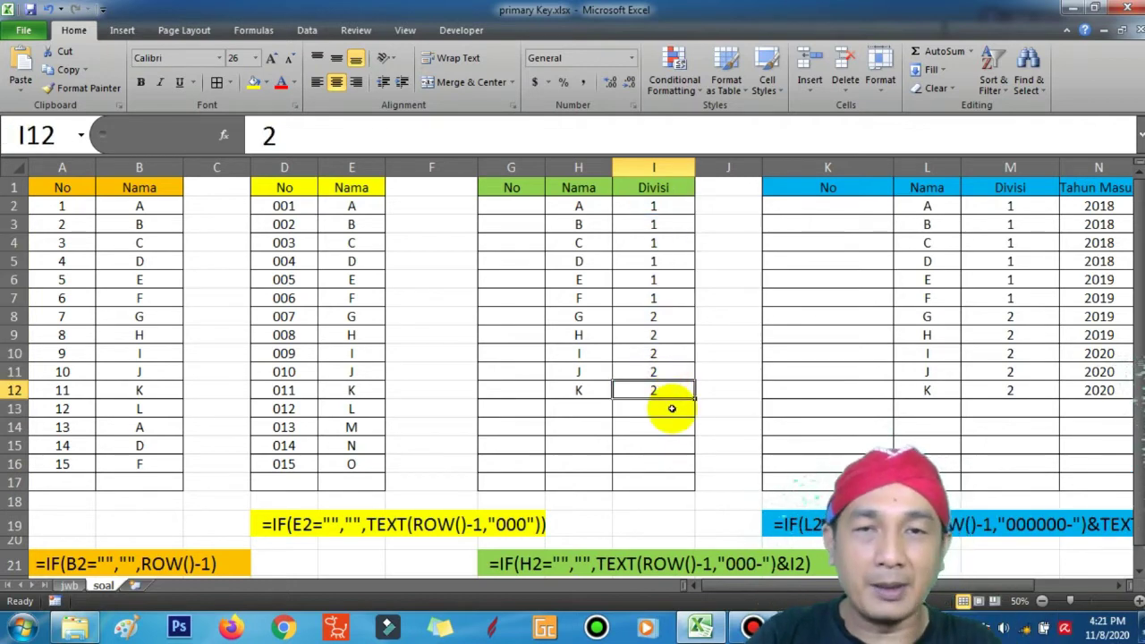
left_click(579, 188)
left_click(653, 188)
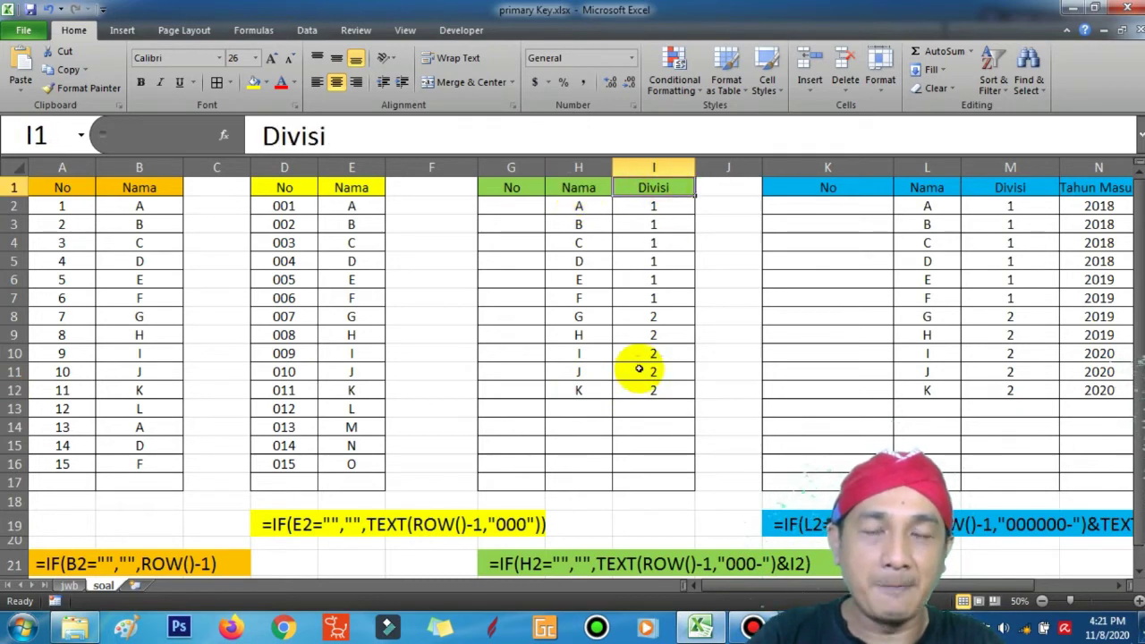
left_click(655, 207)
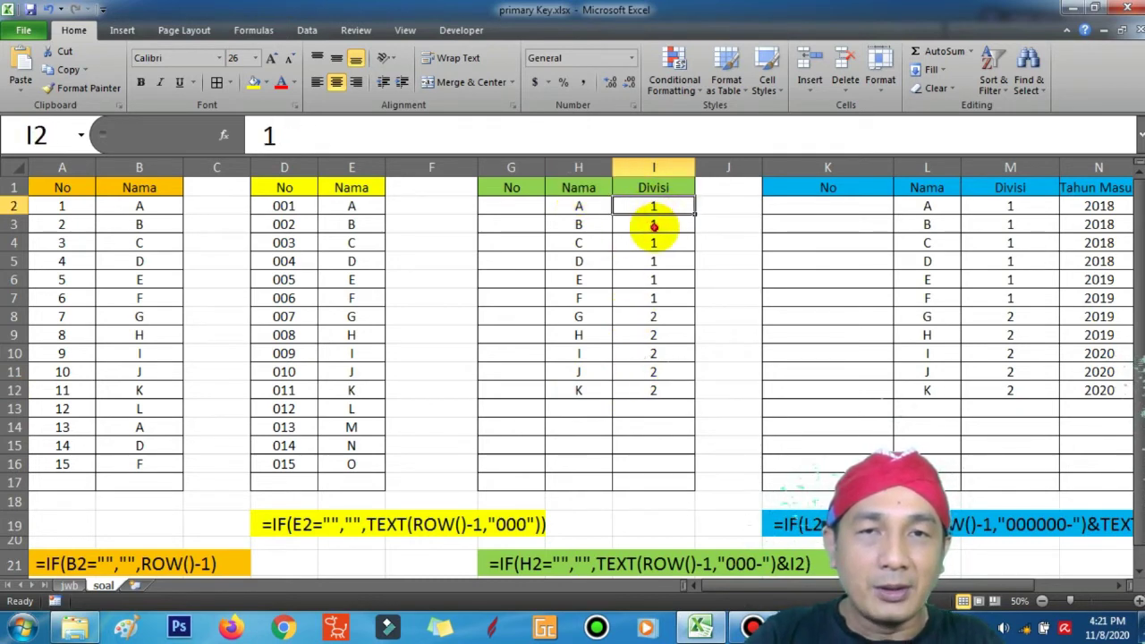
left_click(653, 262)
left_click(653, 279)
left_click(653, 298)
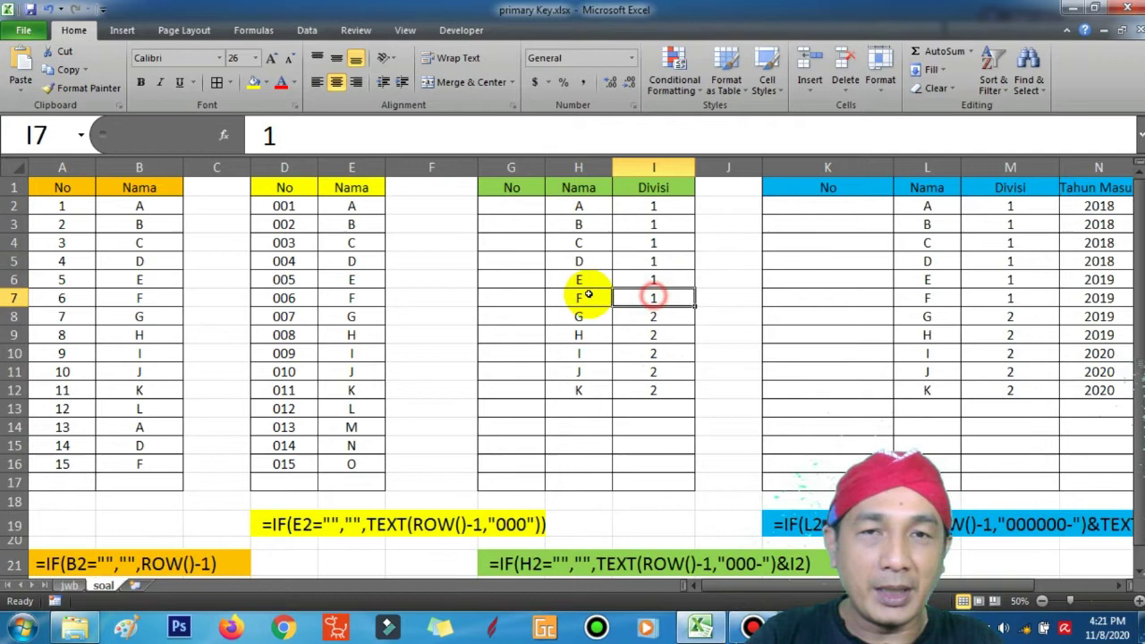
left_click(522, 206)
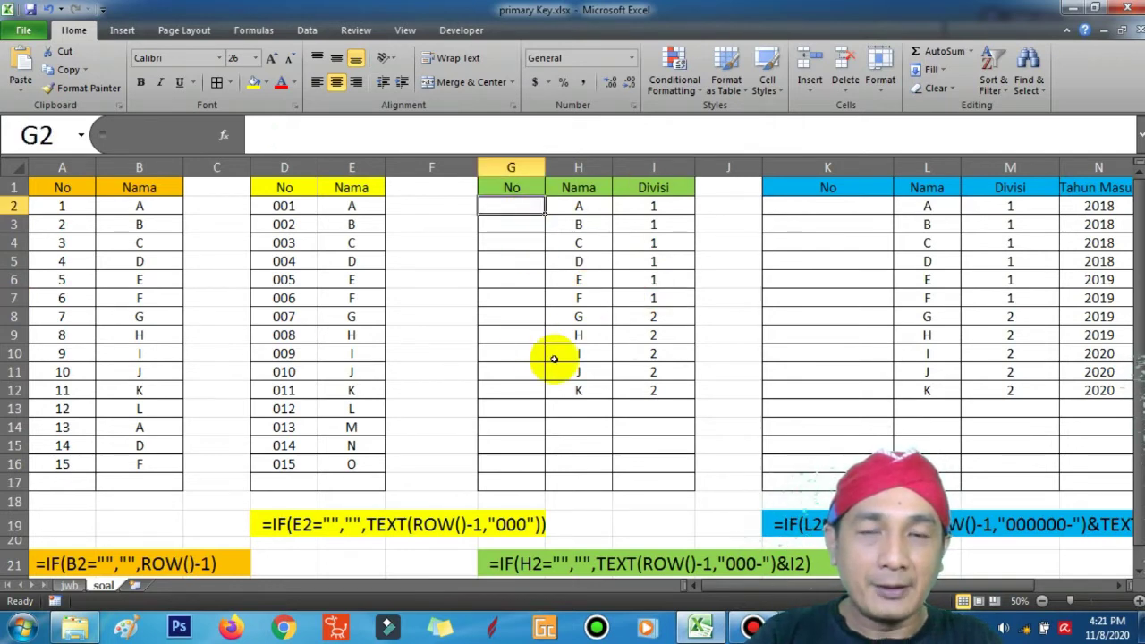
Inspect the answer formulas in G2:G5 on the jwb sheet, then return to soal
left_click(67, 585)
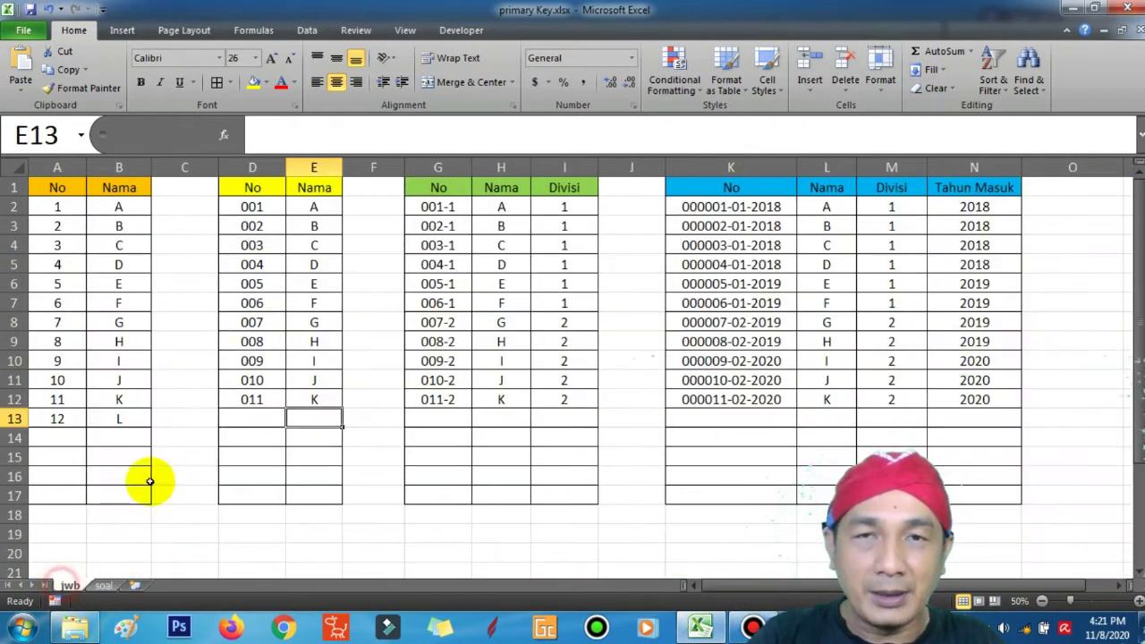
left_click(437, 208)
left_click(447, 226)
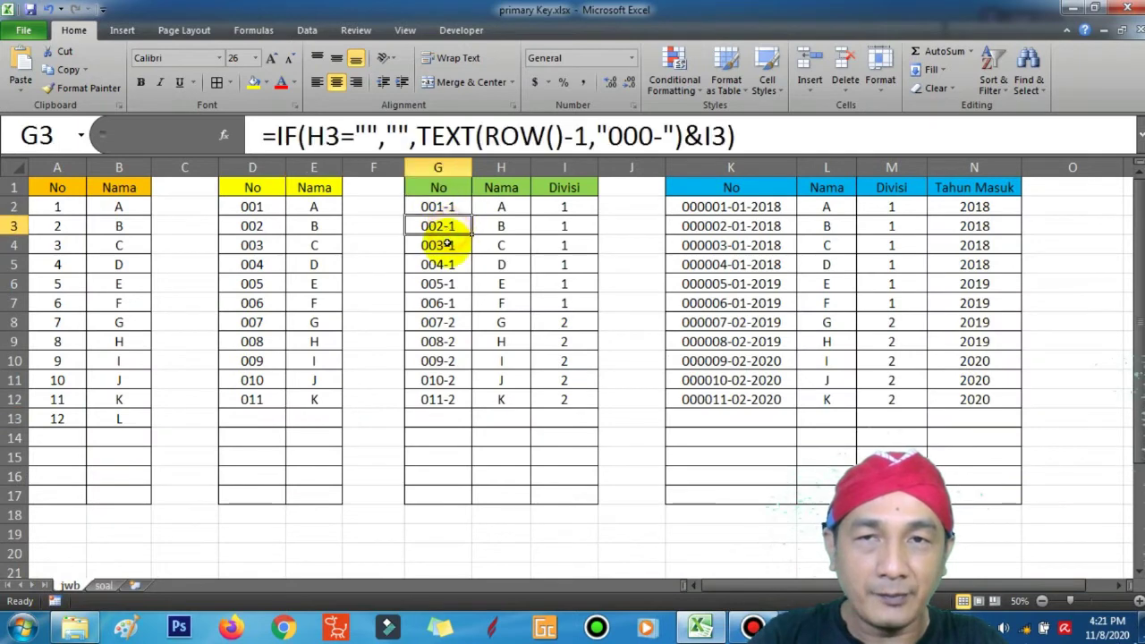
left_click(441, 245)
left_click(441, 264)
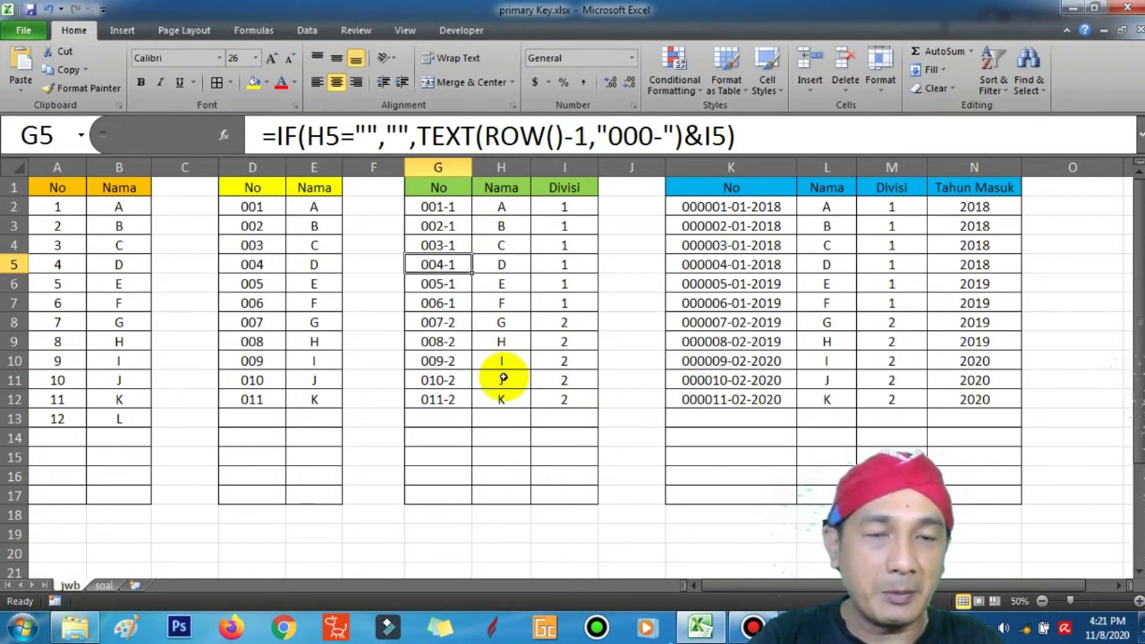
left_click(103, 585)
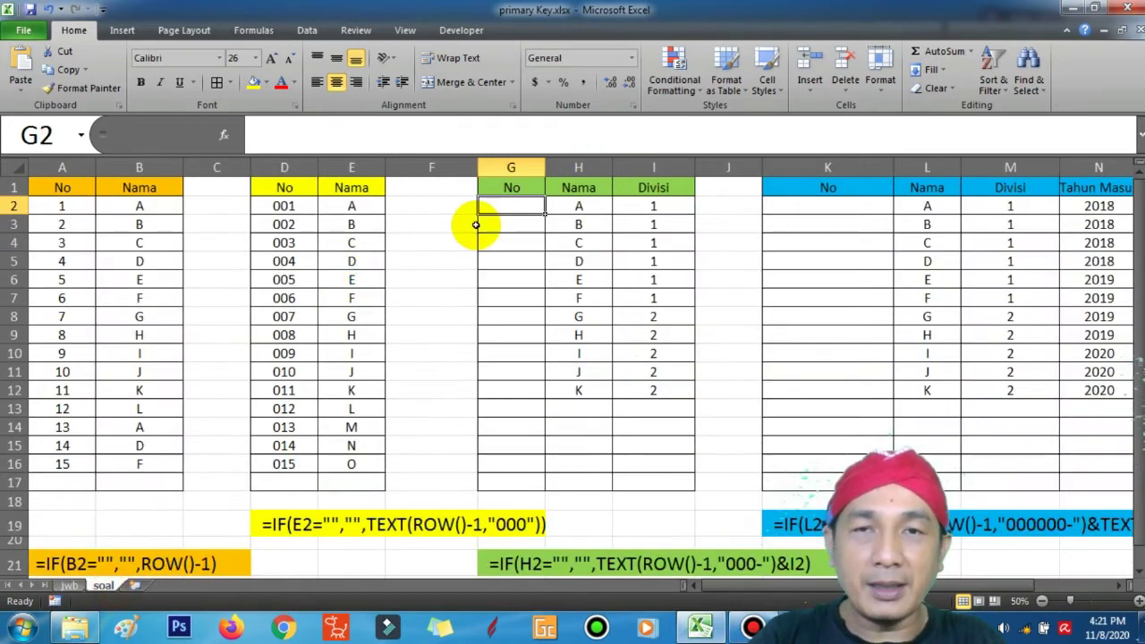
Enter =IF(H2="","",TEXT(ROW()-1,"000-")&I2) in G2 so it shows 001-1
left_click(521, 210)
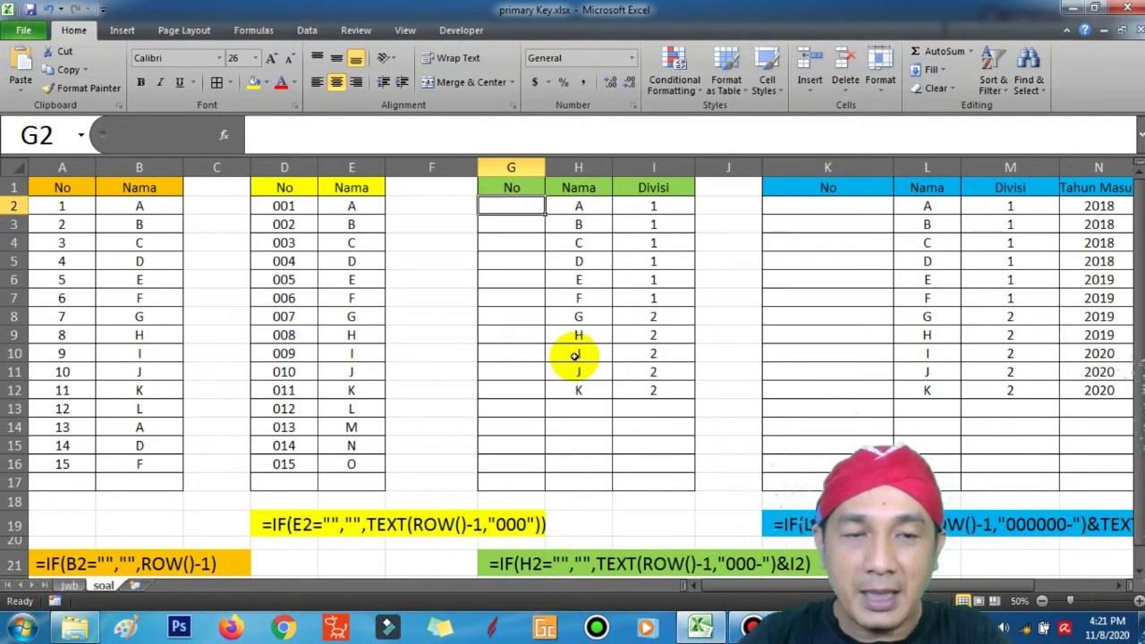
type("=IF")
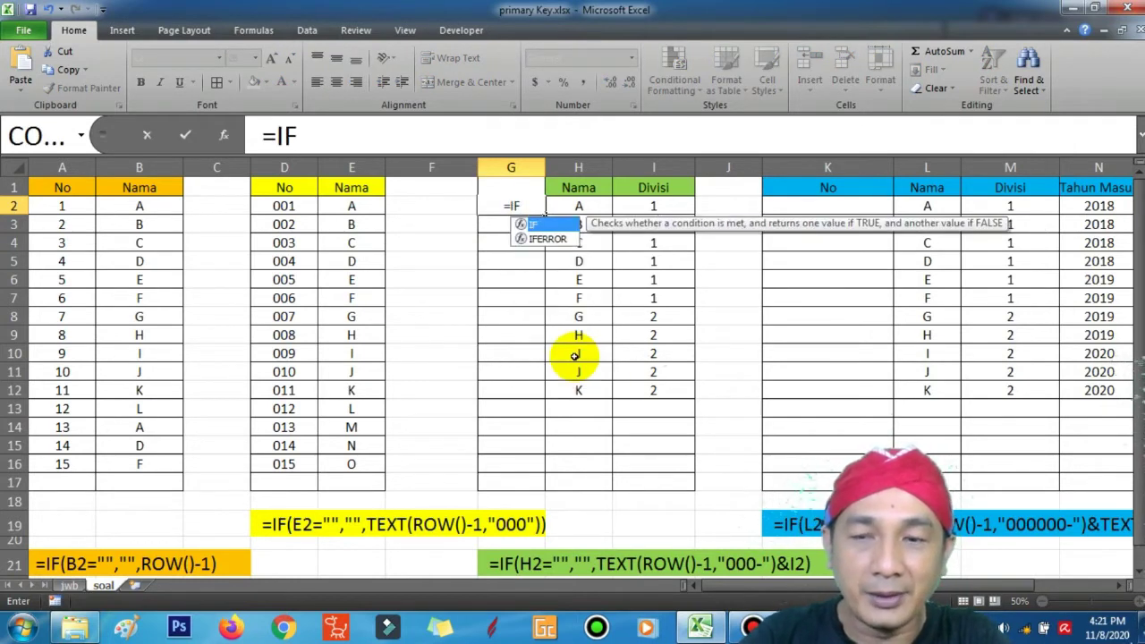
type("(H")
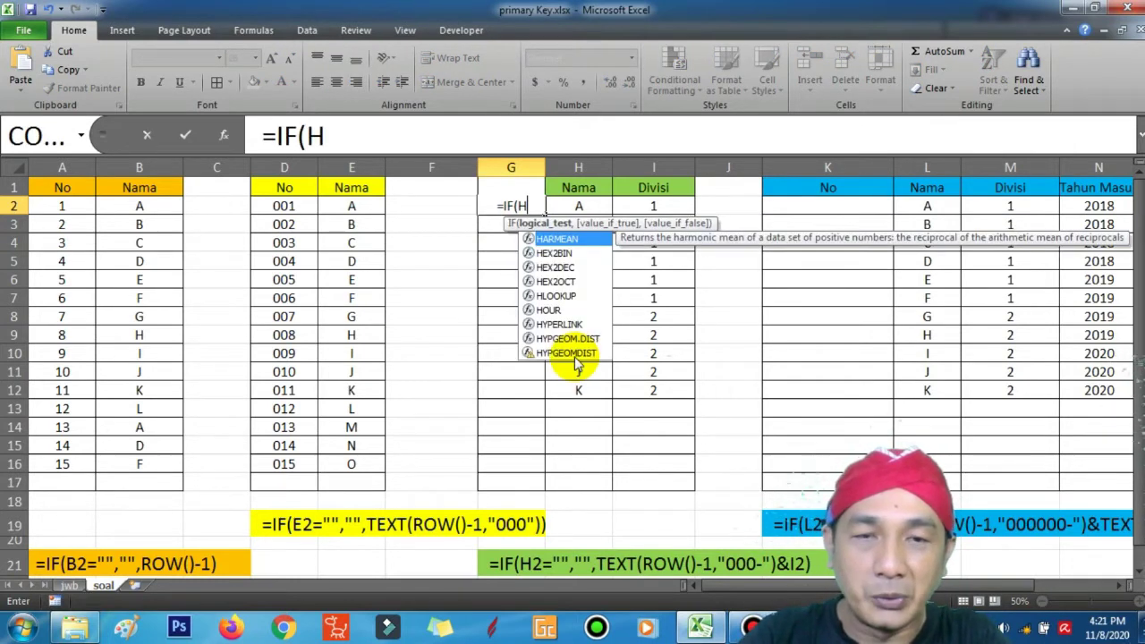
type("2=")
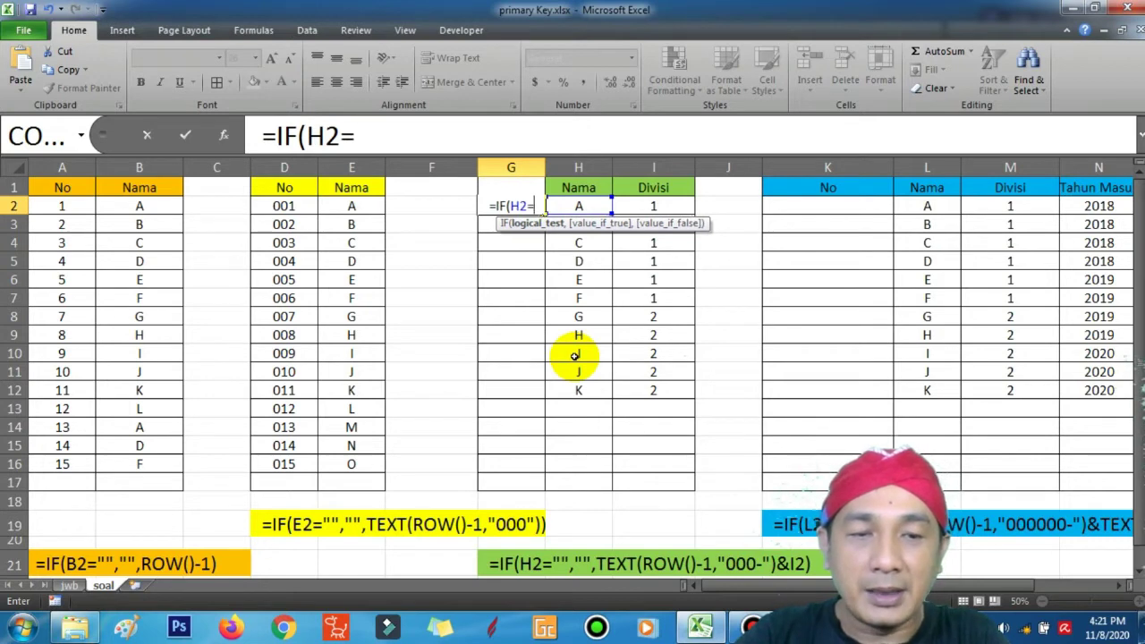
type("\"\",")
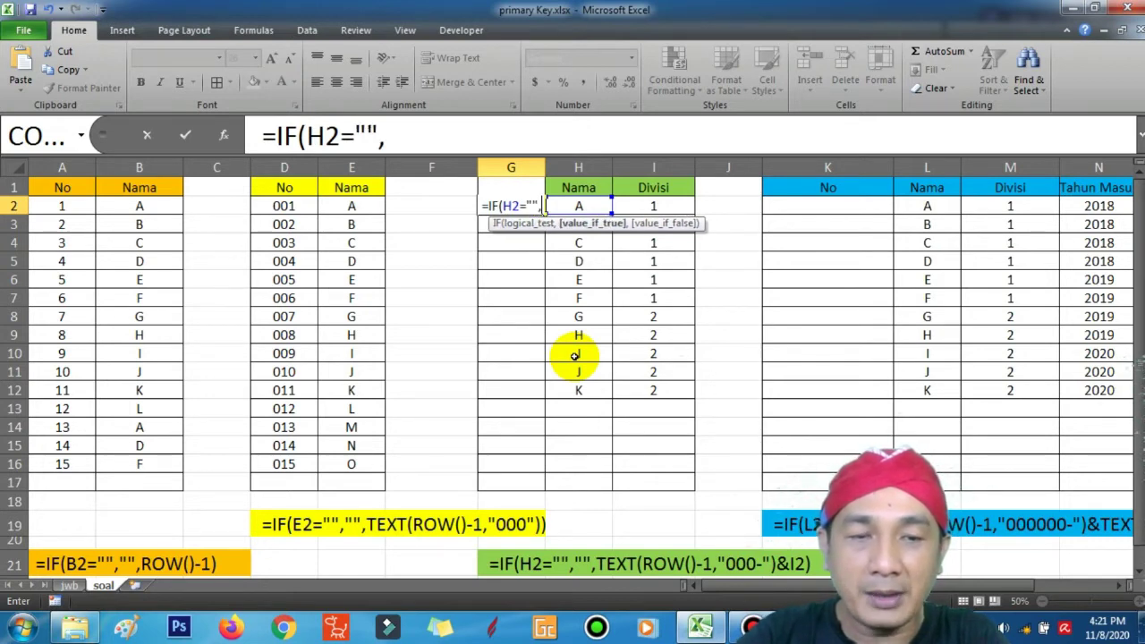
type("\"\",")
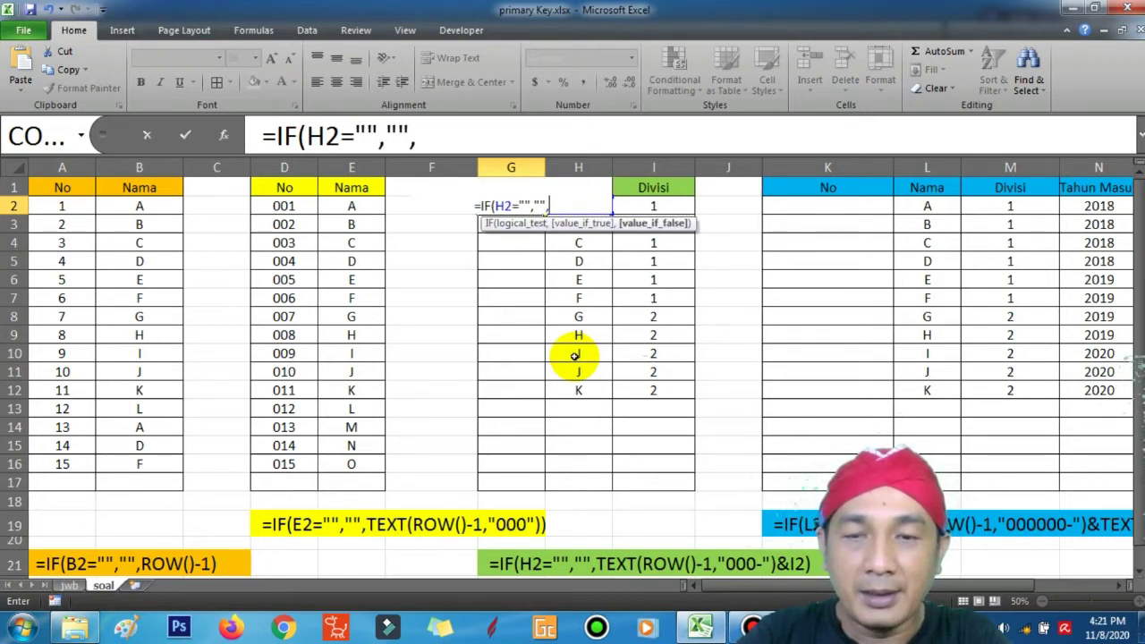
type("TEXT")
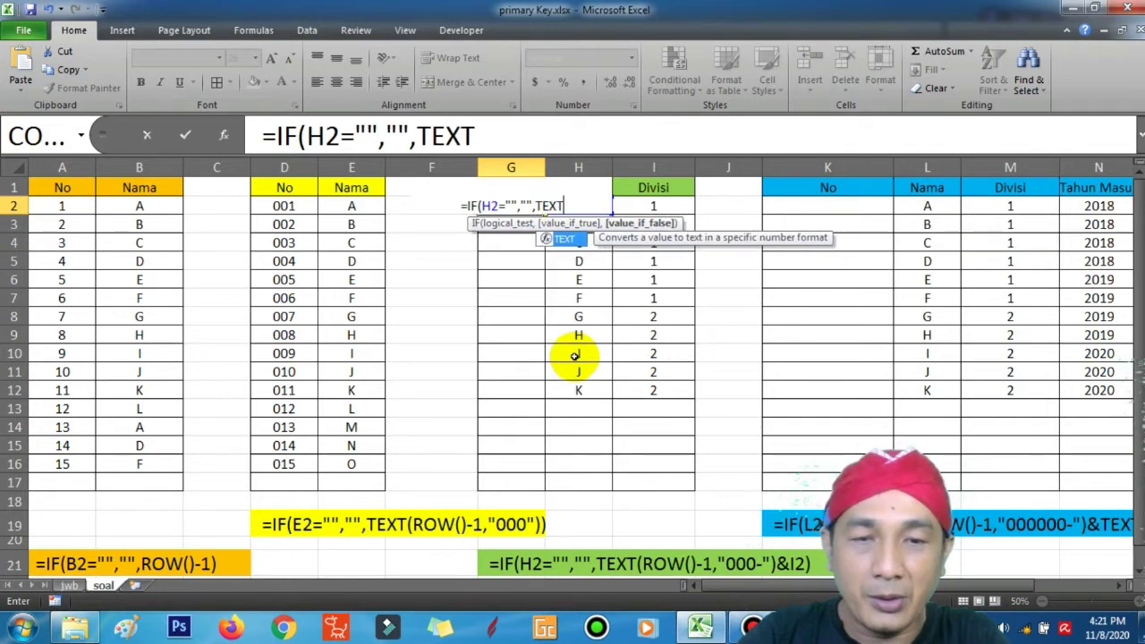
type("(ROW")
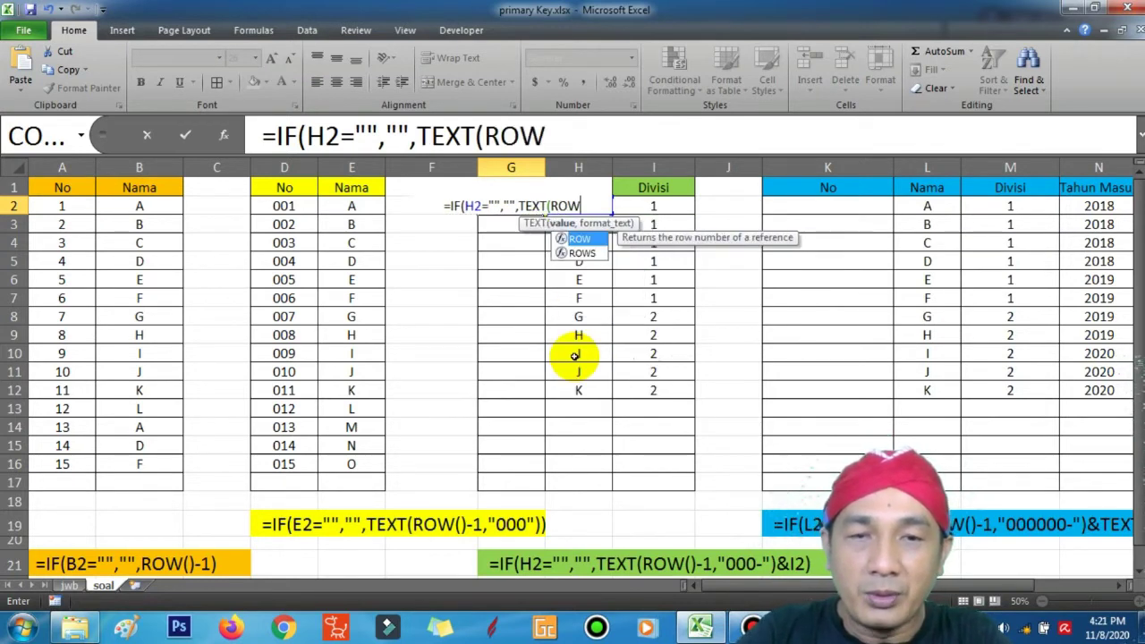
type("()")
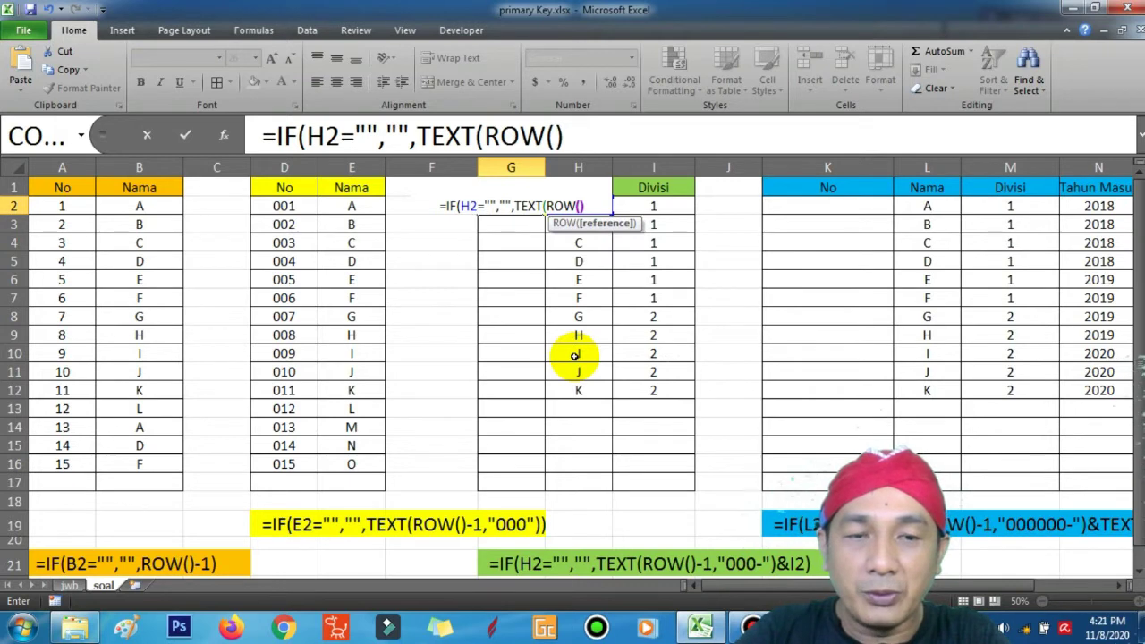
type("-1,")
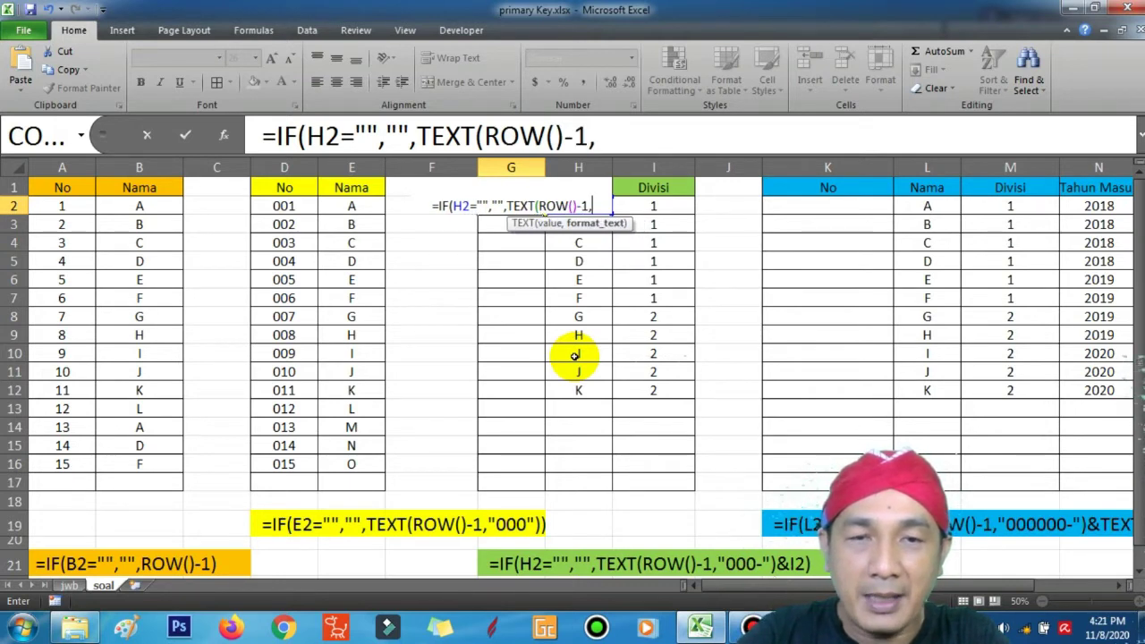
type("\"")
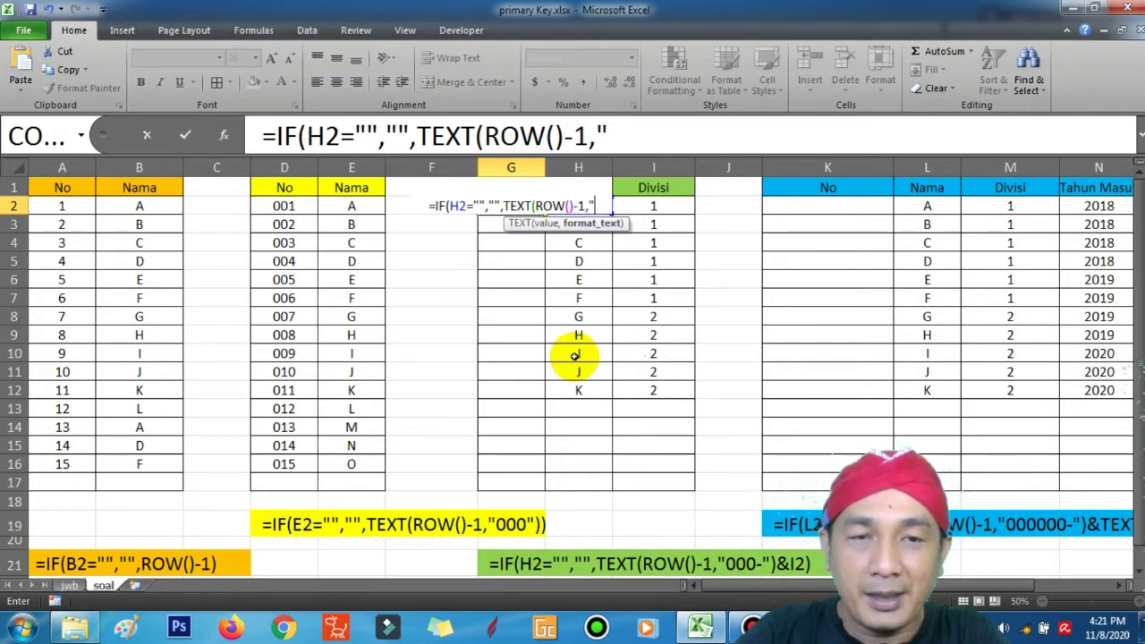
type("000")
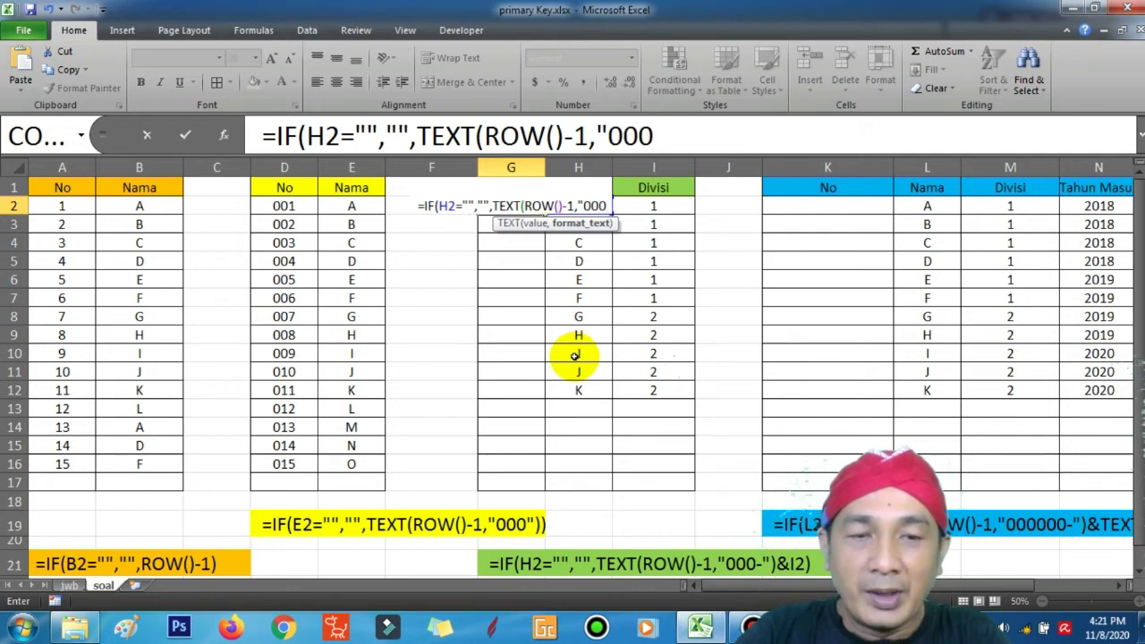
type("-")
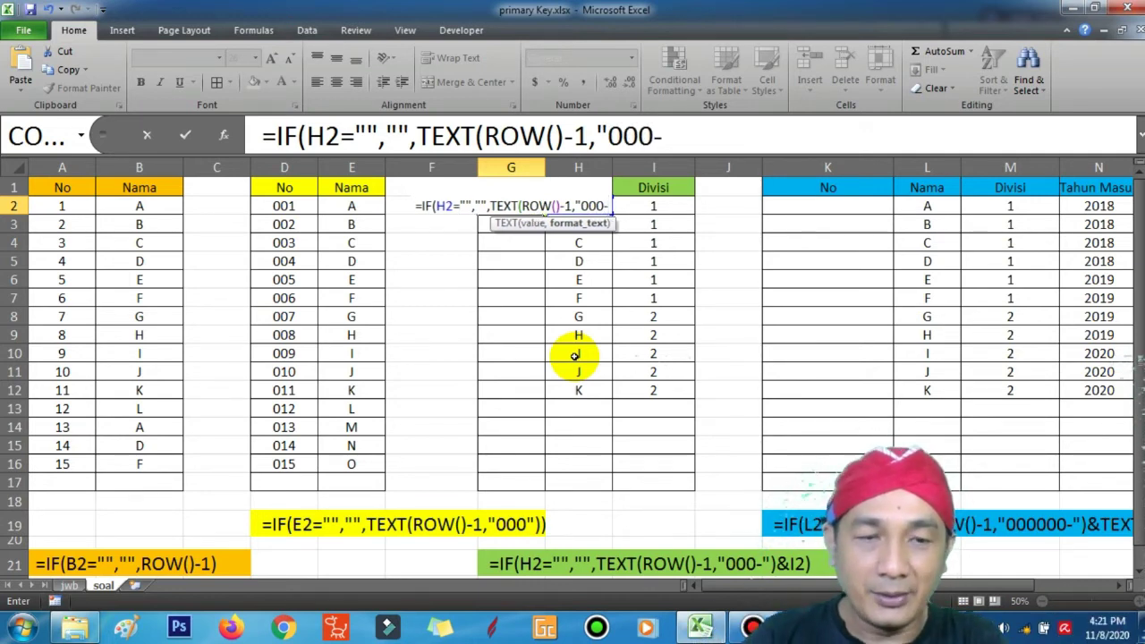
type("\"")
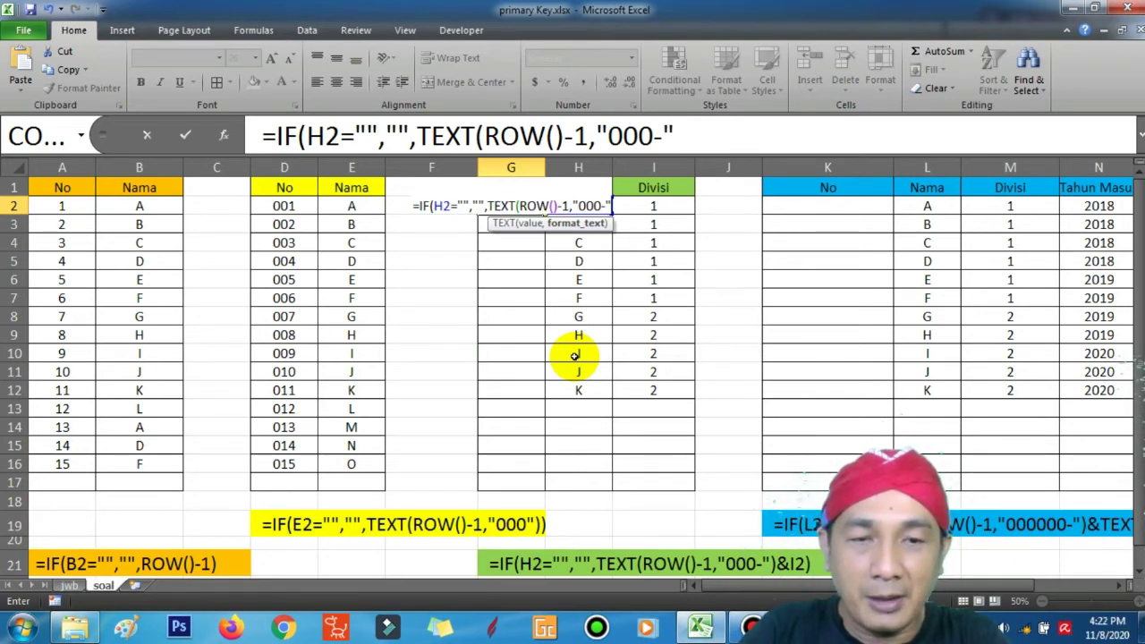
type(")")
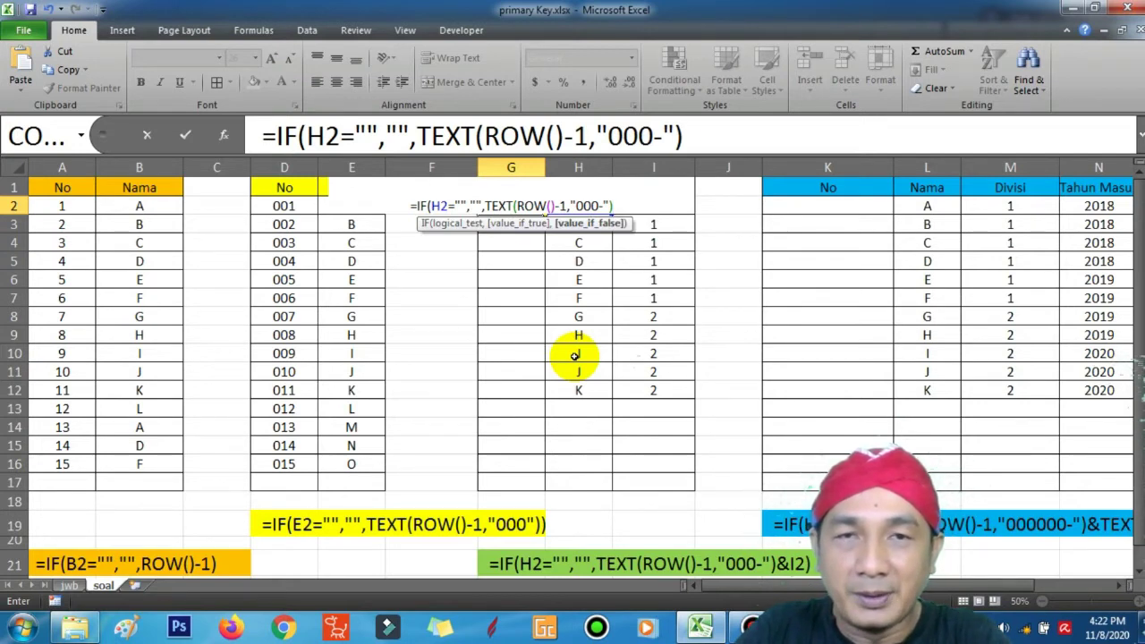
type("&")
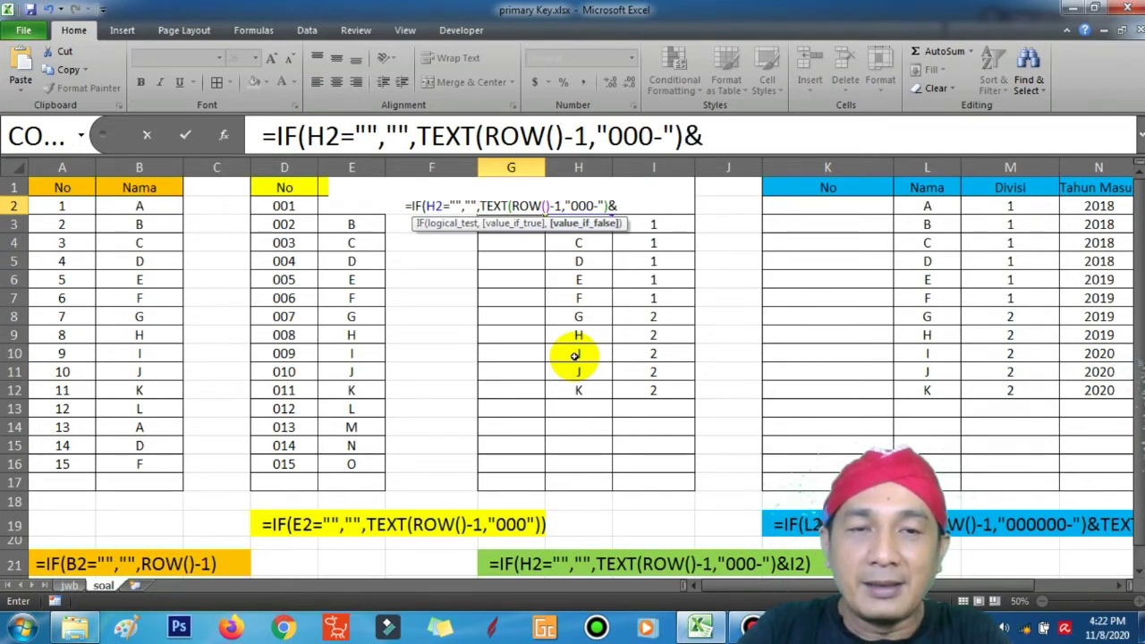
left_click(688, 224)
key("Up")
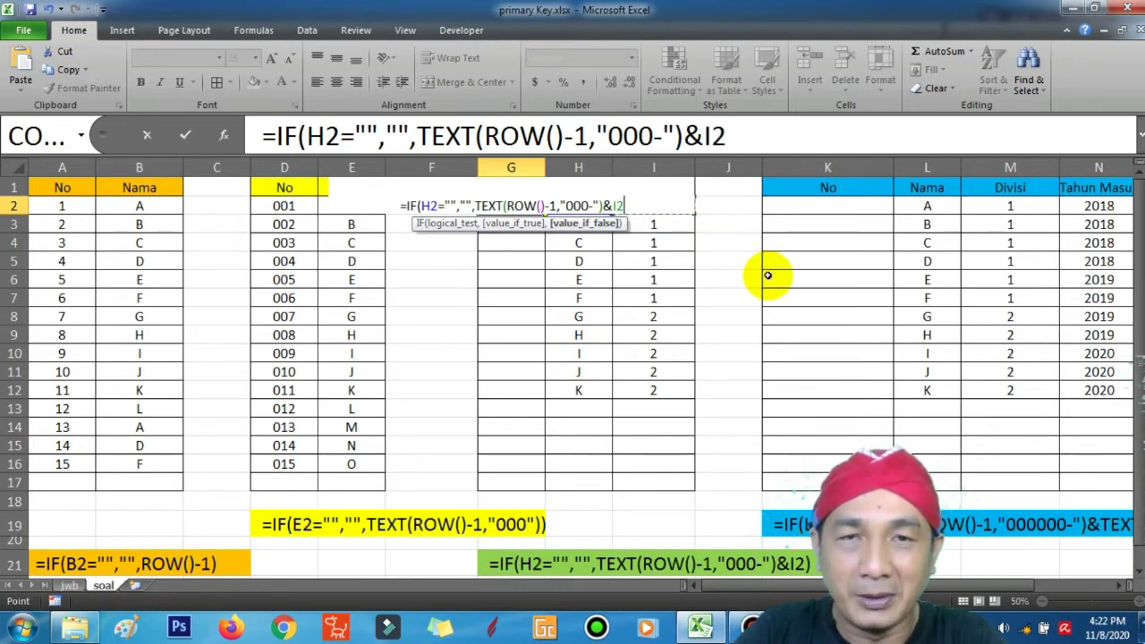
type(")")
key("Return")
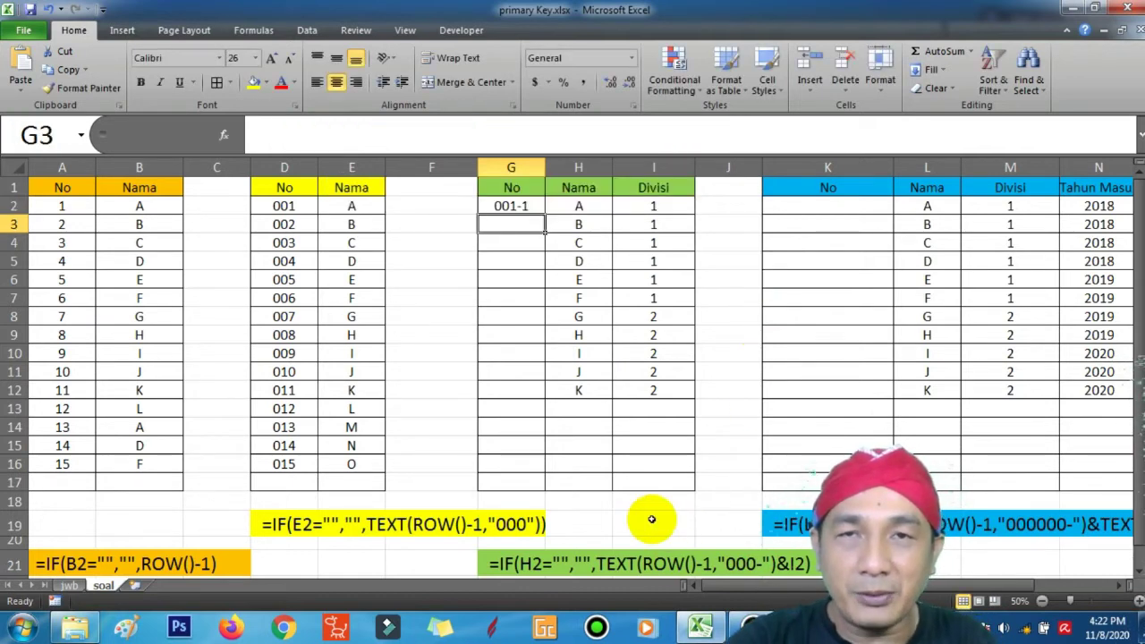
Fill G2's formula down to G12 and add the name L in H13
left_click(519, 203)
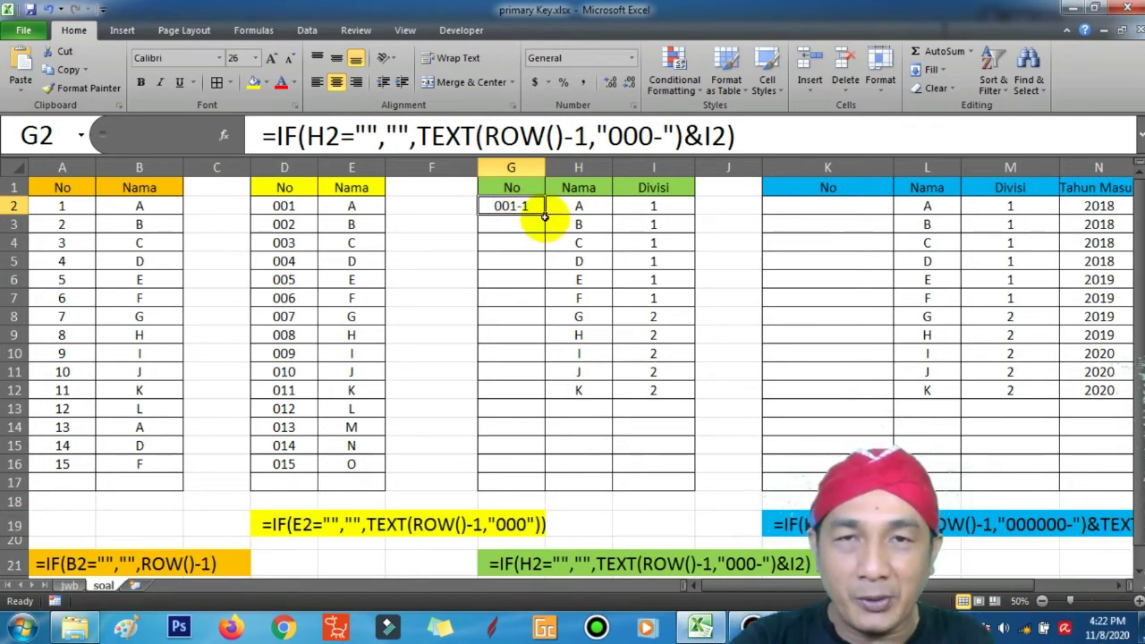
left_click_drag(543, 216, 546, 394)
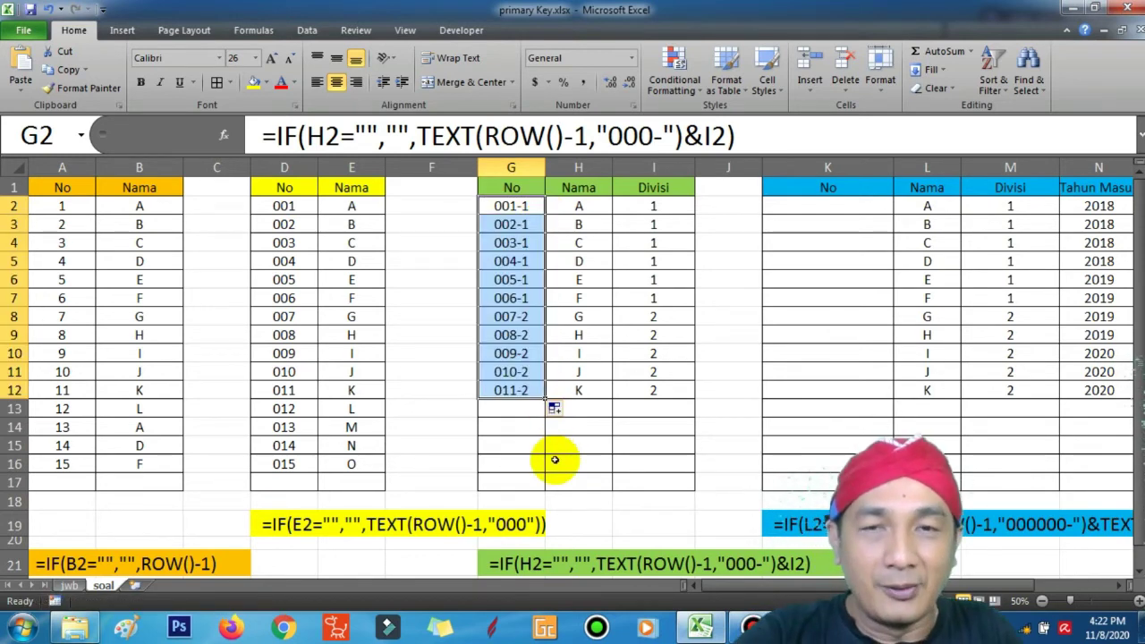
left_click(591, 408)
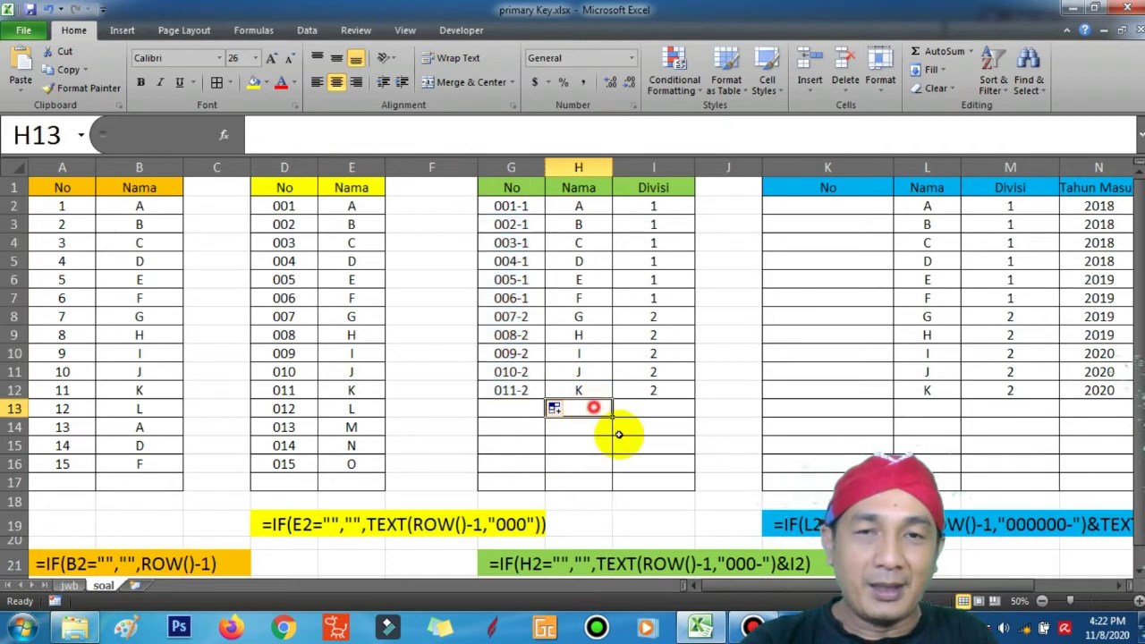
type("L")
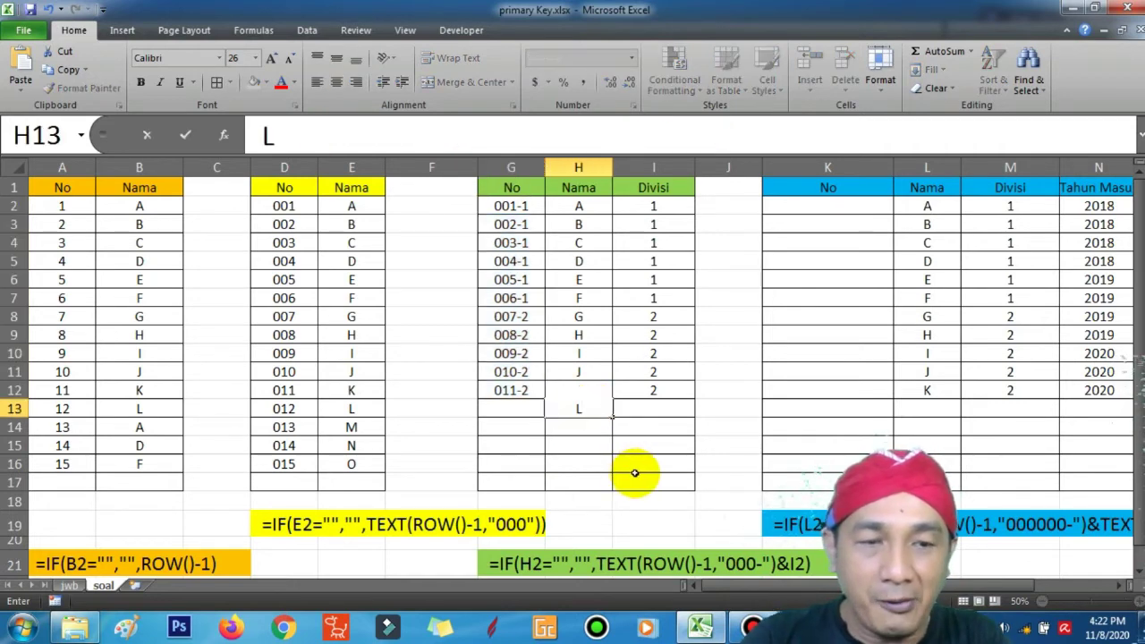
key("Return")
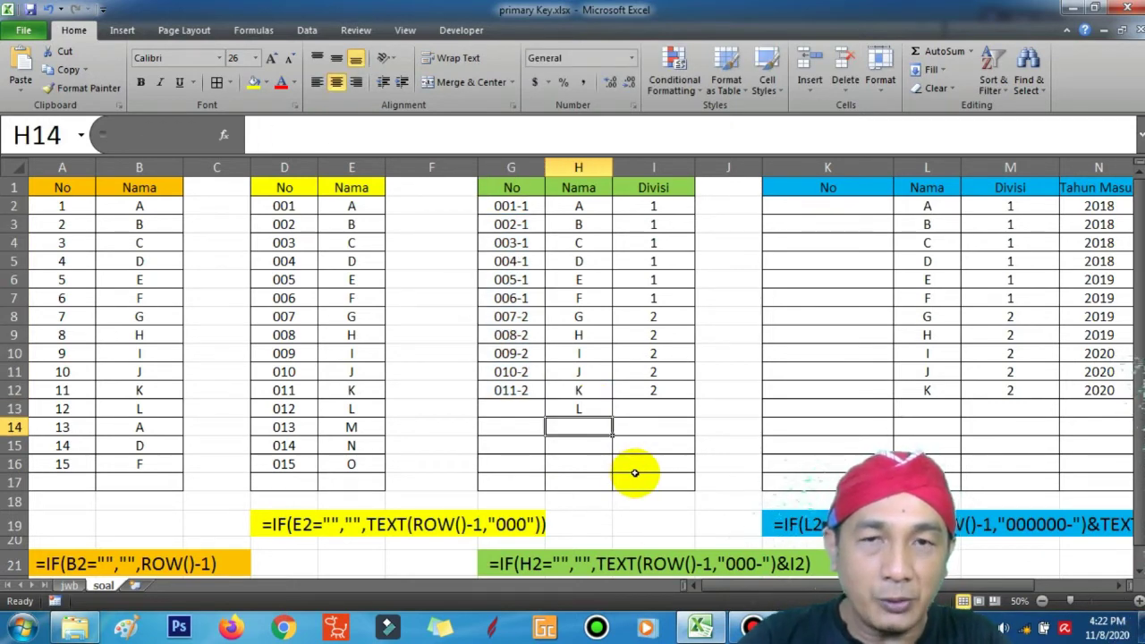
Give the new entry L division 3 in I13, numbering it 012-3
key("Up")
key("Left")
key("Right")
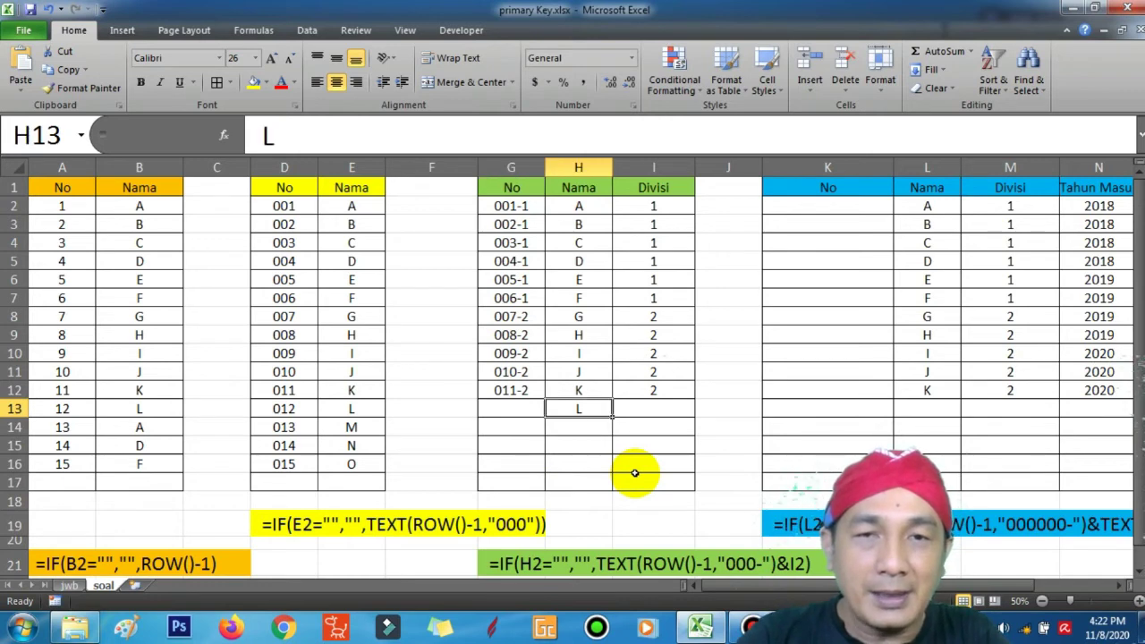
key("Right")
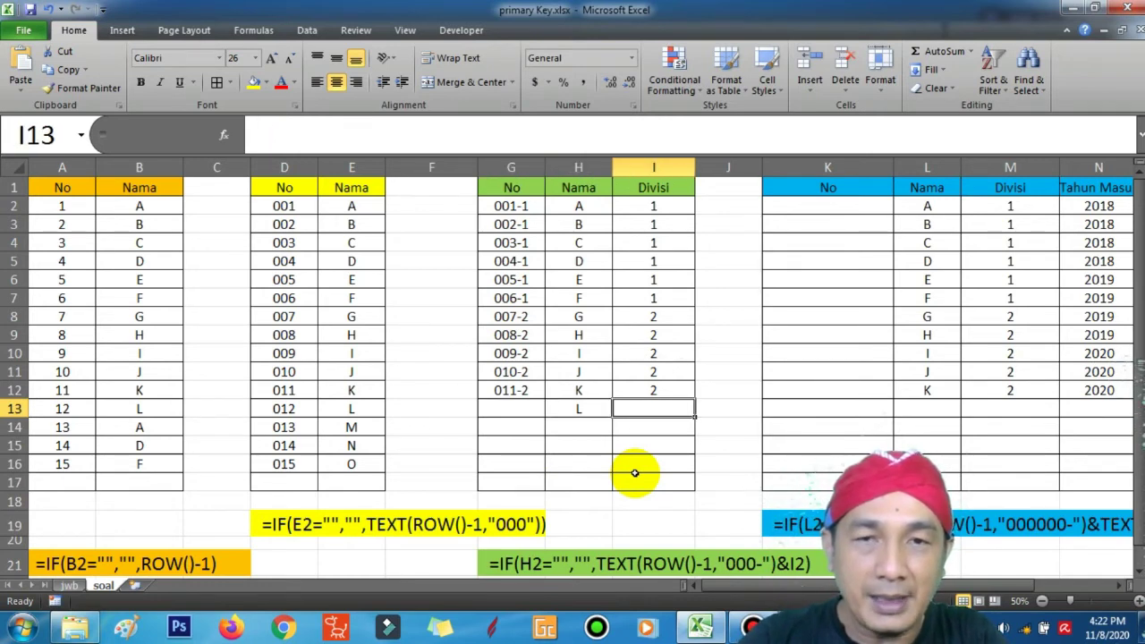
type("3")
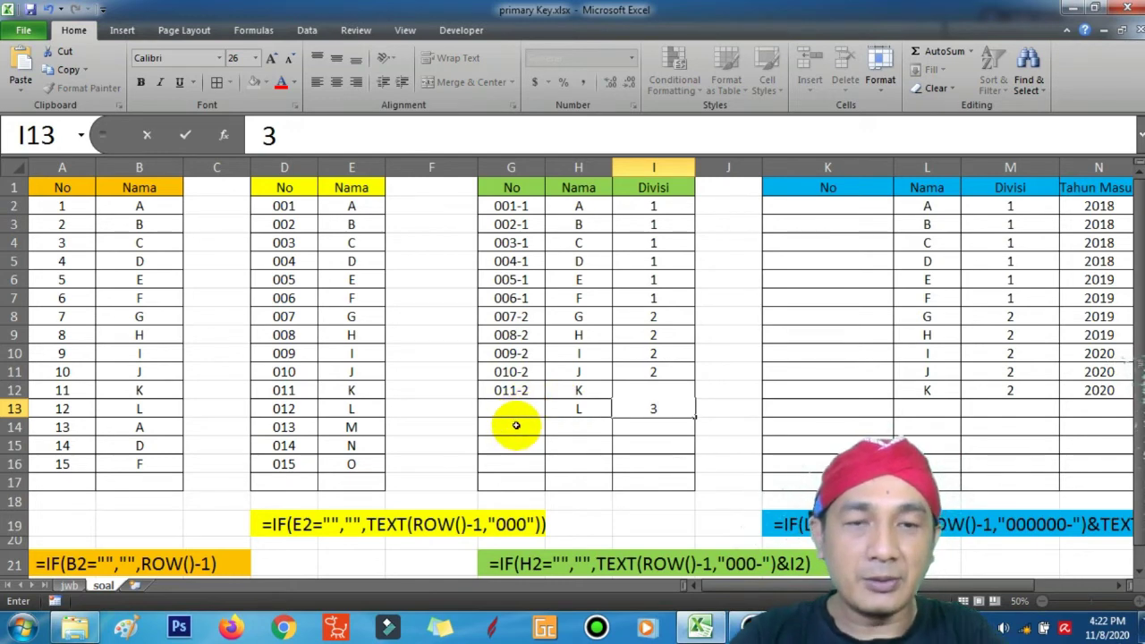
key("Return")
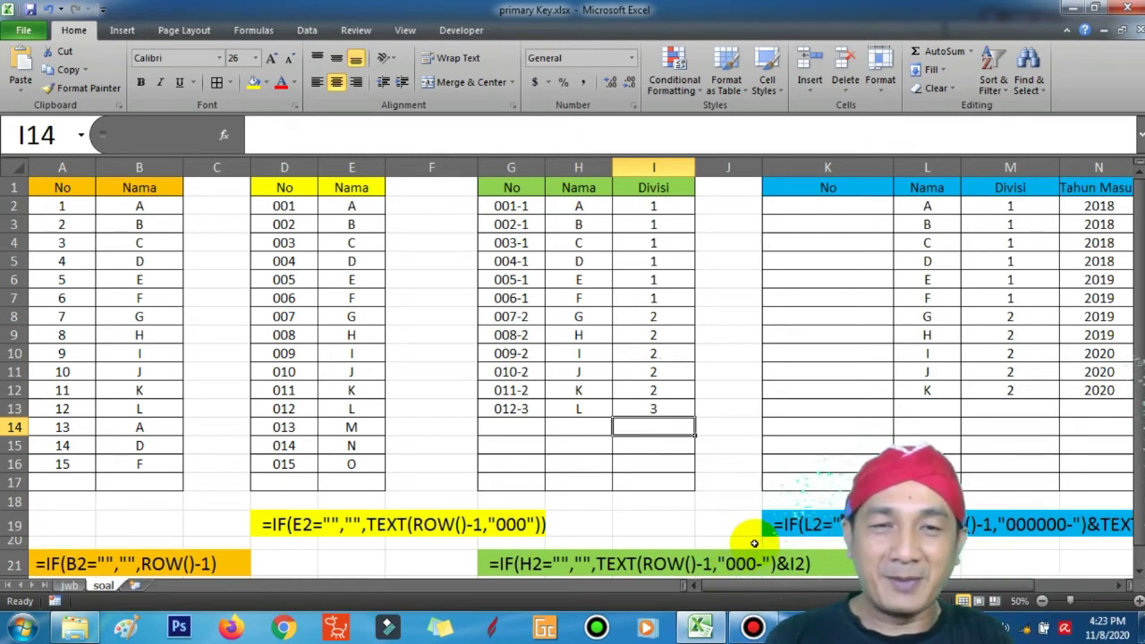
Scroll right to the blue table and review its Nama, Divisi and Tahun Masuk columns (2018, 2019)
left_click(1122, 587)
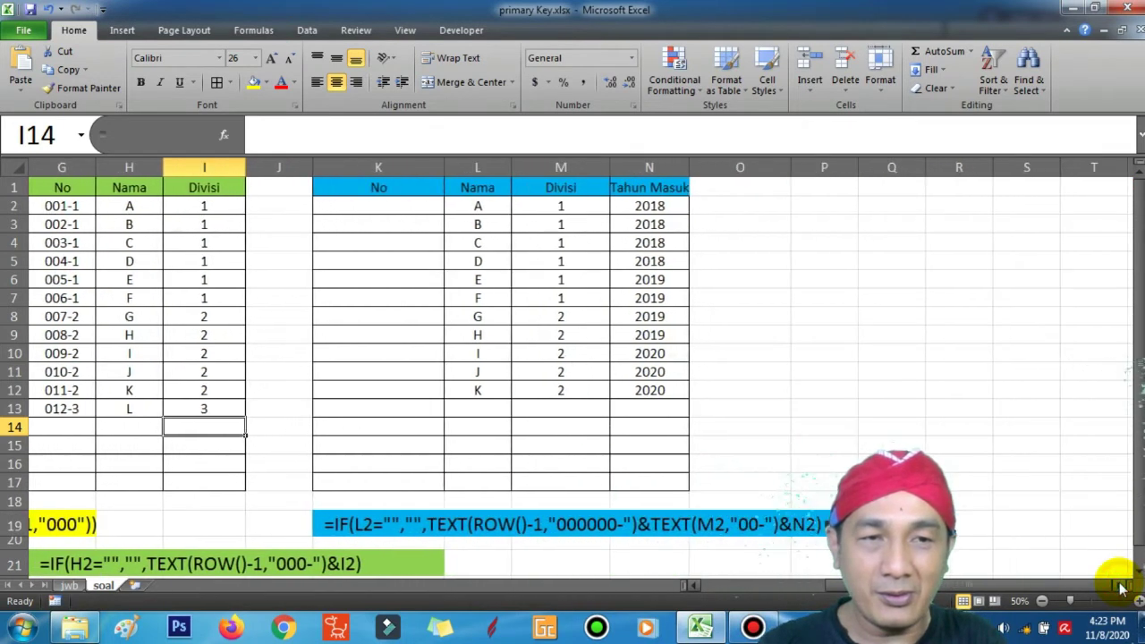
left_click(1122, 587)
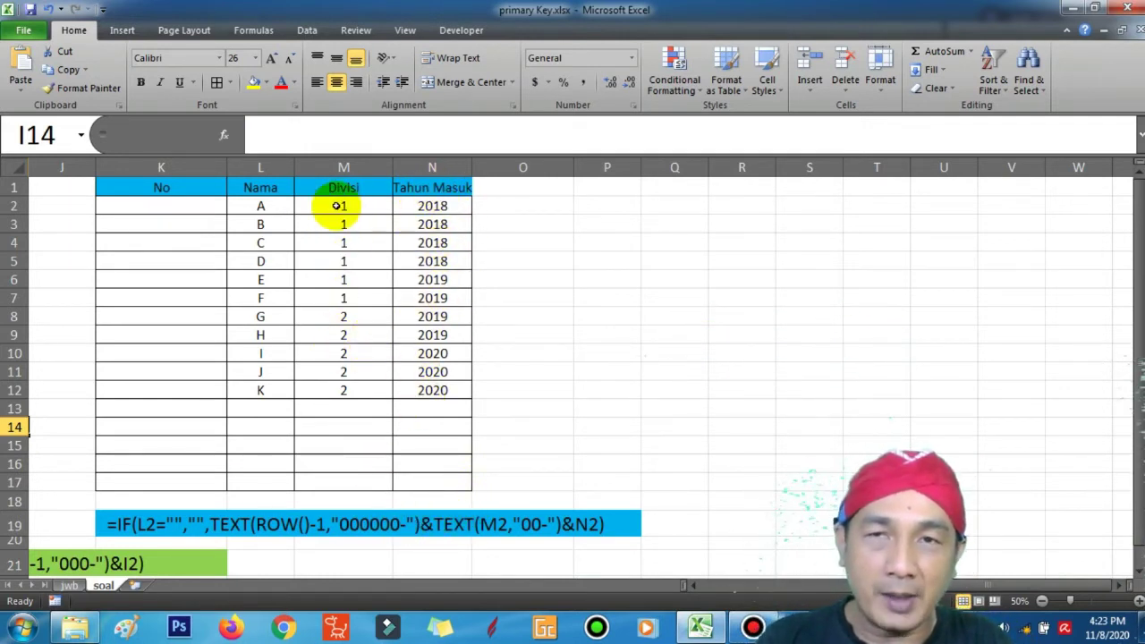
left_click(263, 186)
left_click(343, 186)
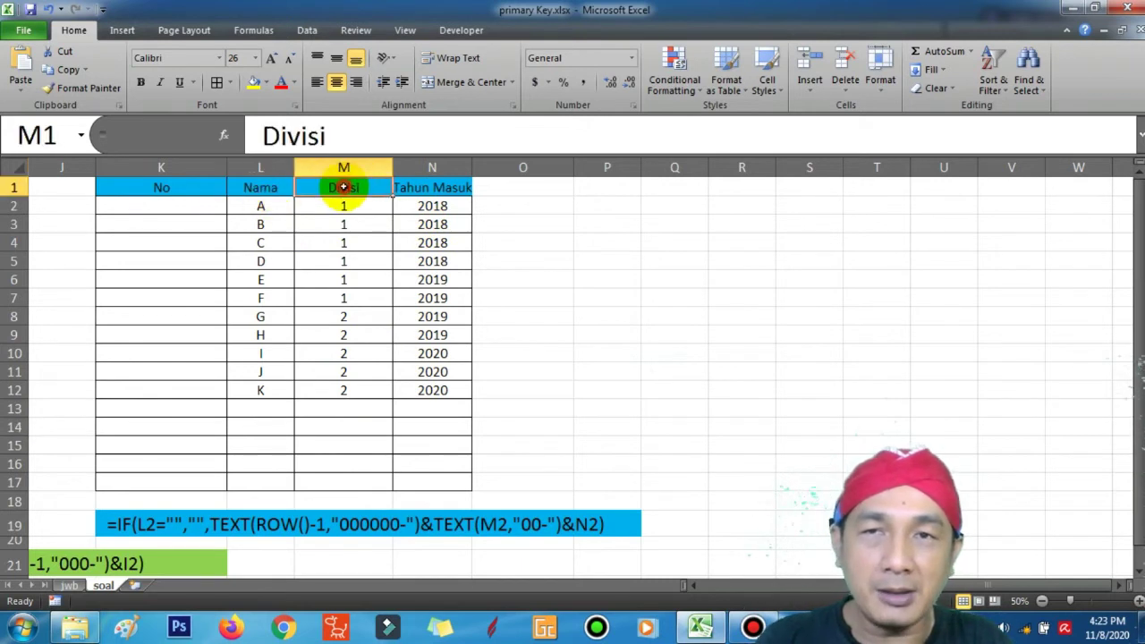
left_click(410, 188)
left_click(430, 206)
left_click(427, 224)
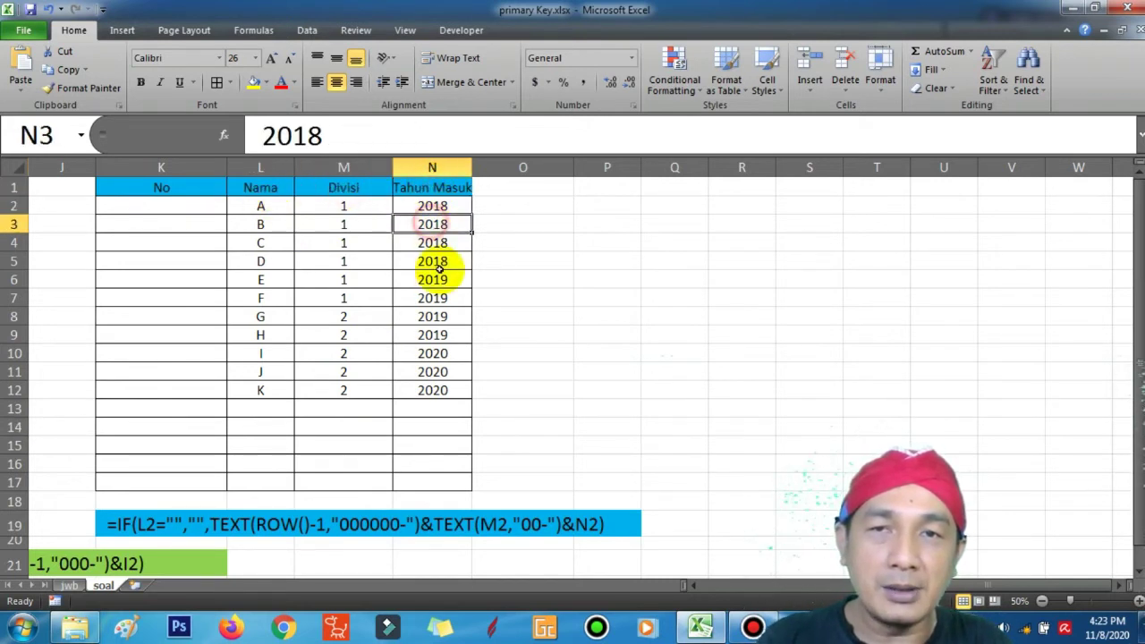
left_click(433, 333)
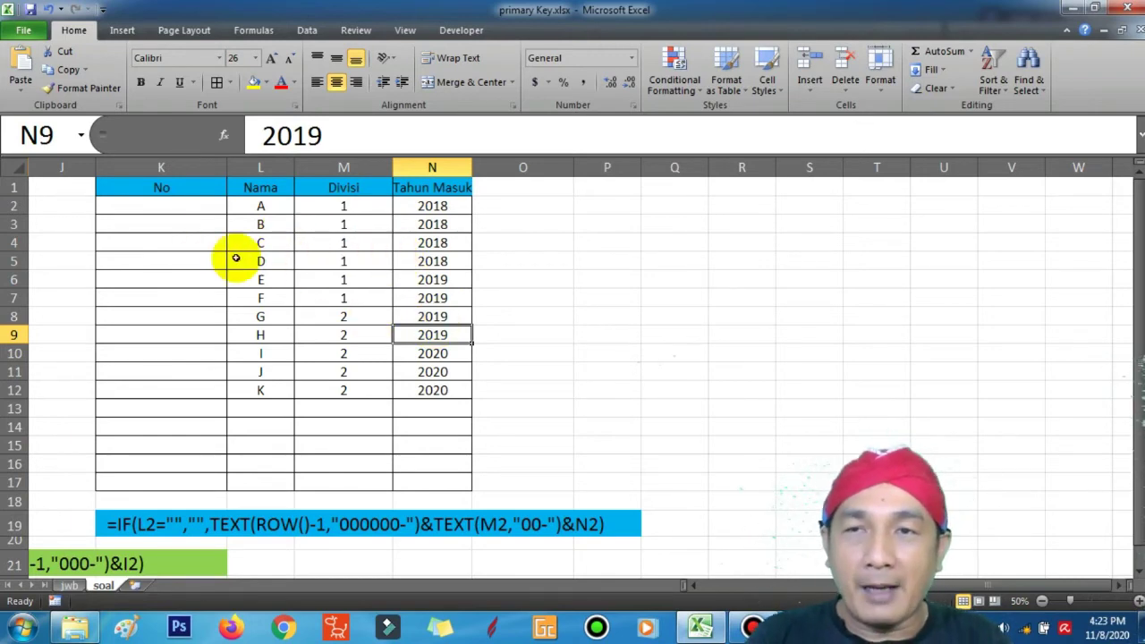
Compare with the finished answers on the jwb sheet, then return to soal and select K2
left_click(72, 586)
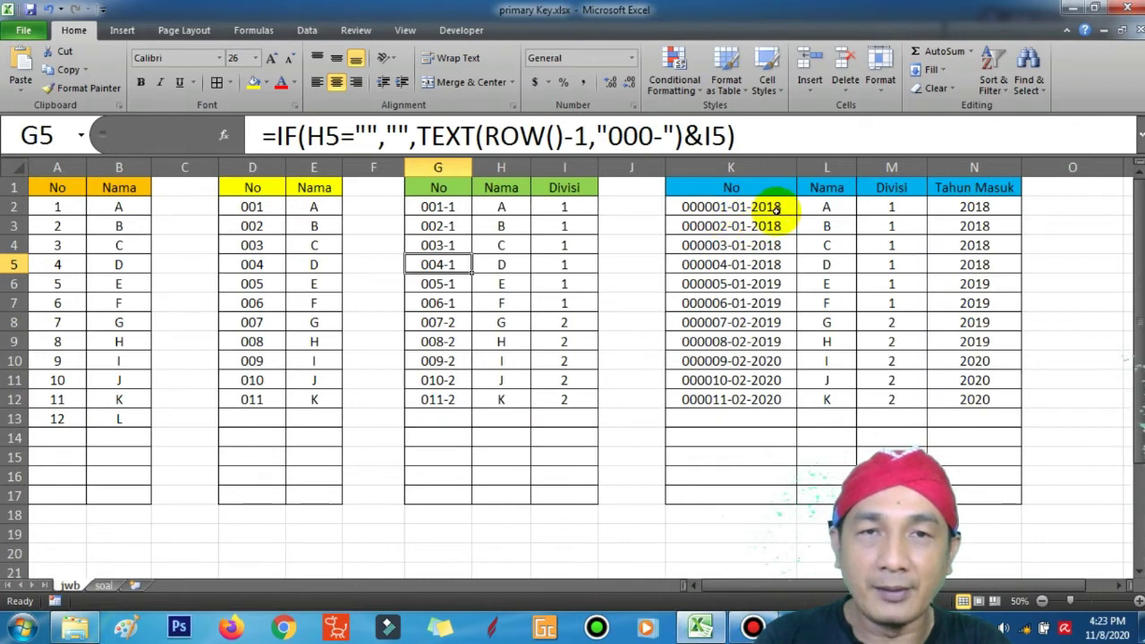
left_click(102, 587)
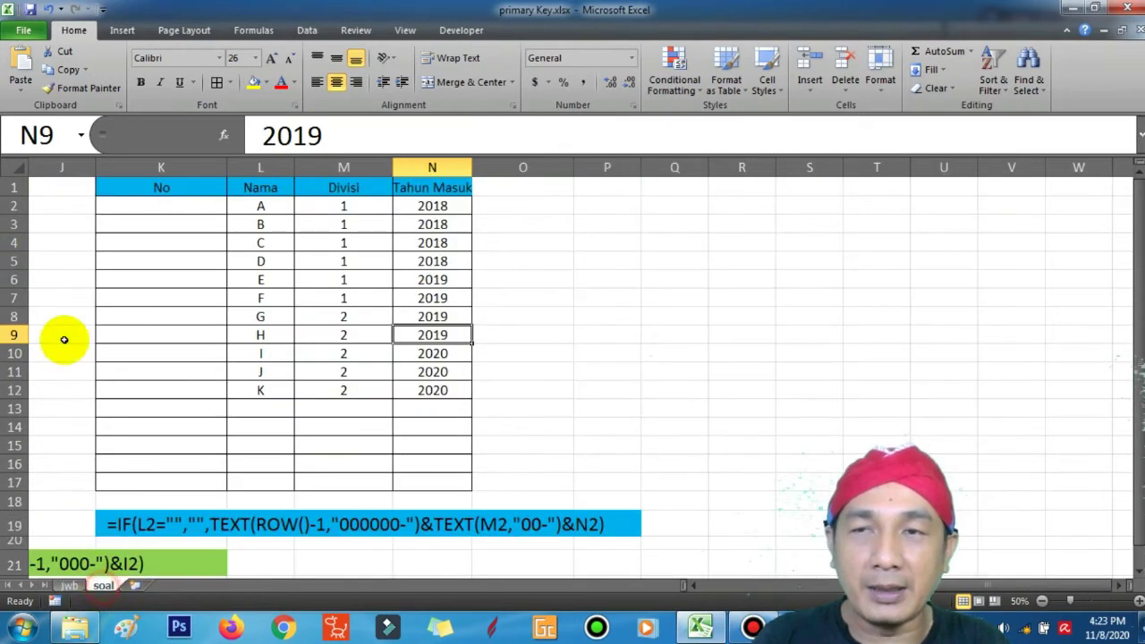
left_click(123, 205)
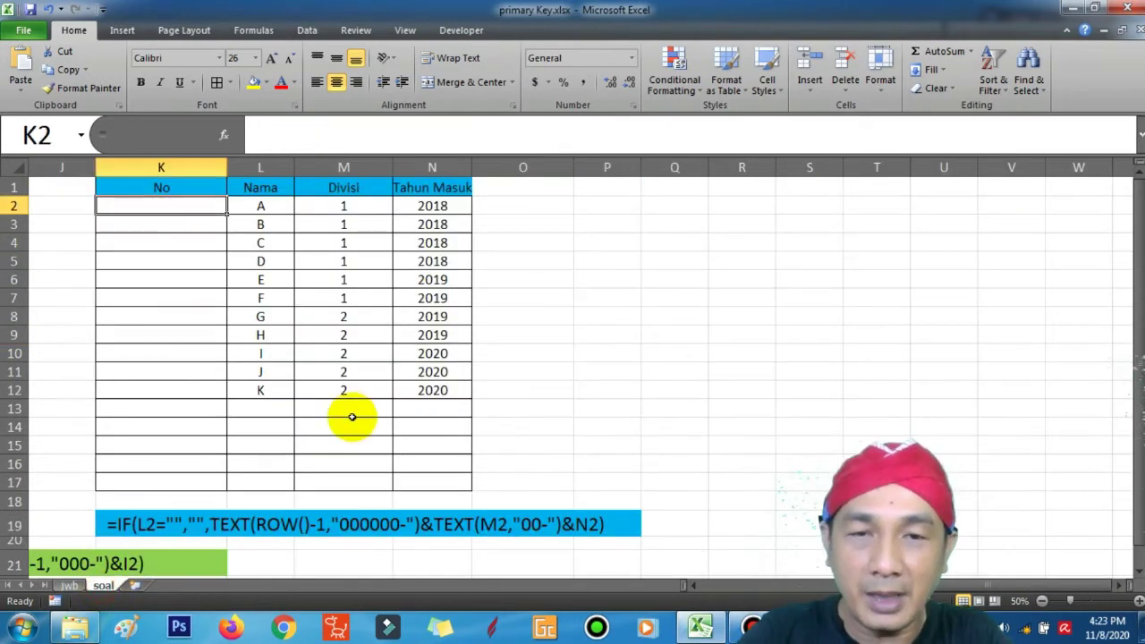
type("=IF")
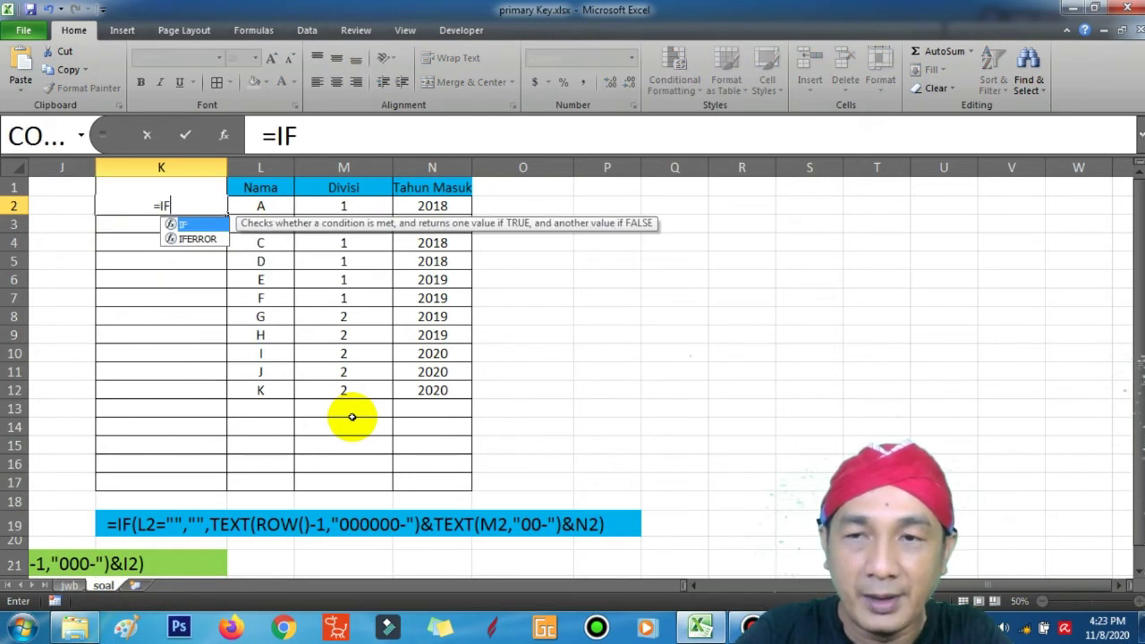
type("(")
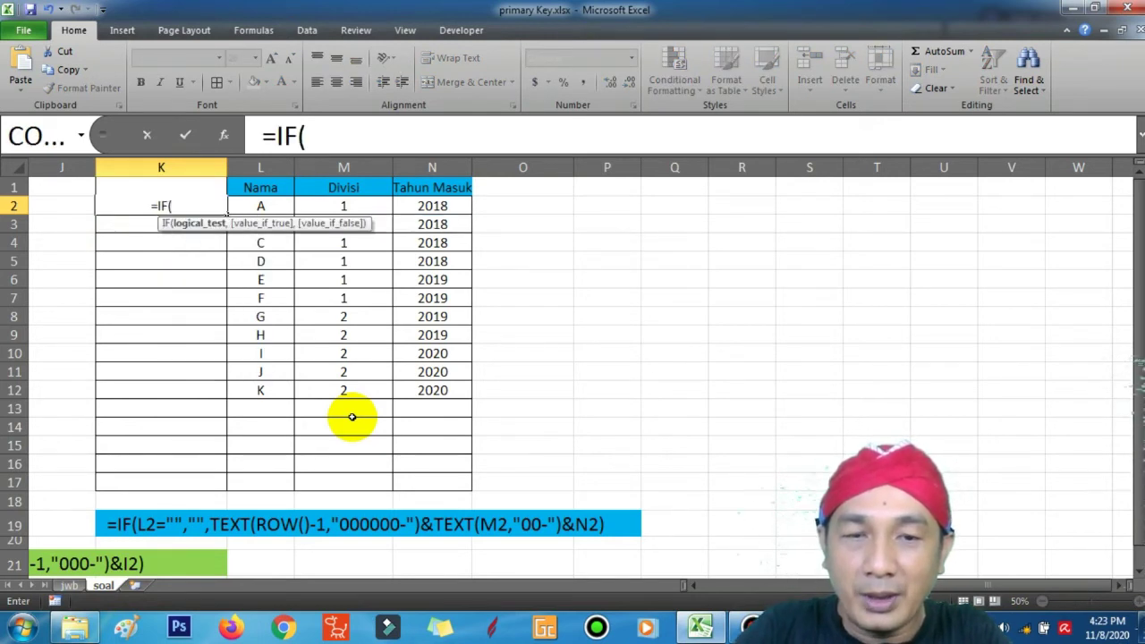
type("L2")
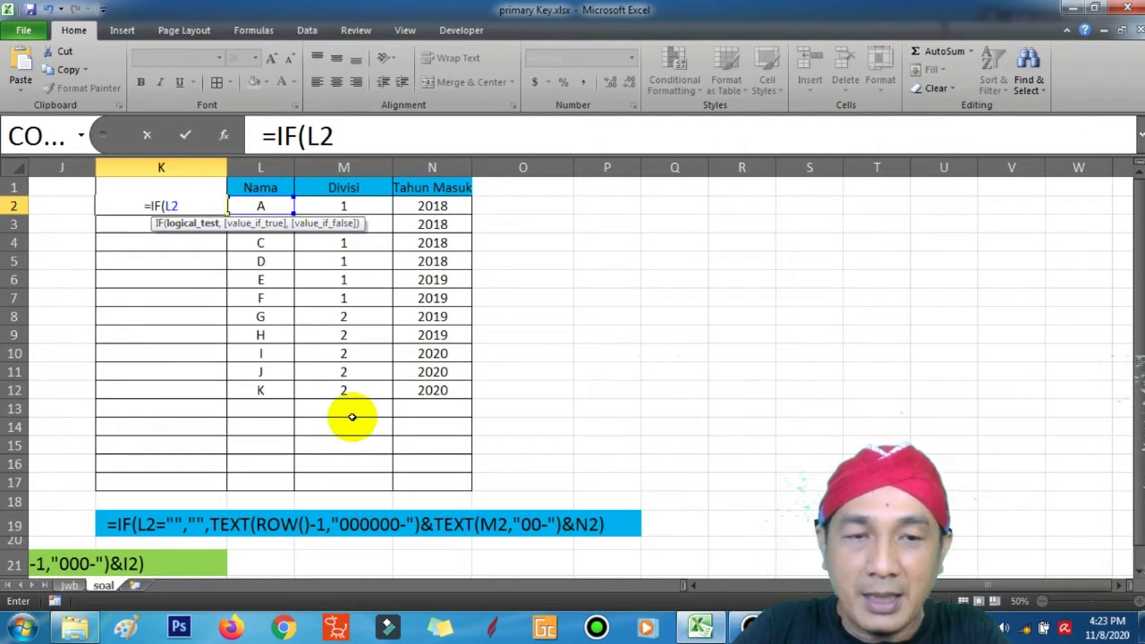
type("=\"\"")
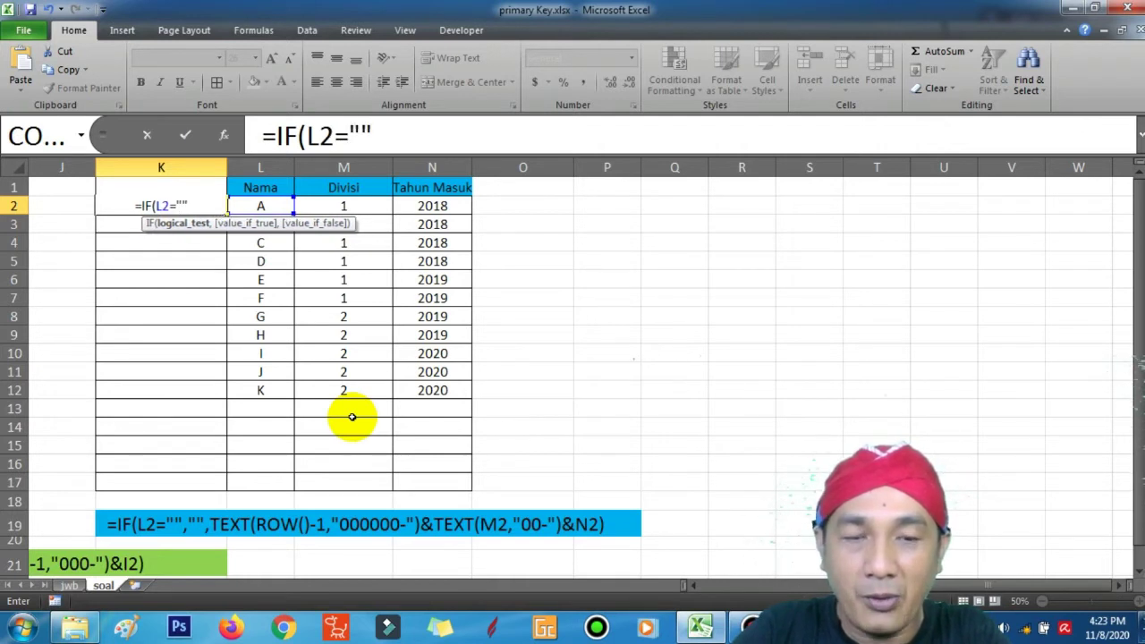
type(",\"\",")
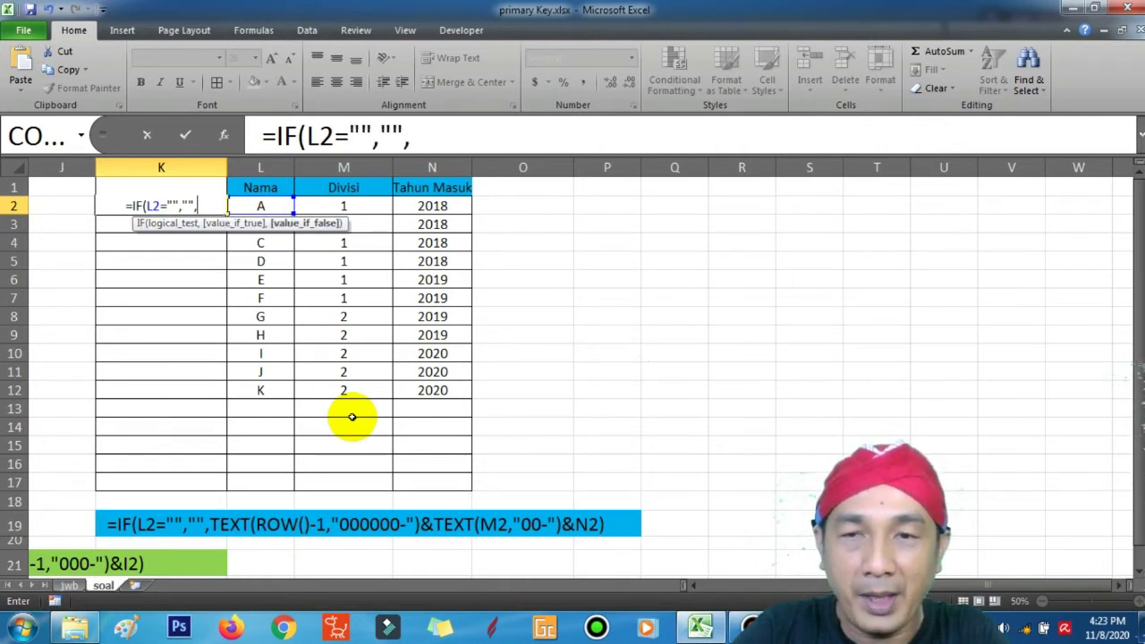
type("TEXT")
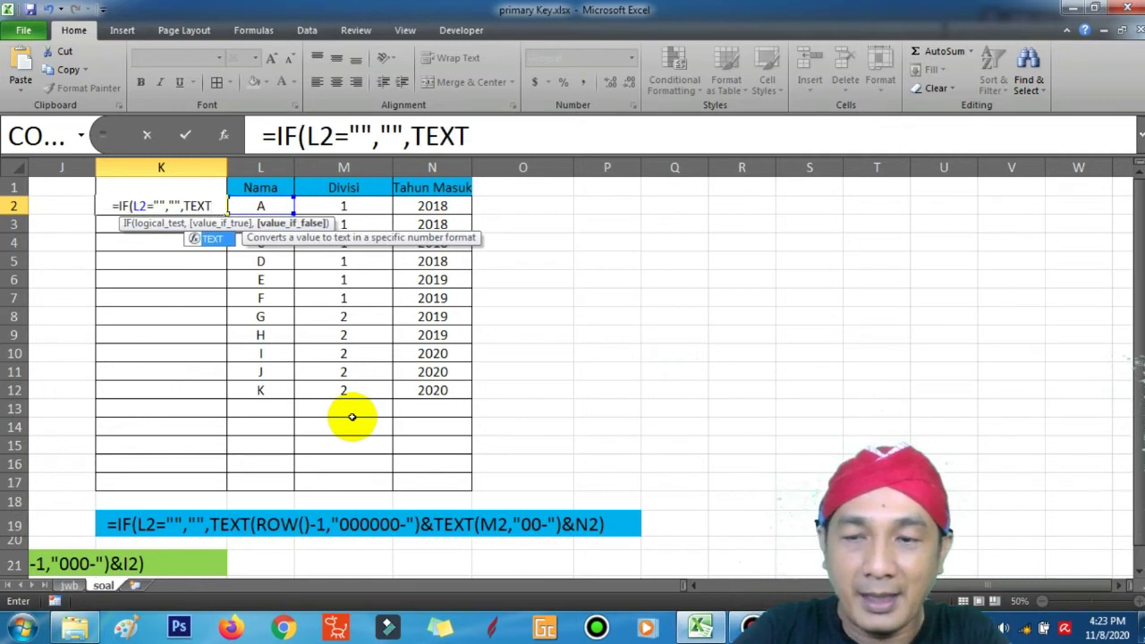
type("(RO")
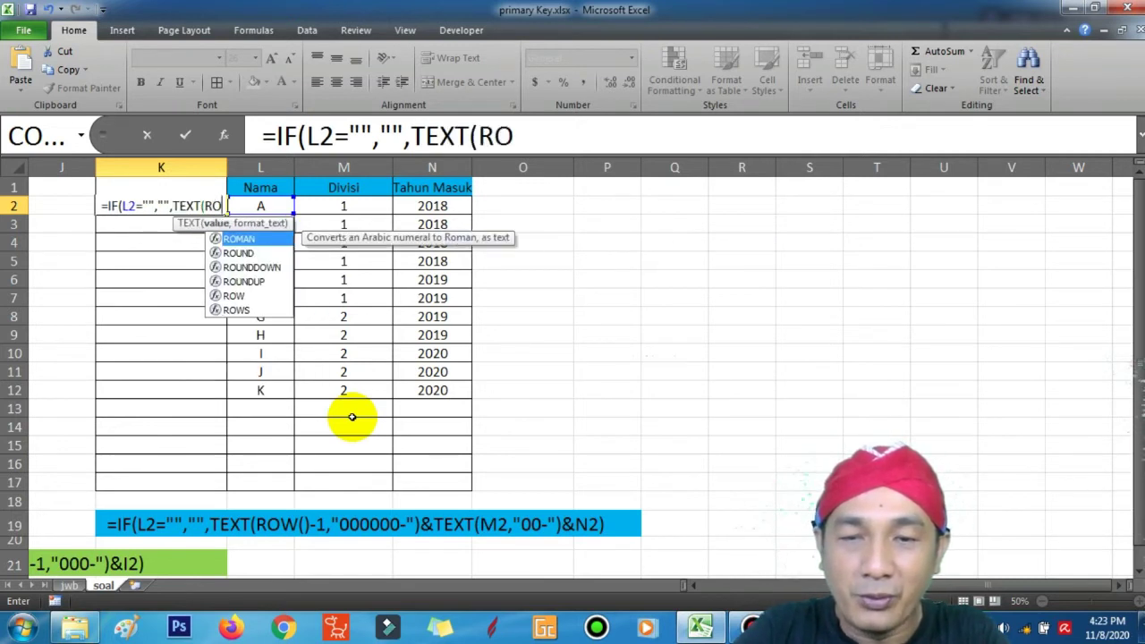
type("W()")
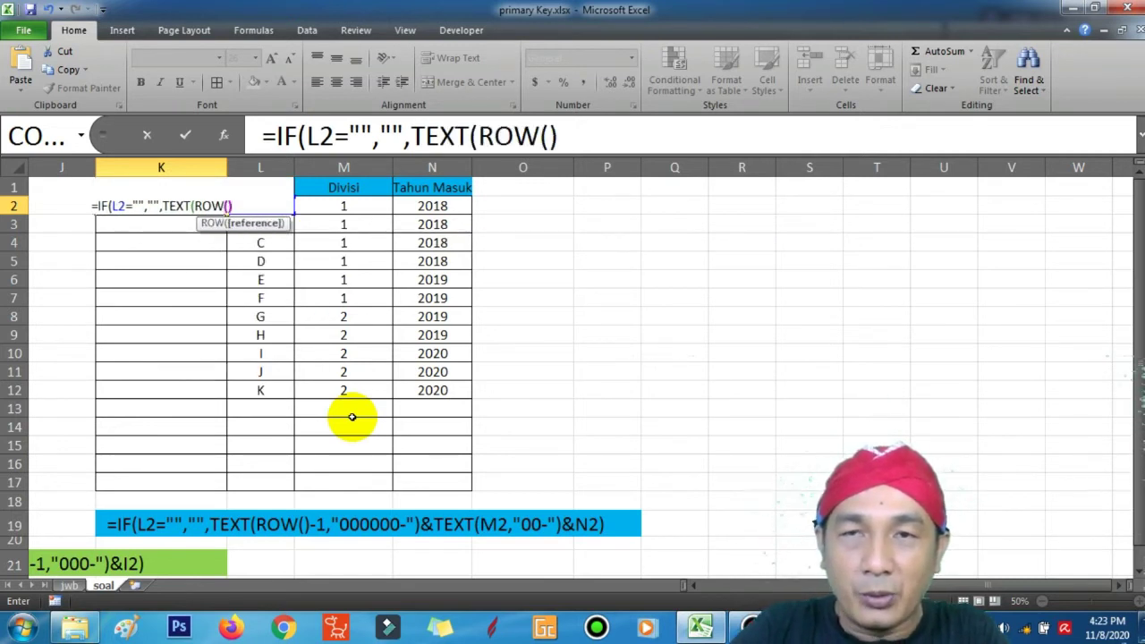
type("-1")
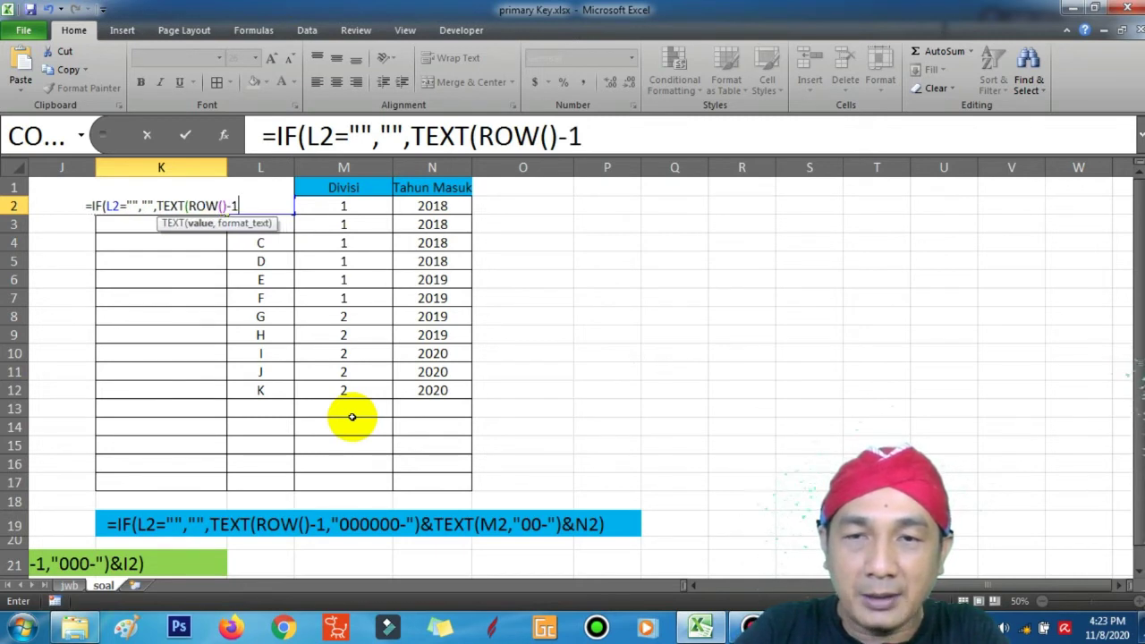
type(",")
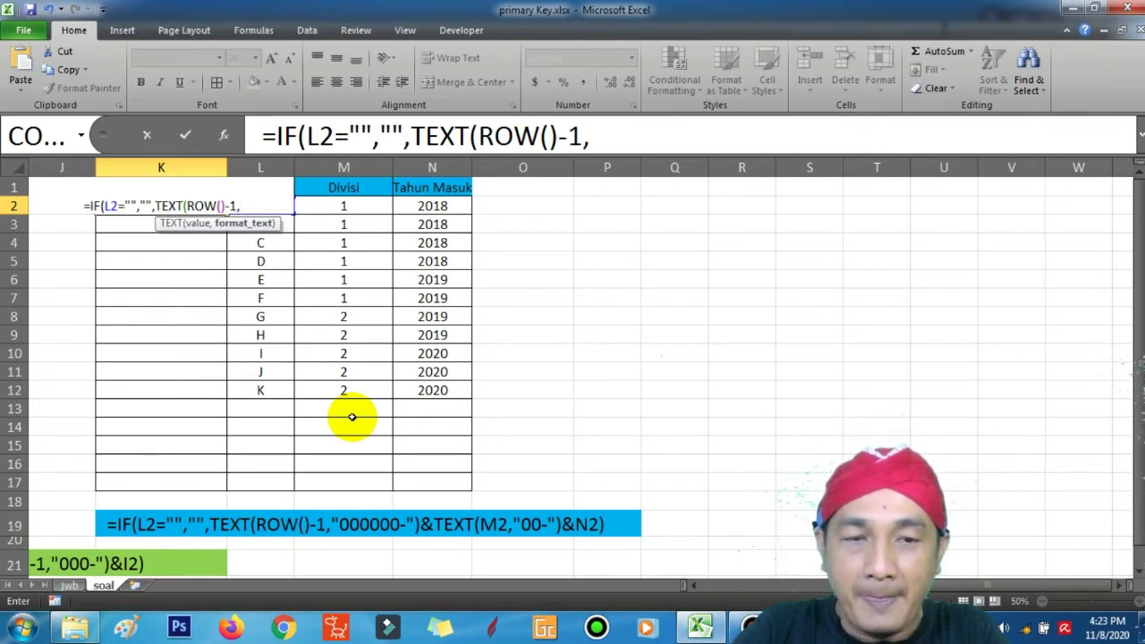
type("\"")
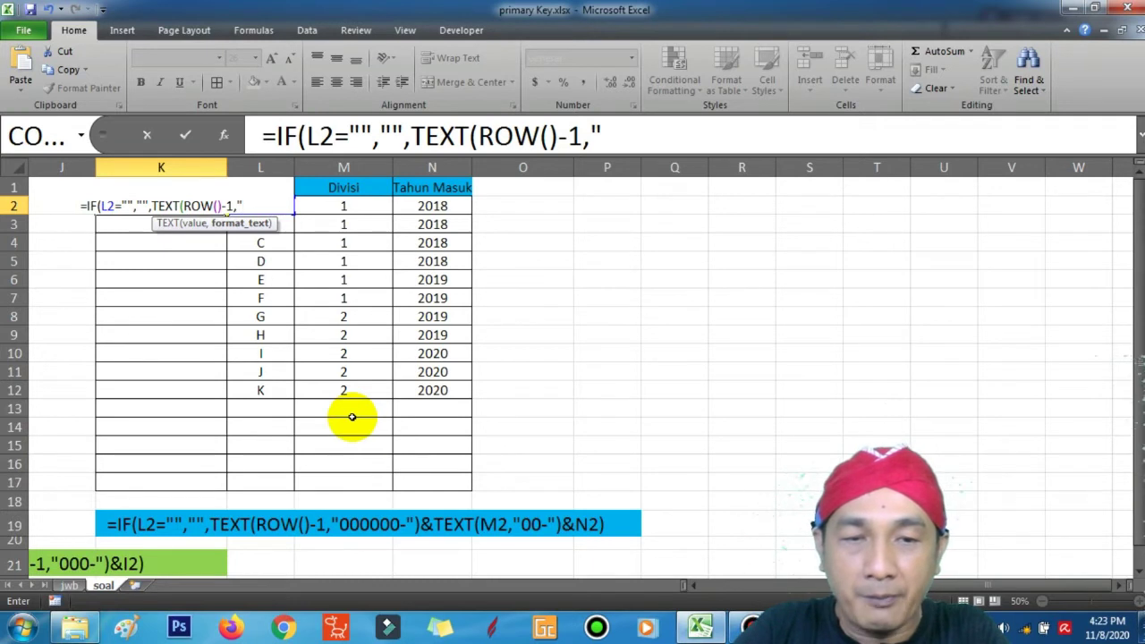
type("000000")
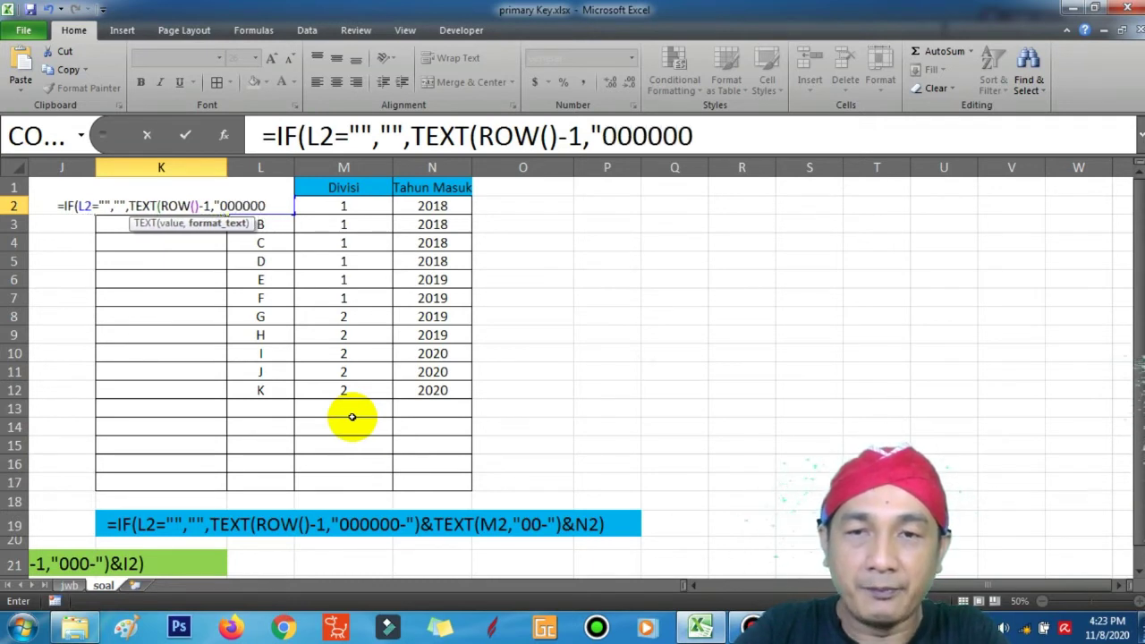
type("00")
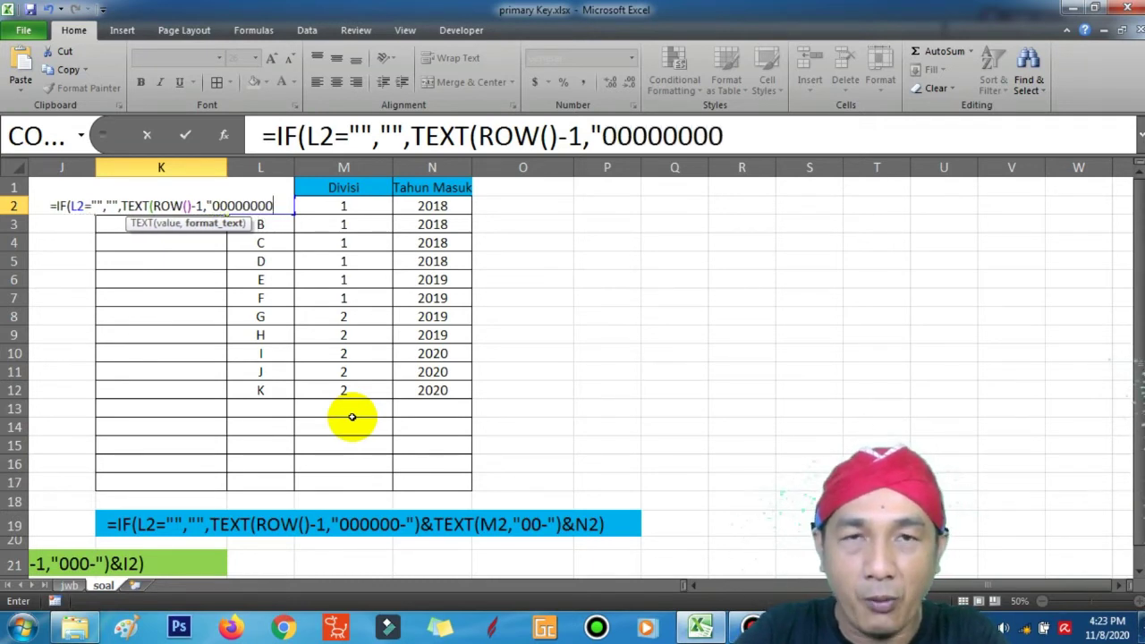
key("BackSpace")
key("BackSpace")
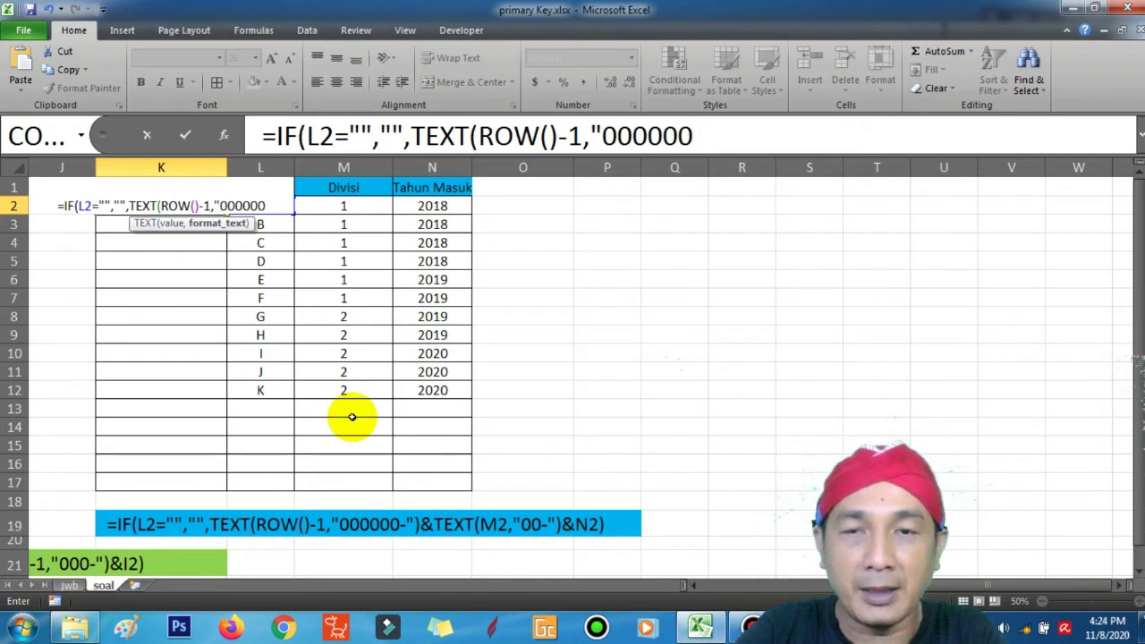
type("-")
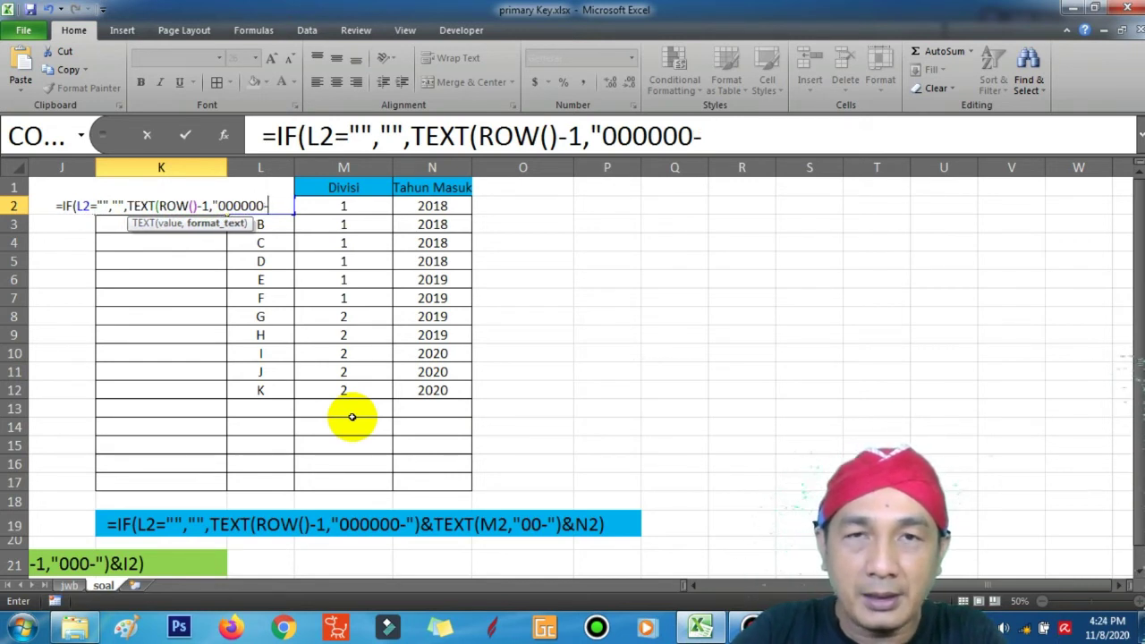
type("\"")
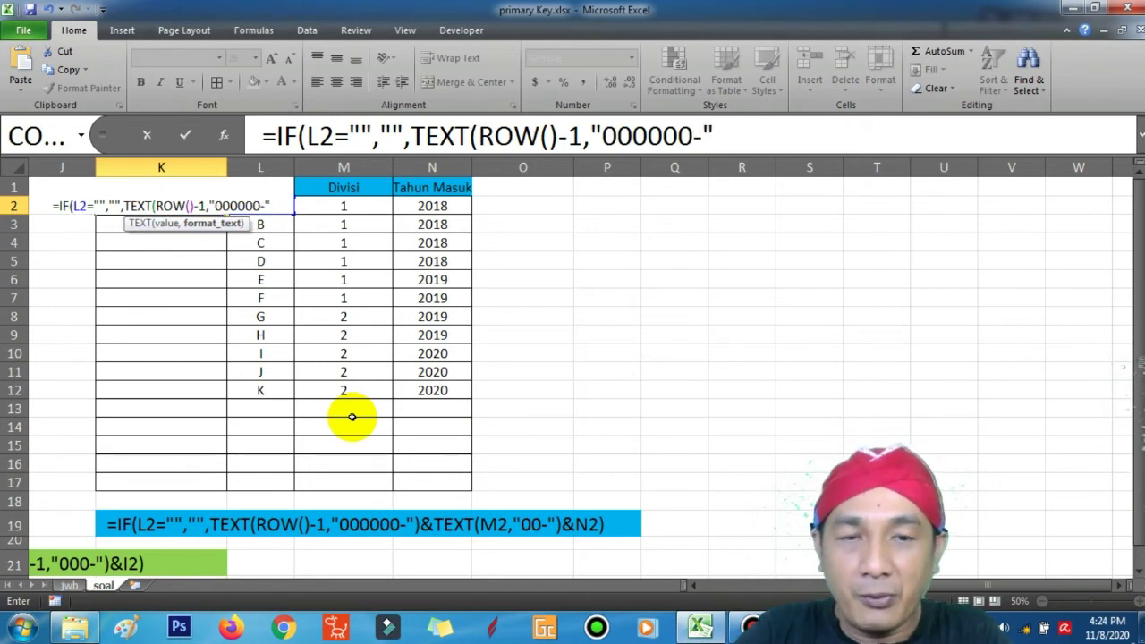
type(")")
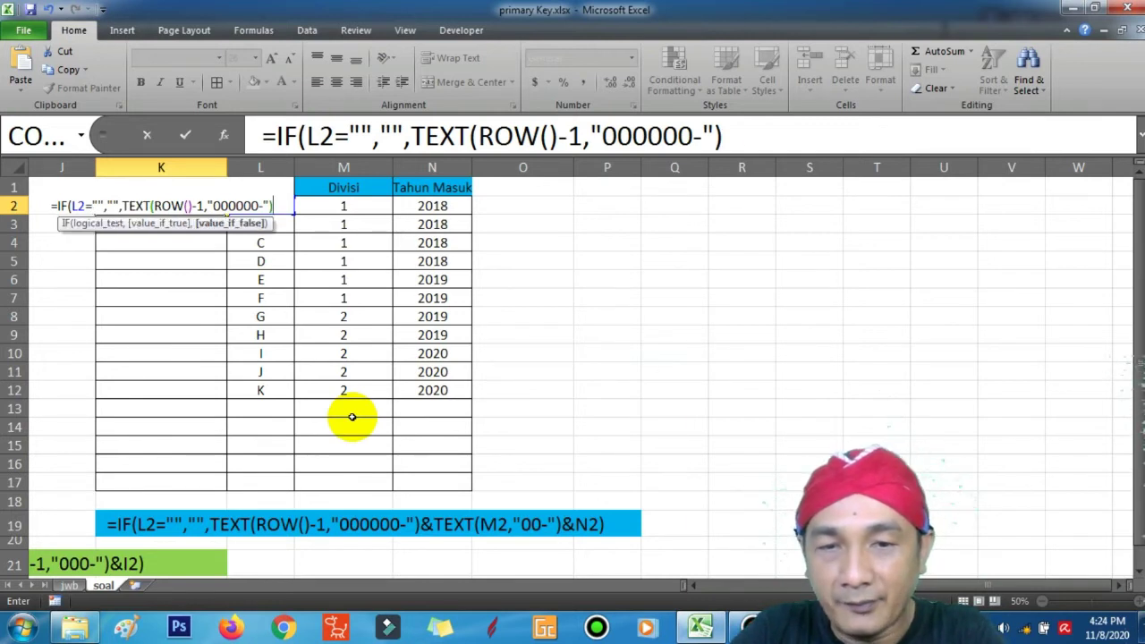
type("&")
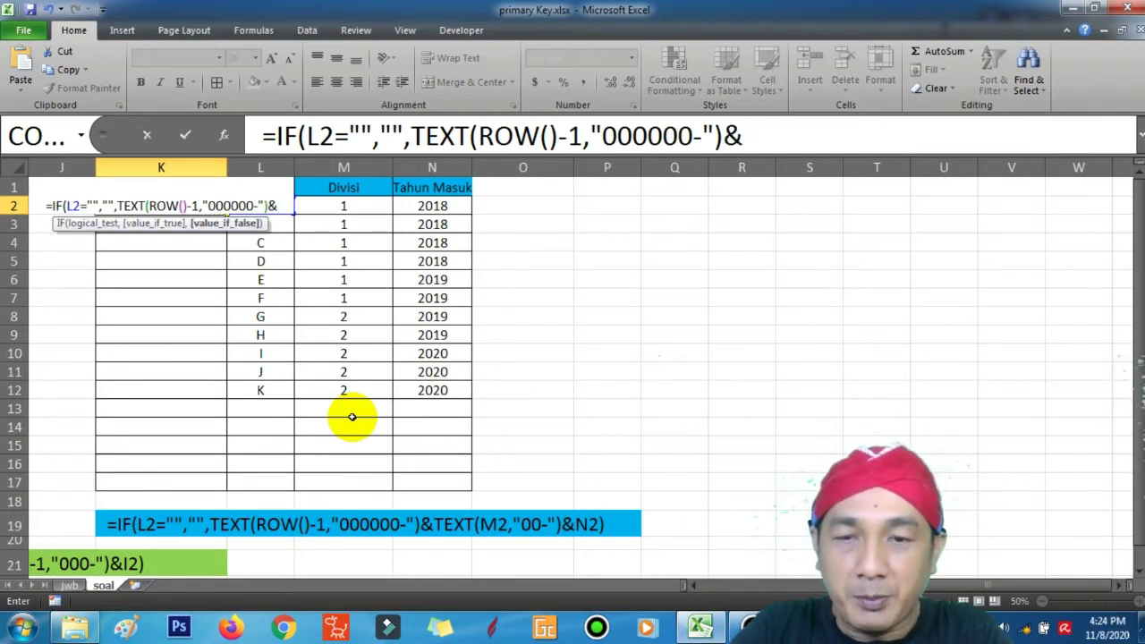
type("TEXT")
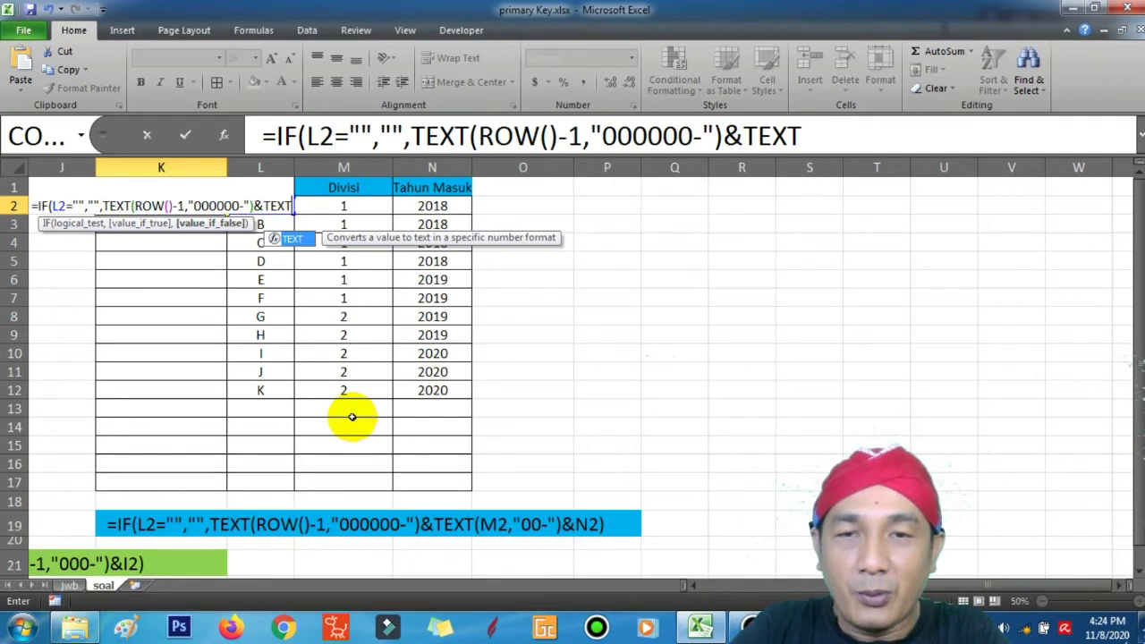
type("(M")
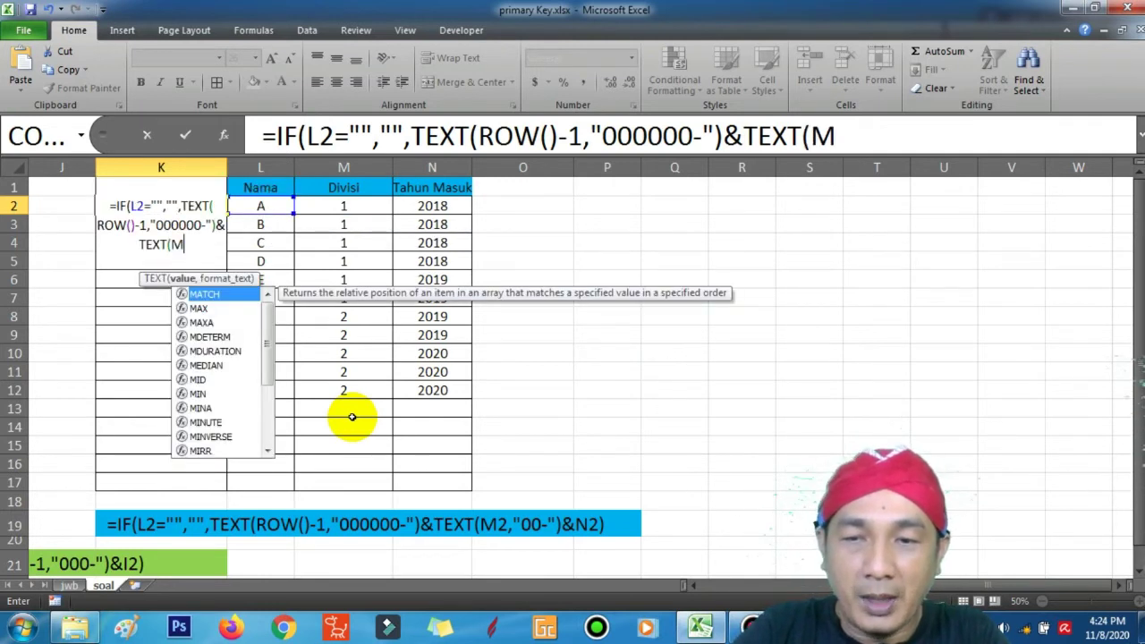
type("2,")
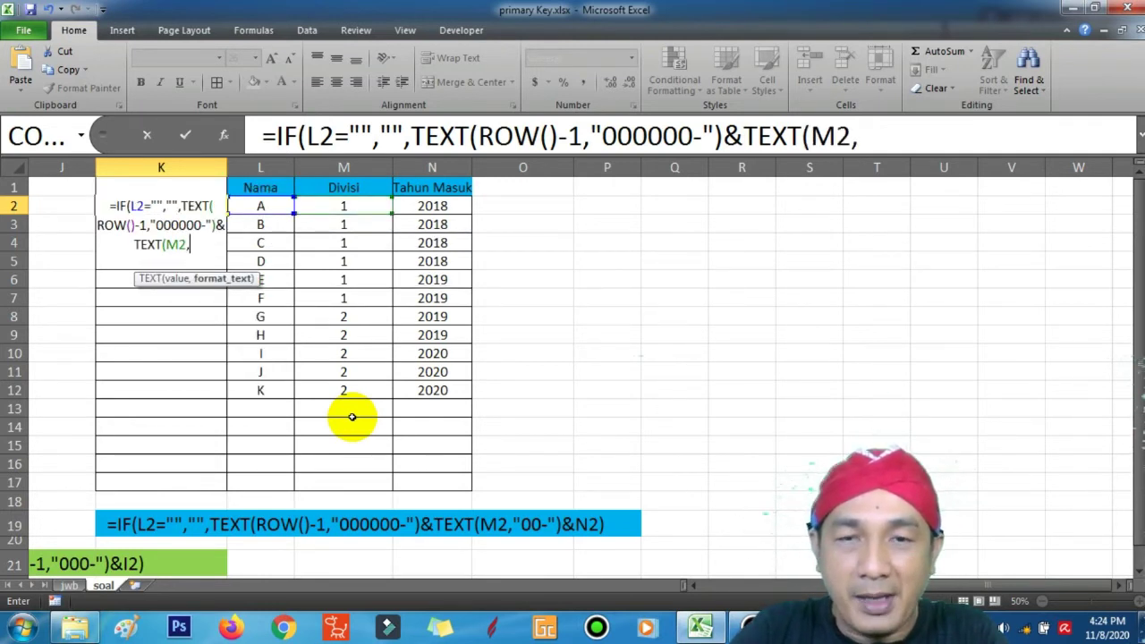
type("\"")
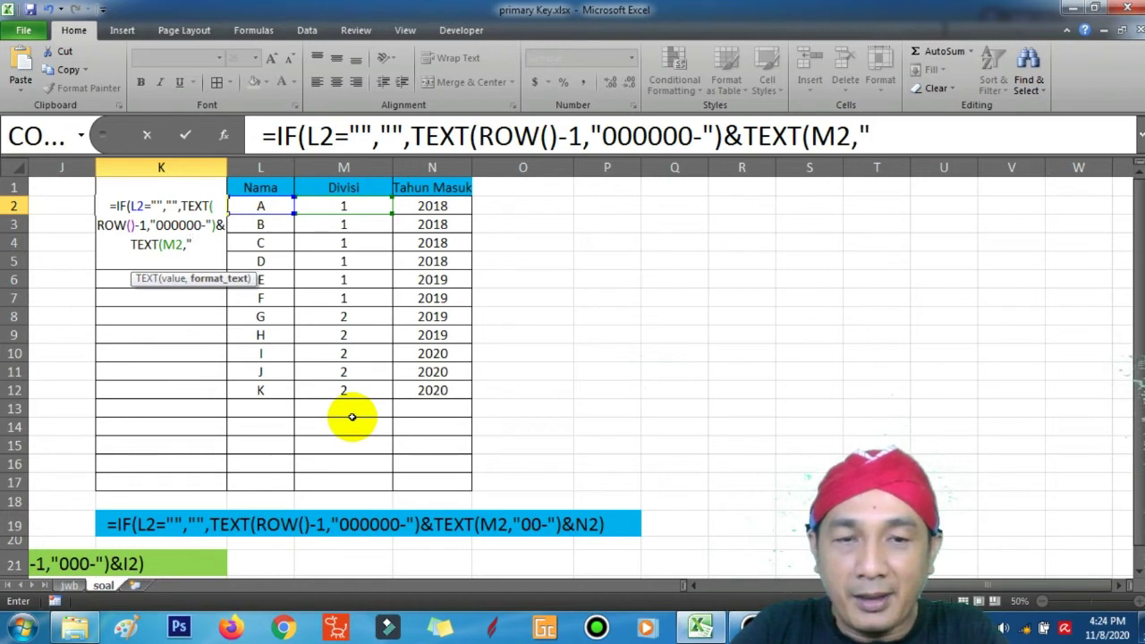
type("00-")
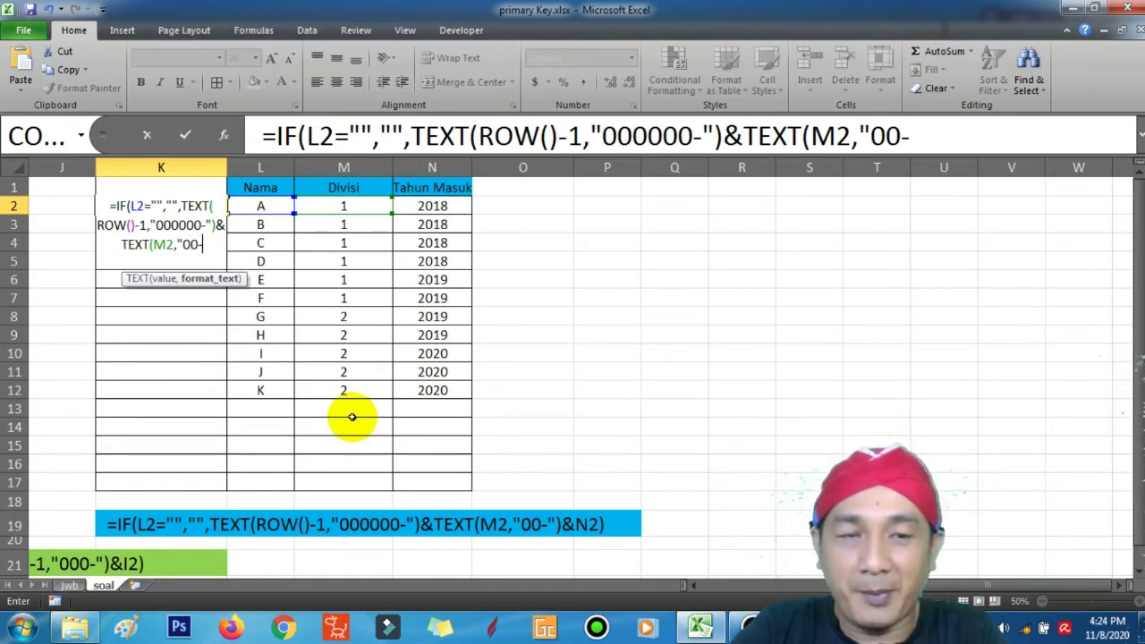
type("\"")
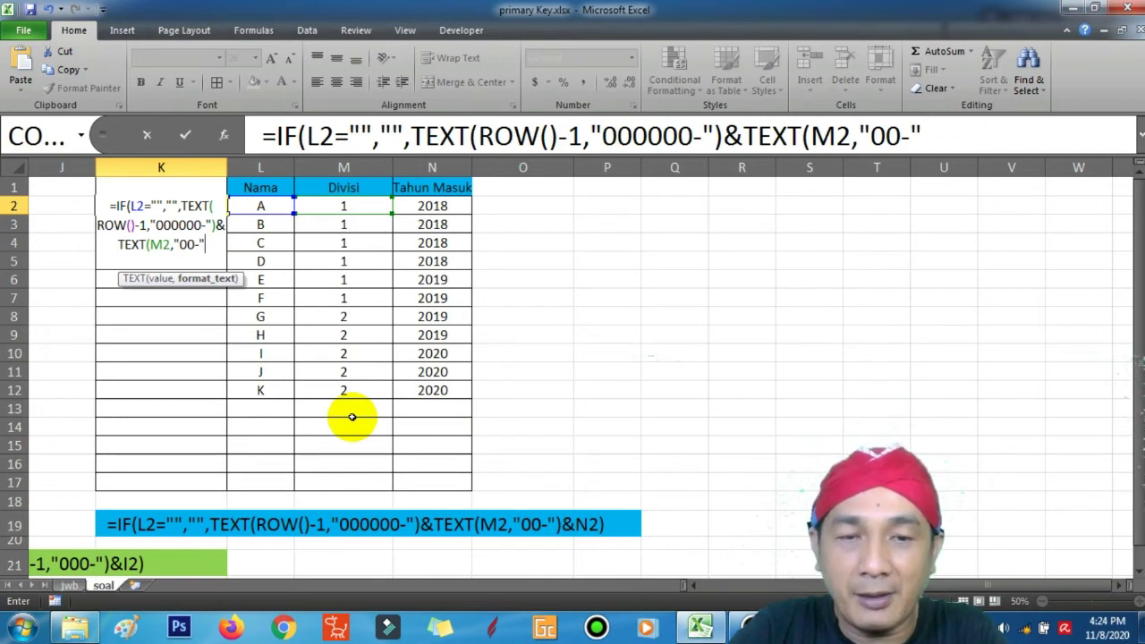
type(")")
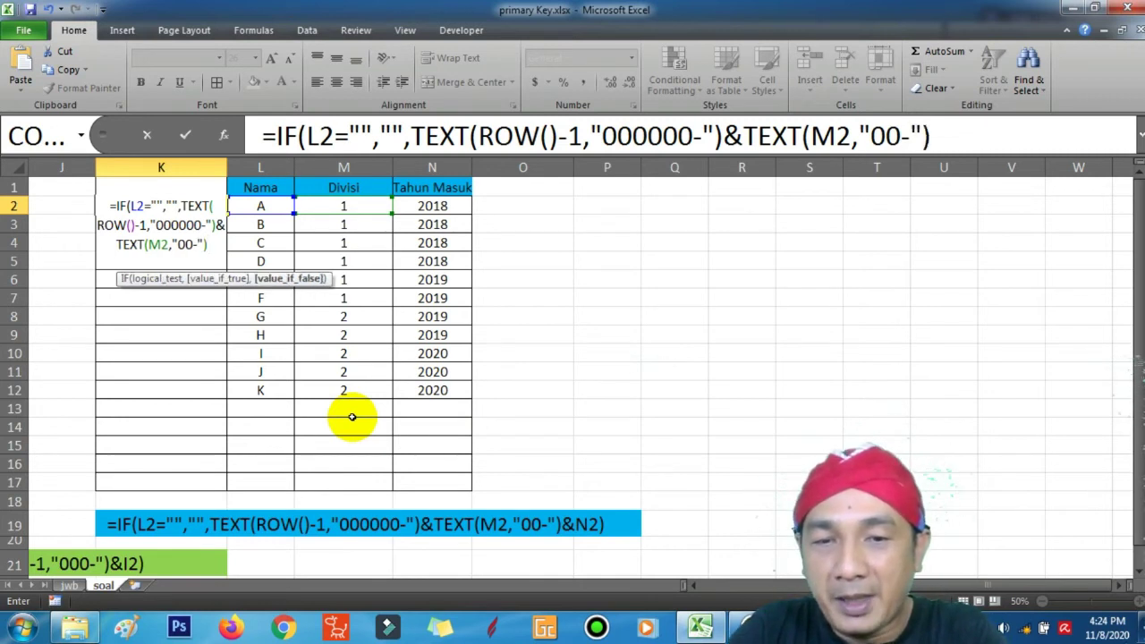
type("&N")
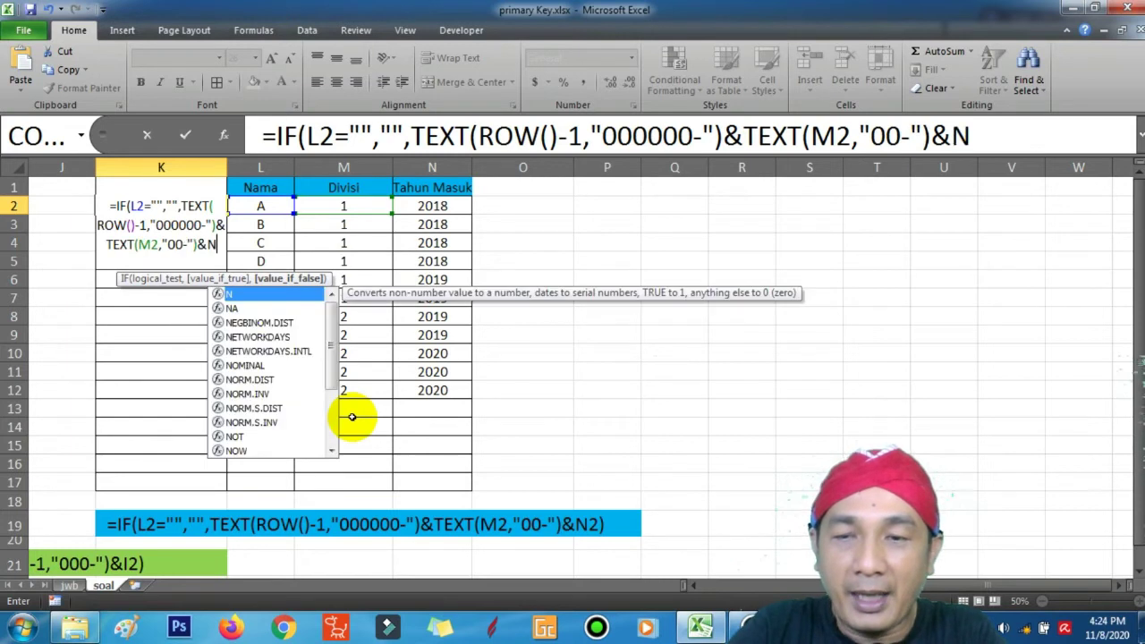
type("2")
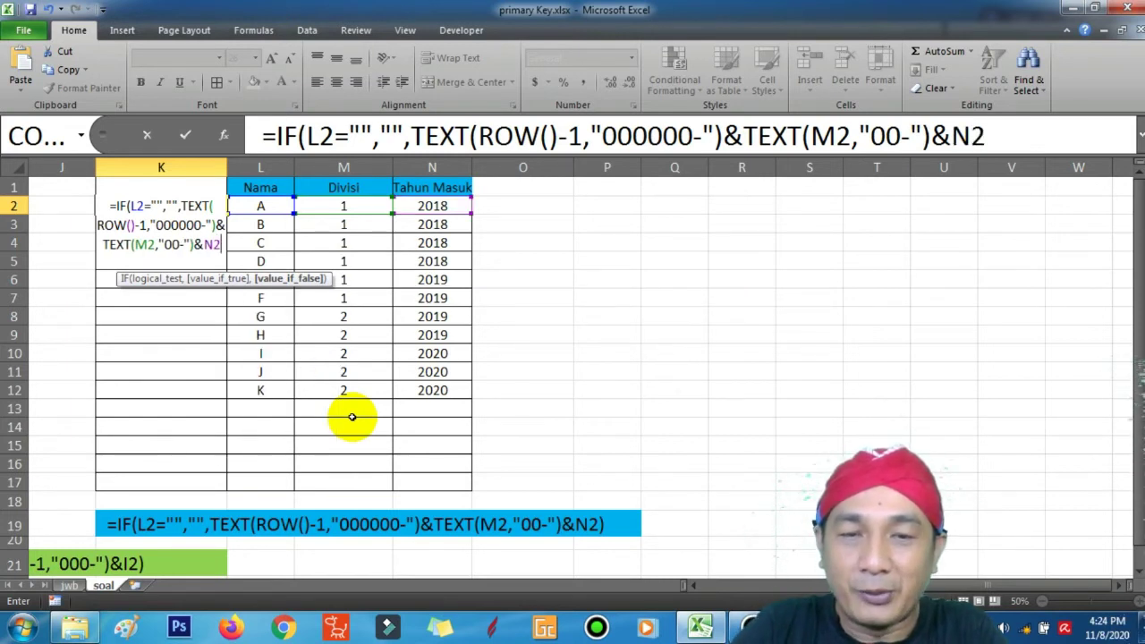
type(")")
key("Return")
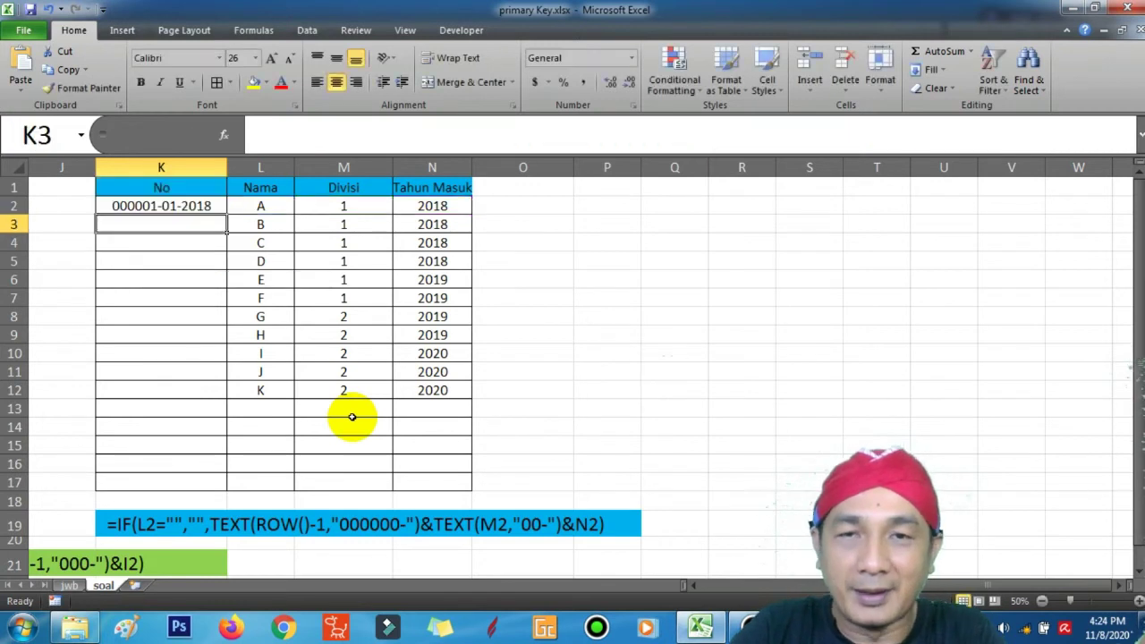
Fill the ID formula down to K12, then add entry L with division 3 and year 2020 in row 13
left_click(161, 204)
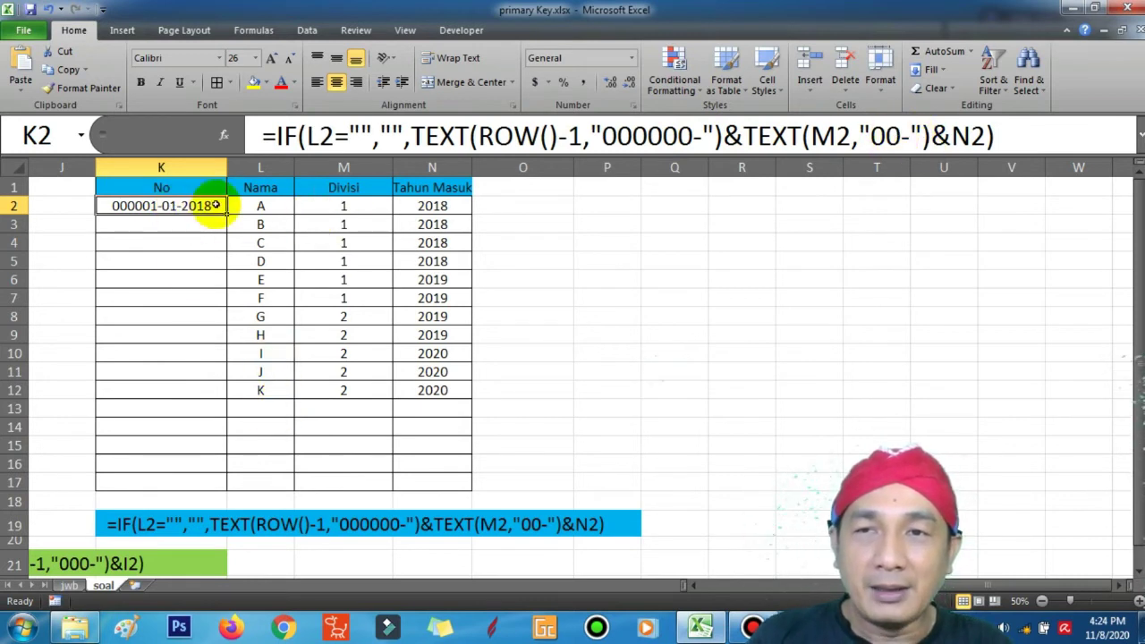
left_click_drag(227, 215, 223, 402)
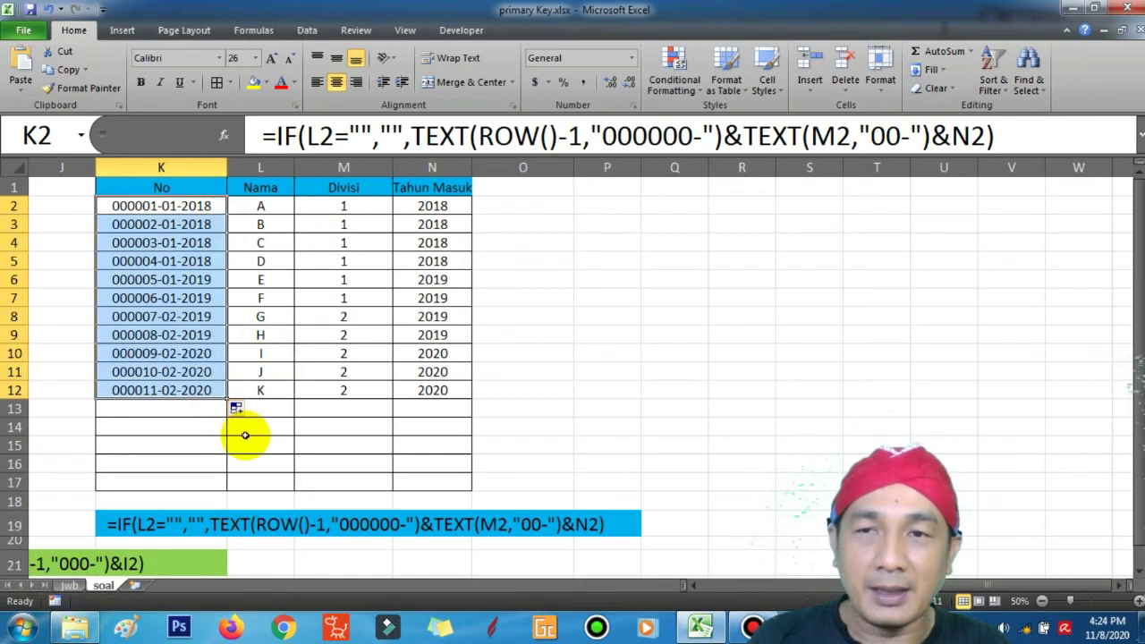
left_click(268, 408)
type("L")
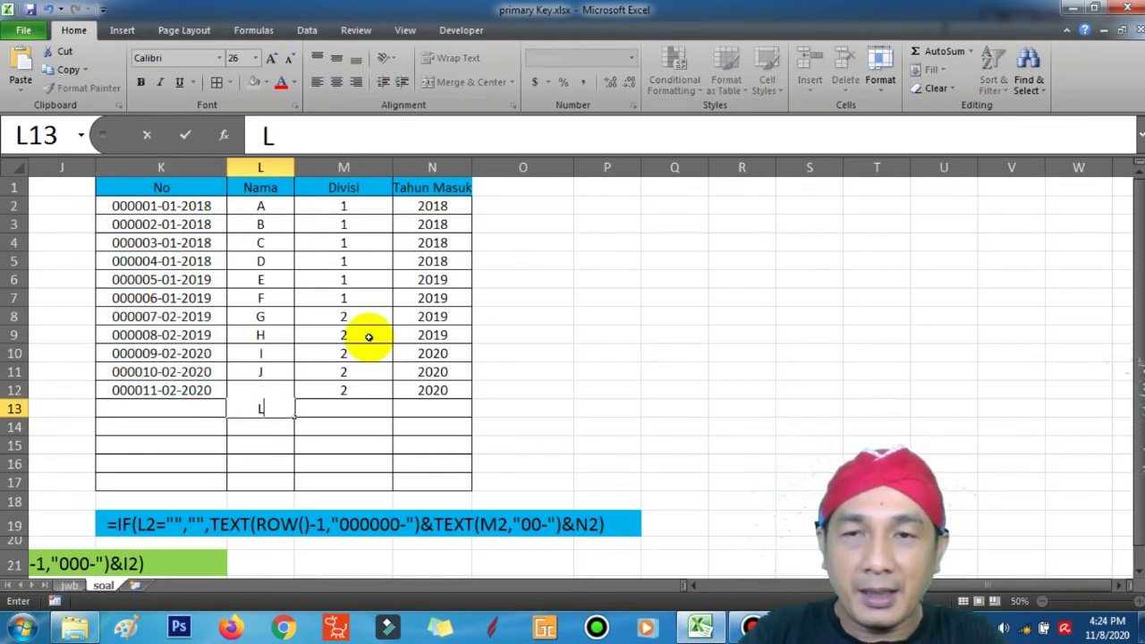
key("Tab")
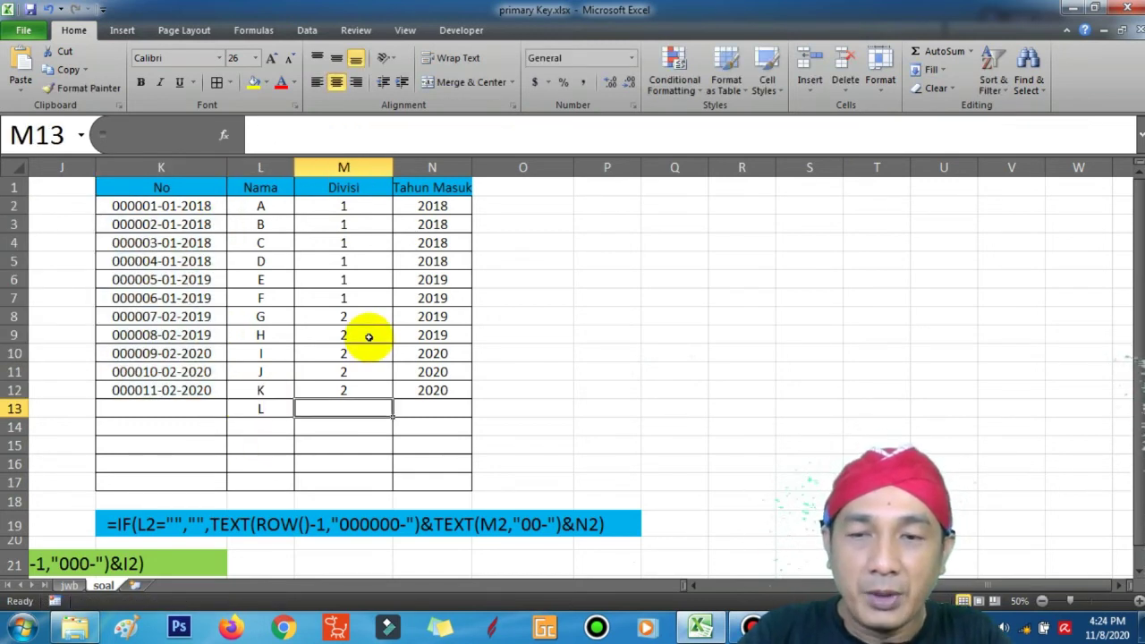
type("3")
key("Tab")
type("2")
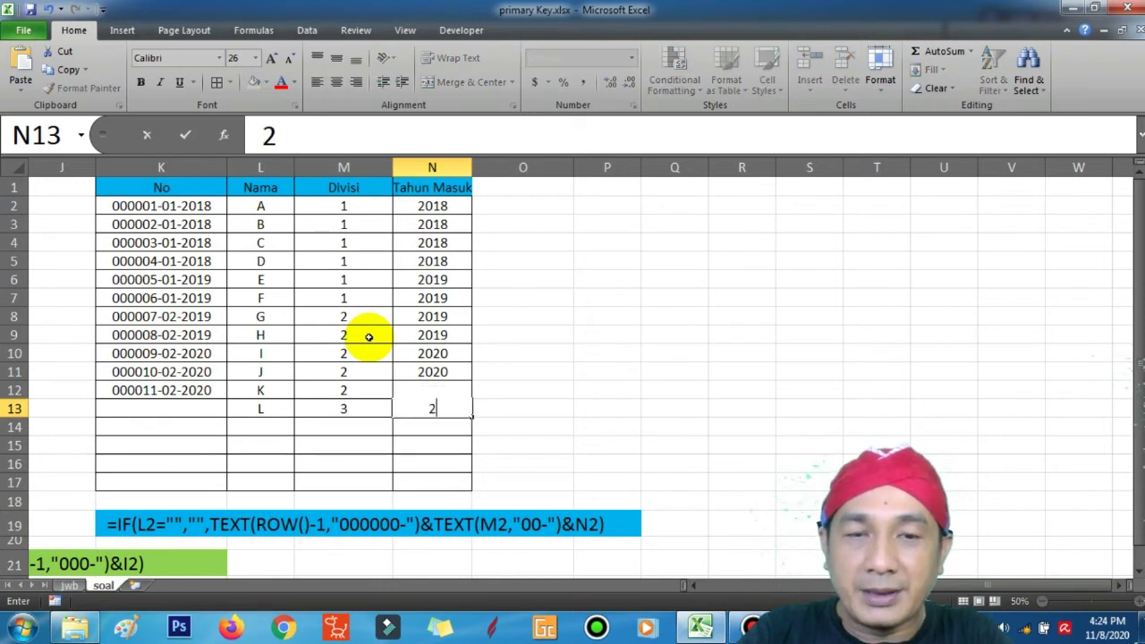
key("Return")
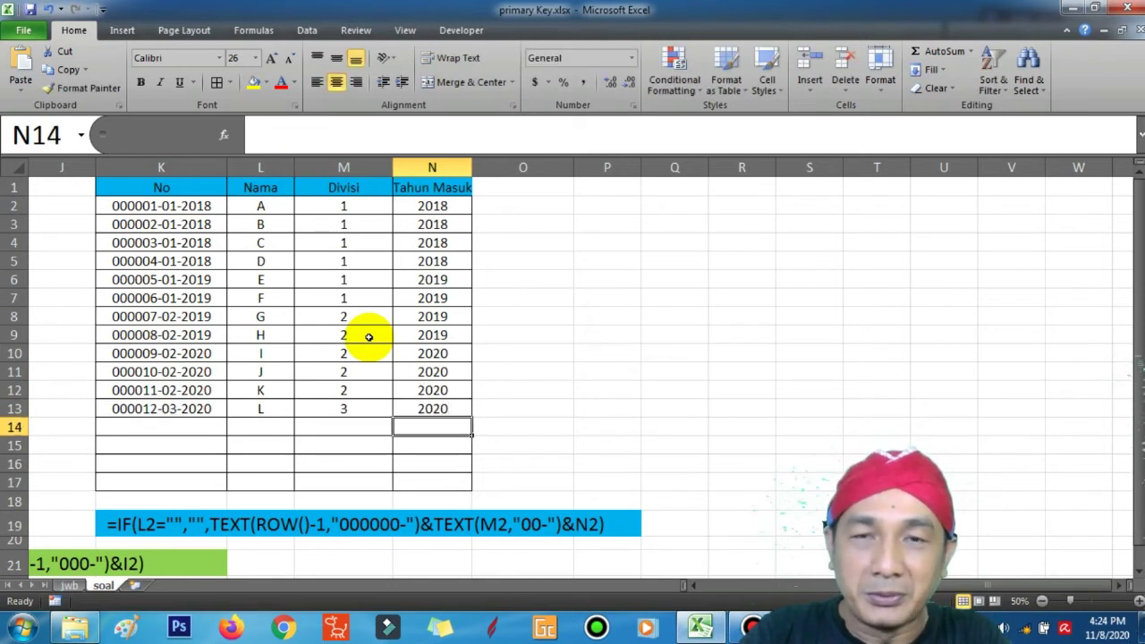